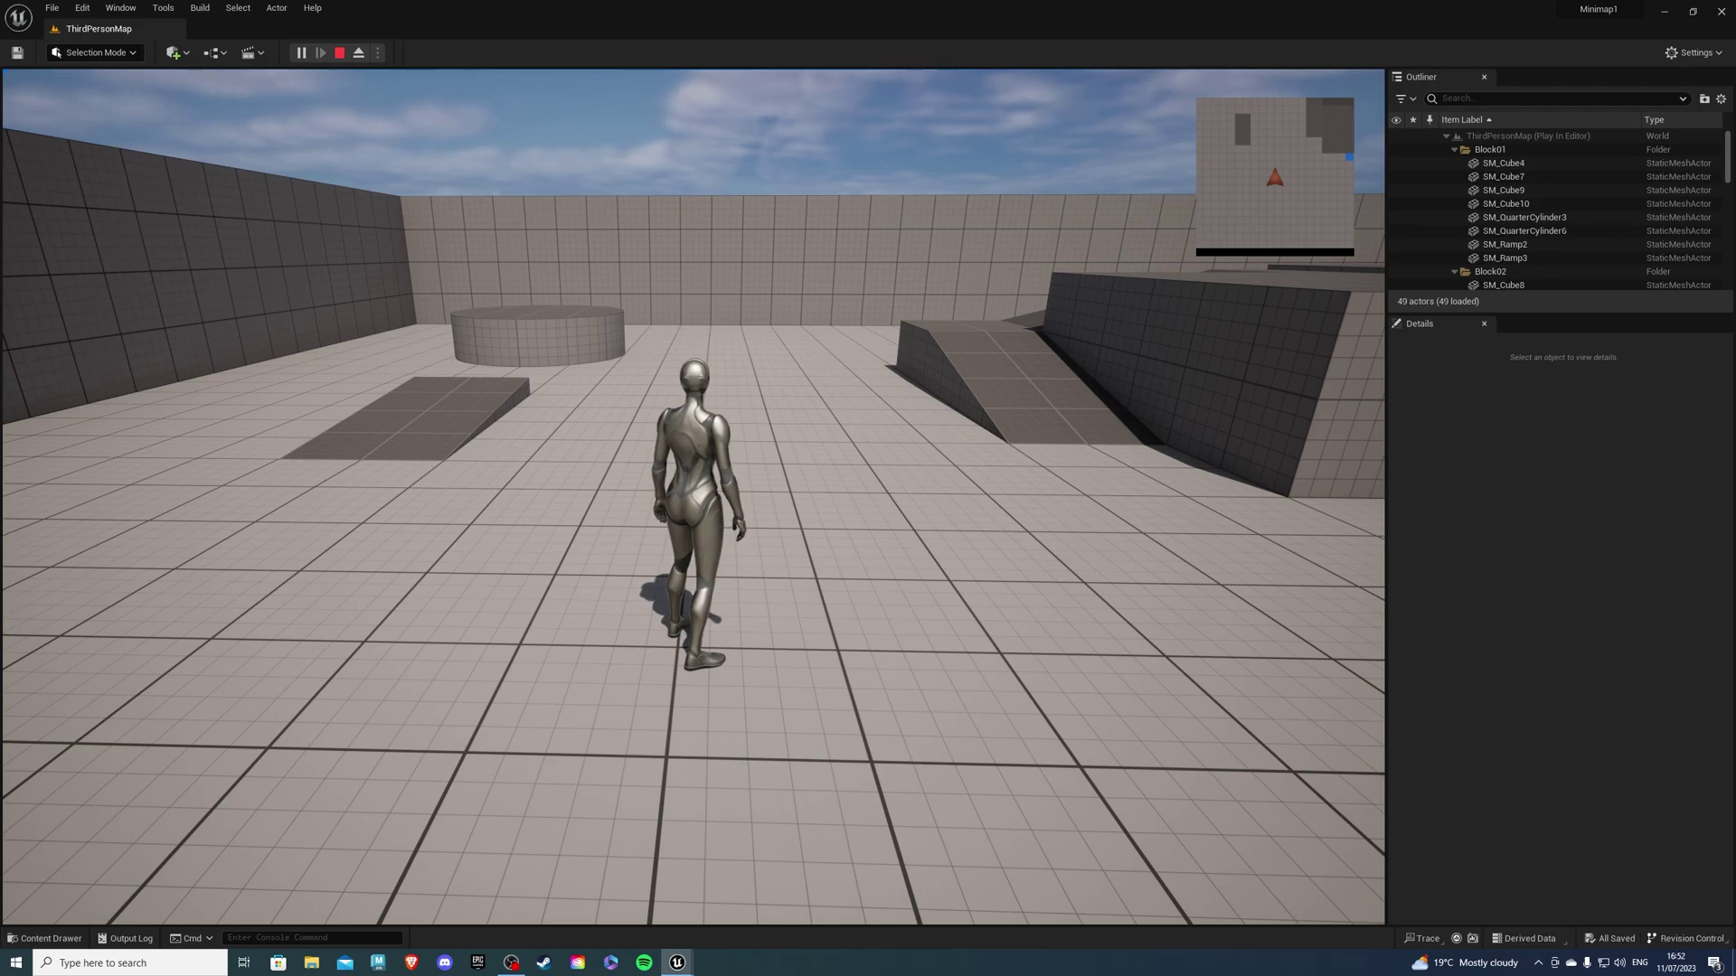
- Run the character around and up the ramp with WASD to check the top-right minimap follows
key("w")
key("d")
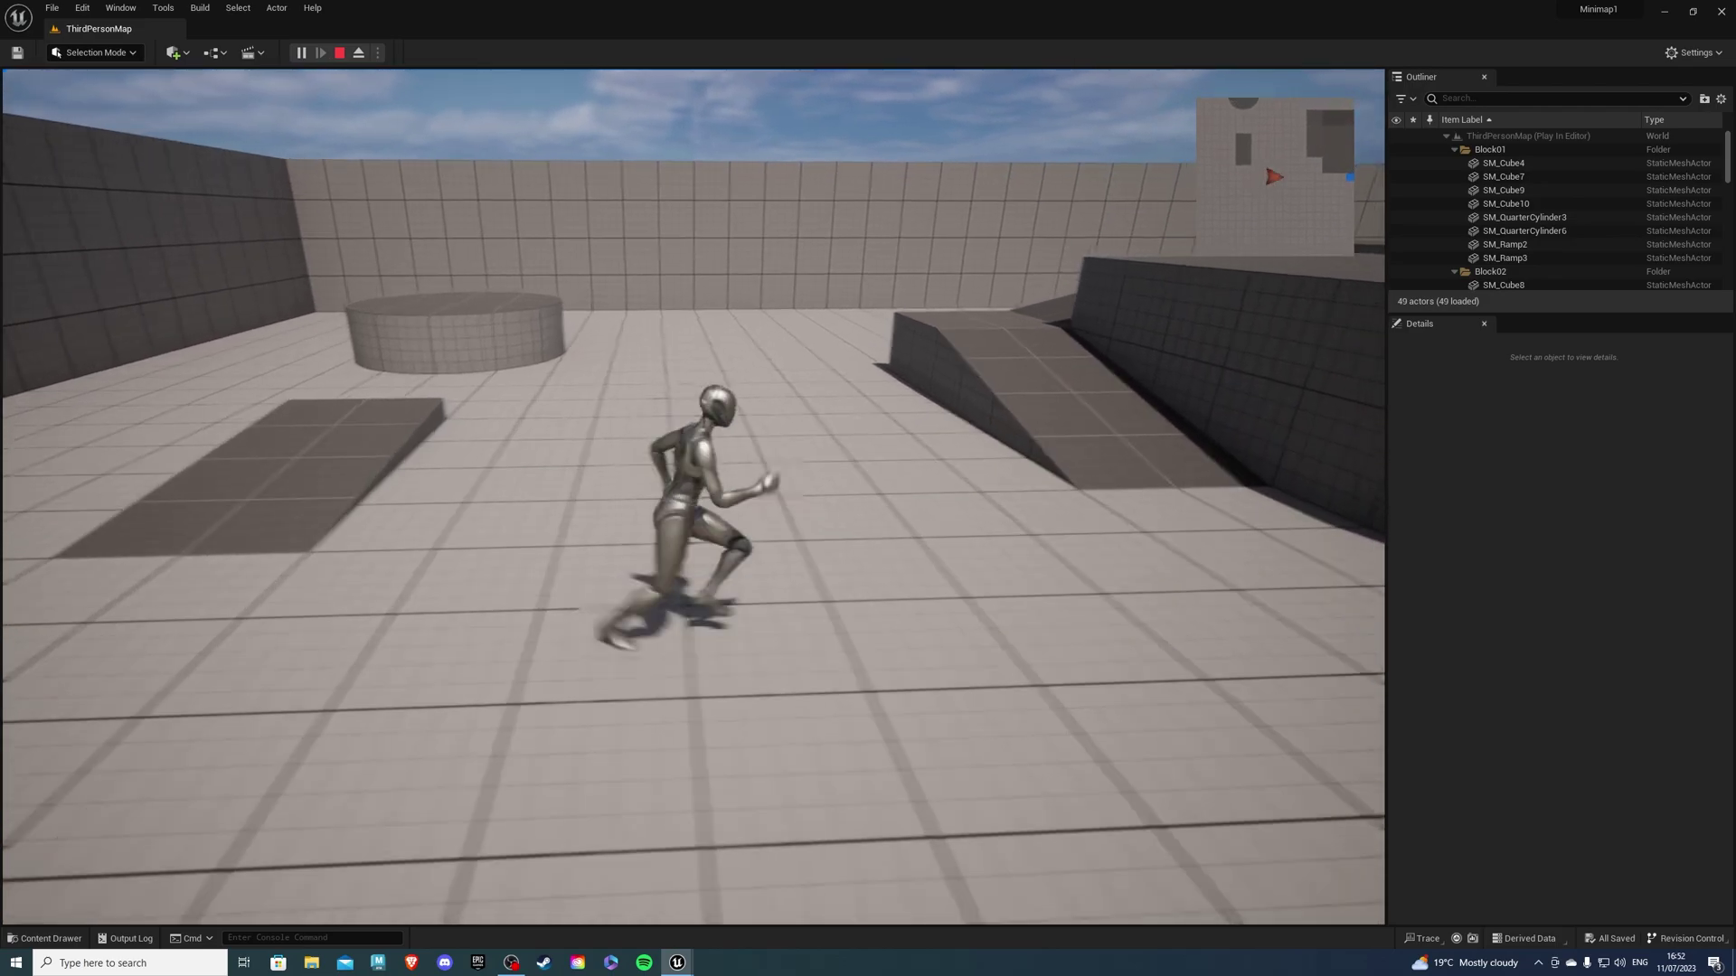
key("s")
key("a")
key("w")
key("w")
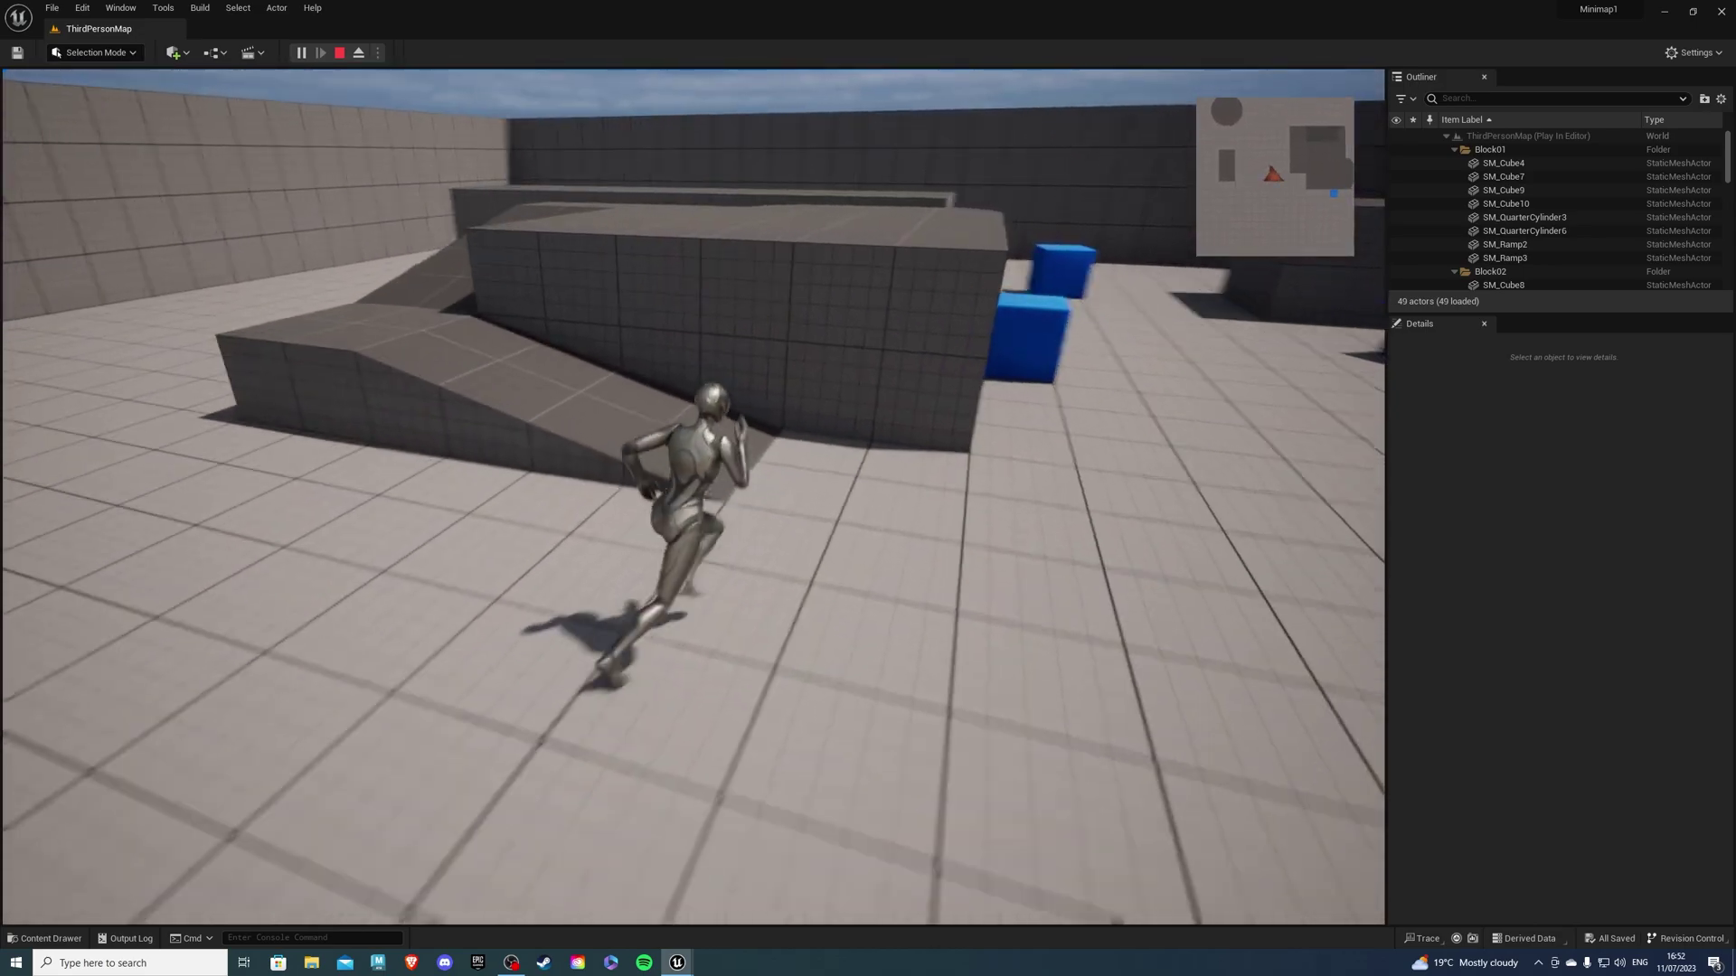
key("w")
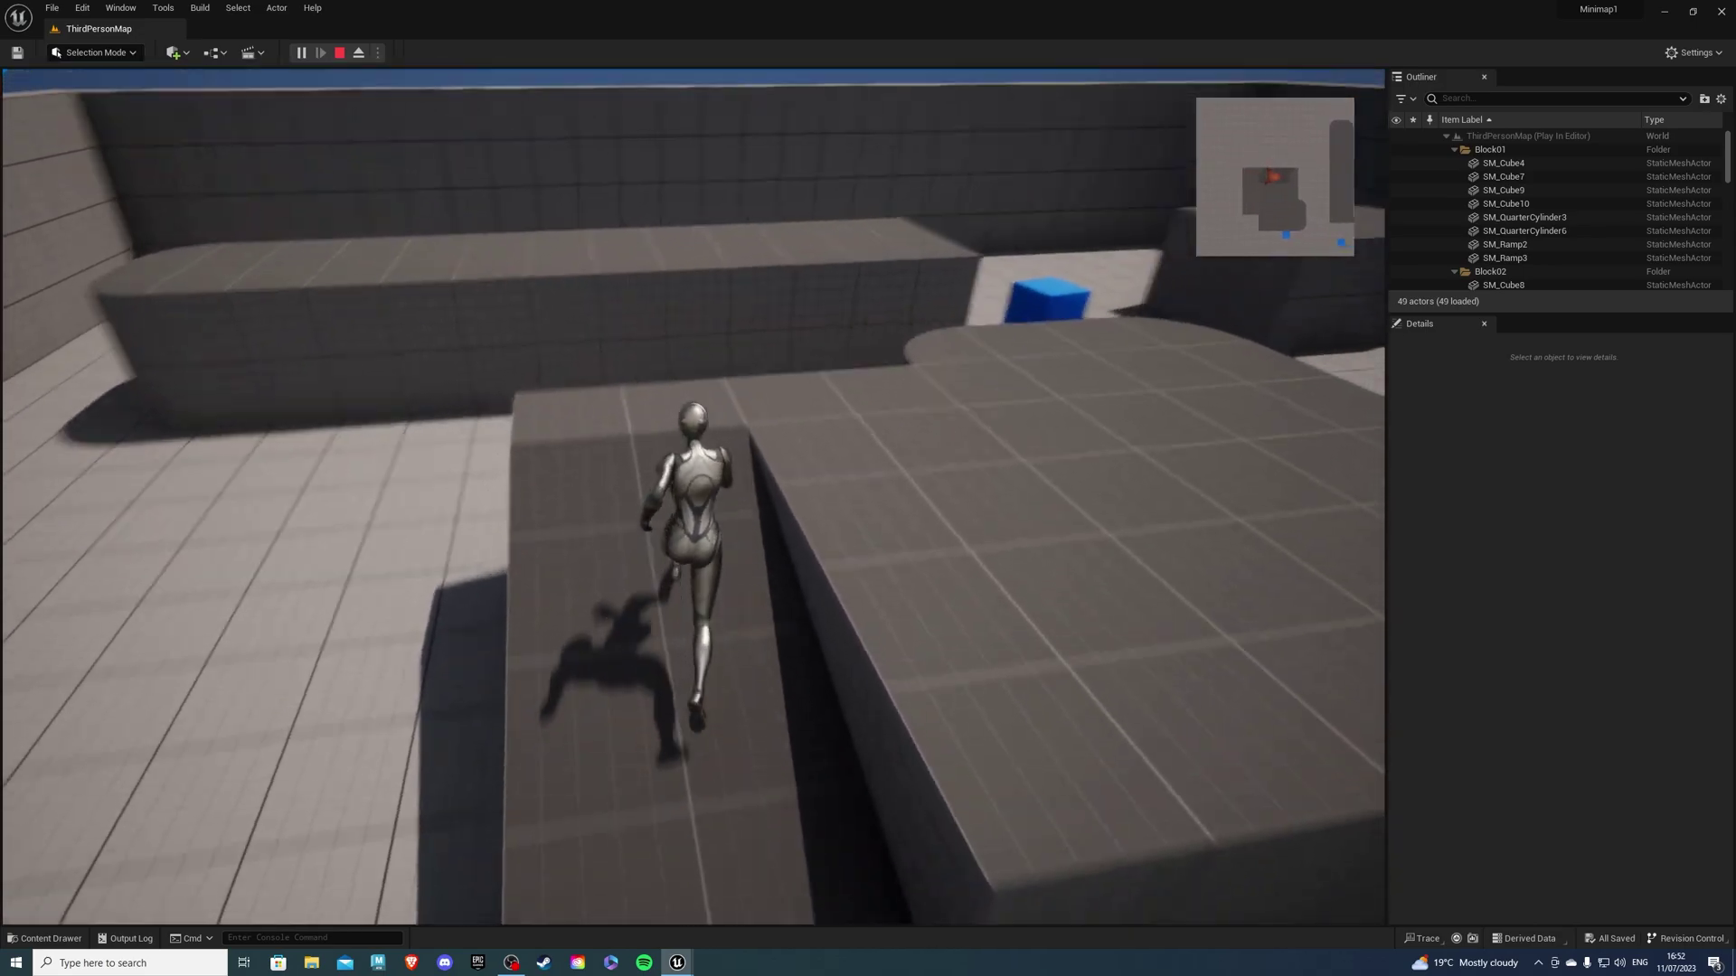
key("d")
key("s")
key("w")
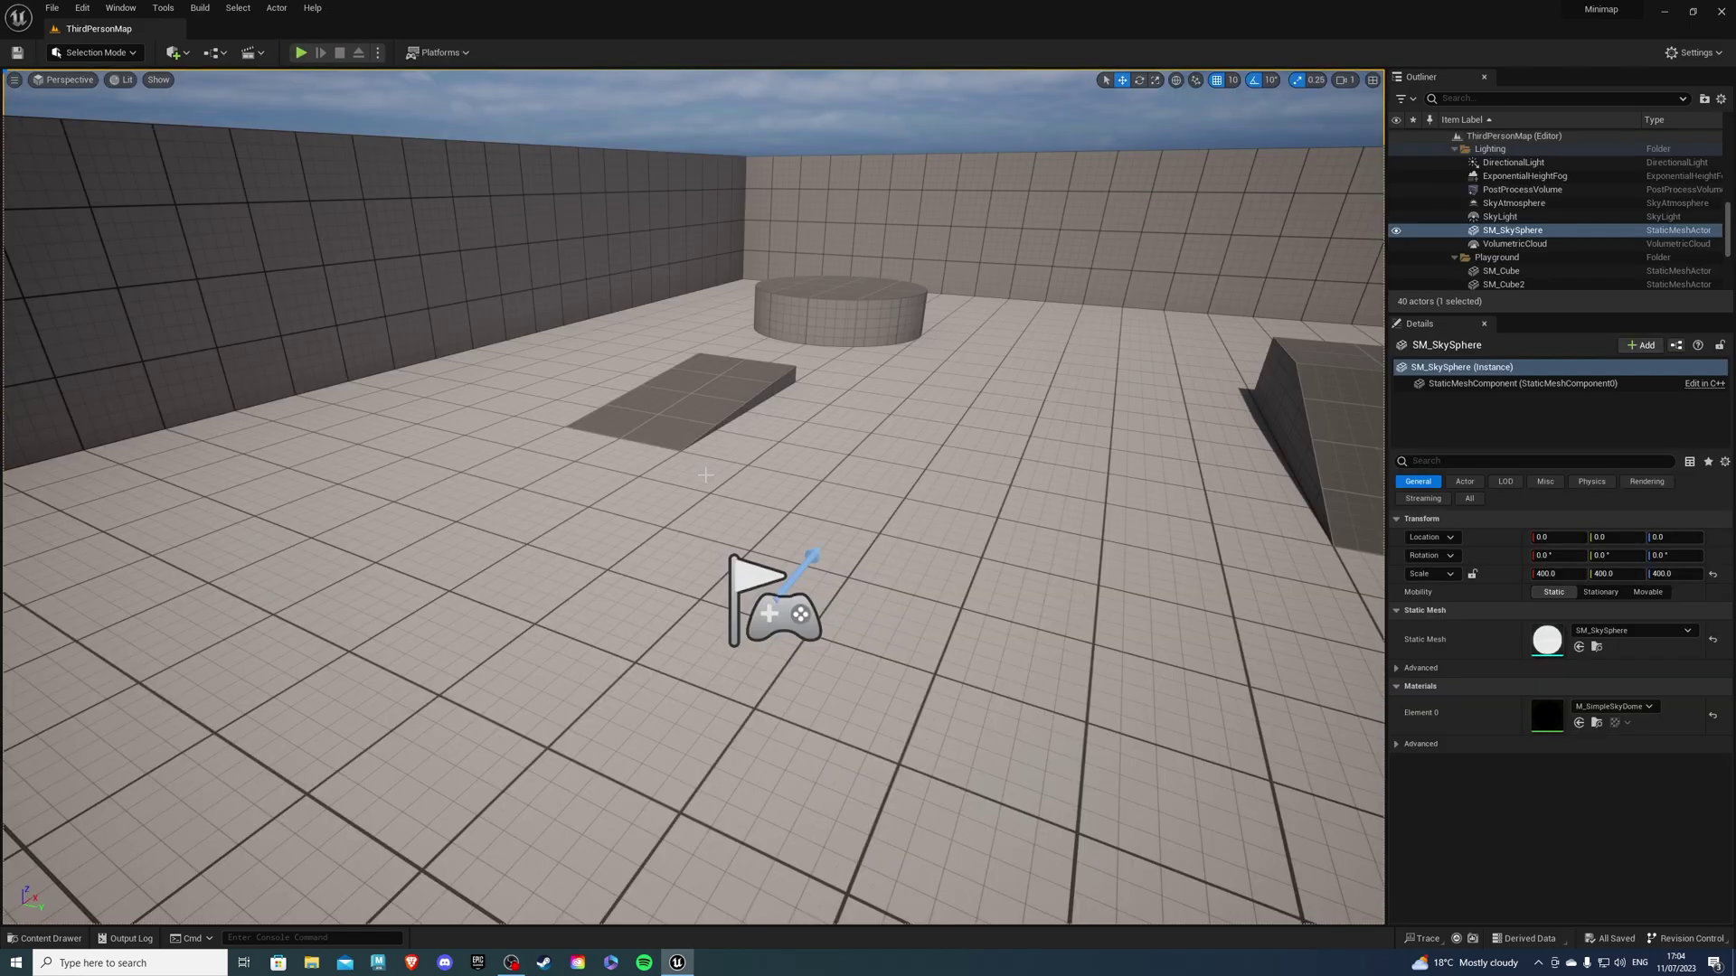
- Open the Content Drawer and locate the PlayerIcon texture in the Content folder
left_click(45, 938)
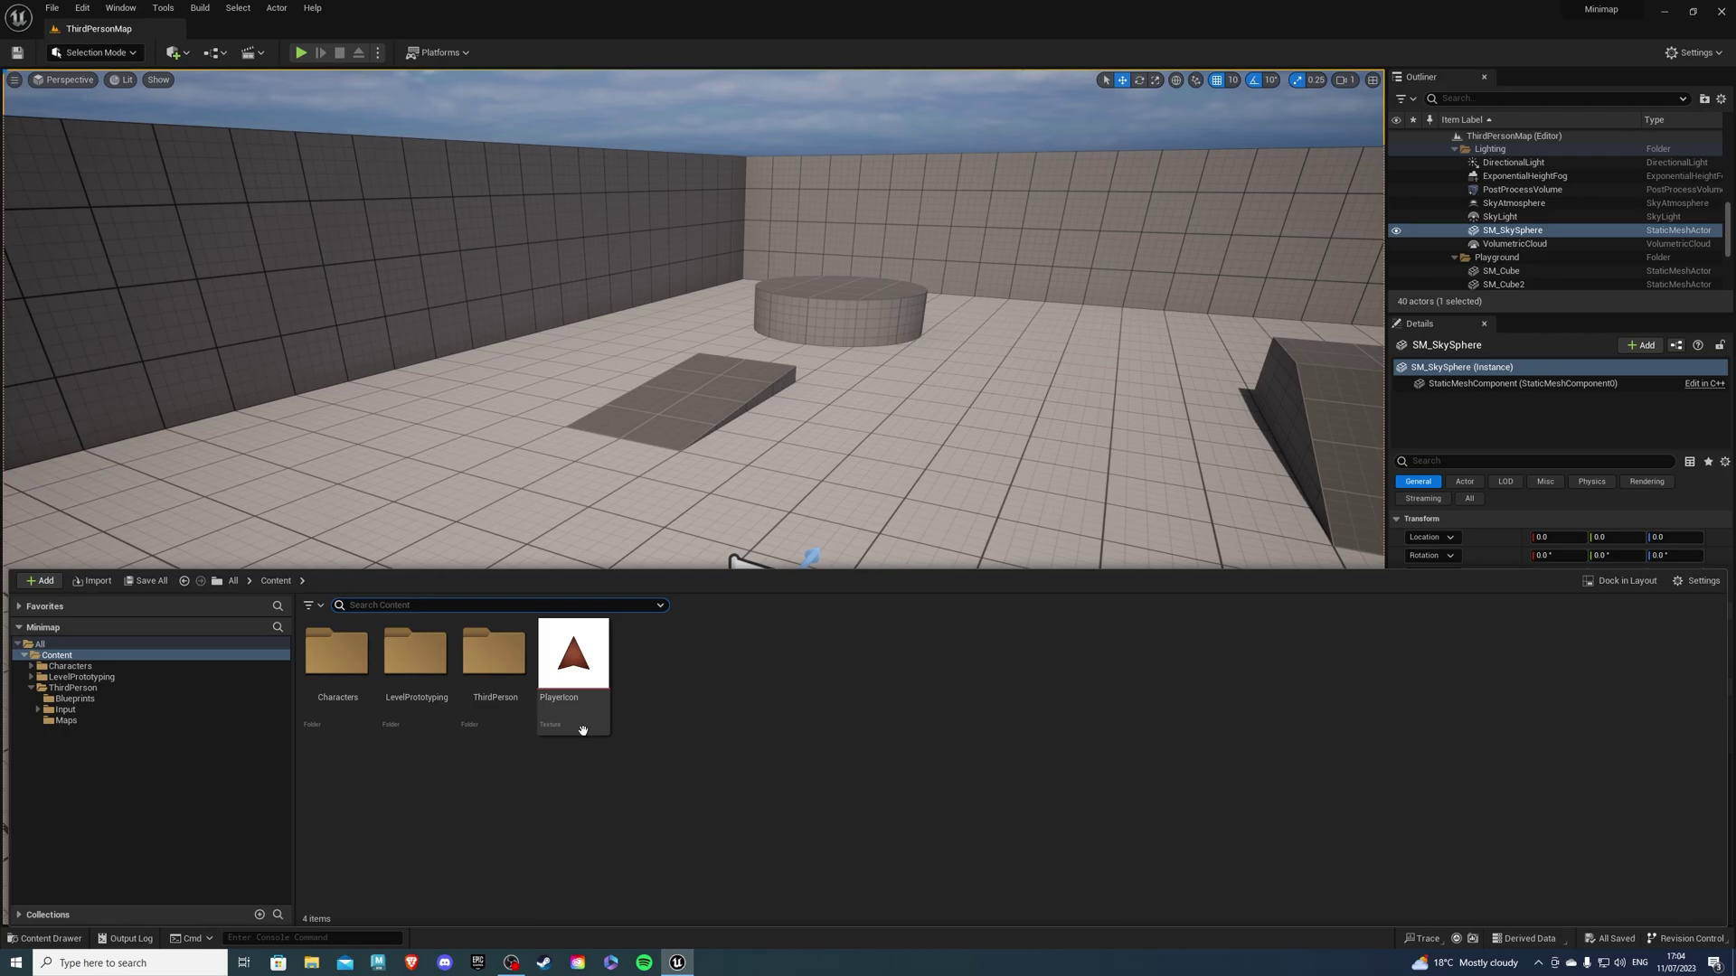
mouse_move(582, 698)
left_click(602, 714)
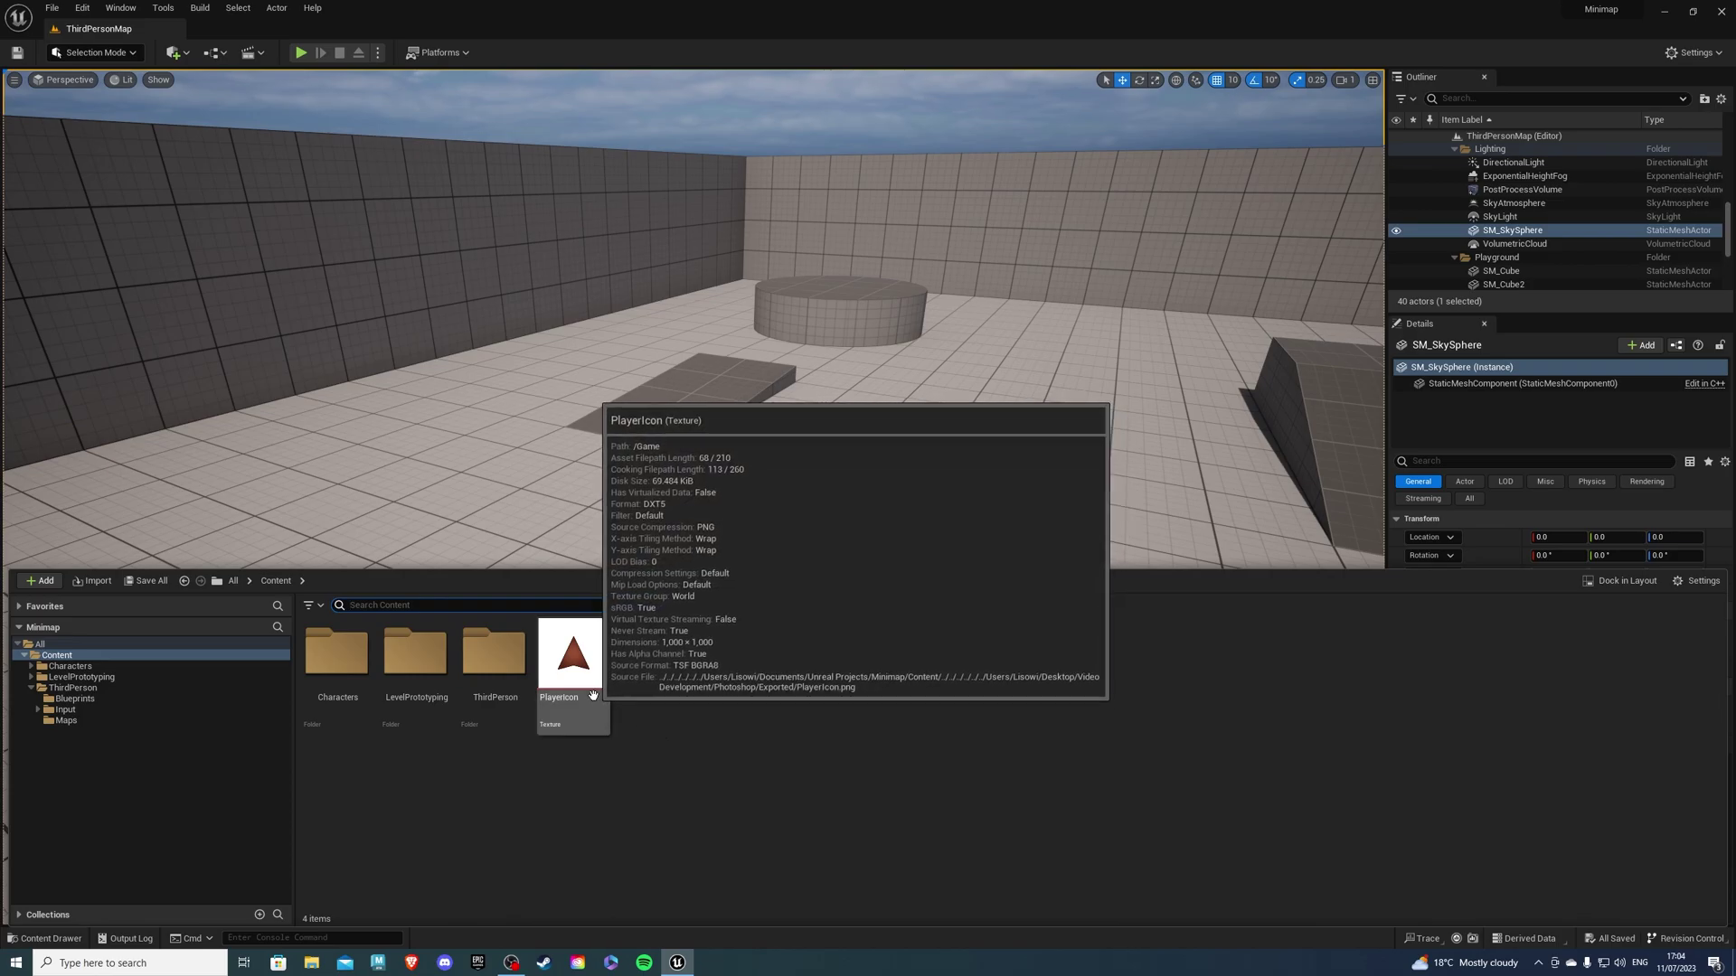
left_click(660, 705)
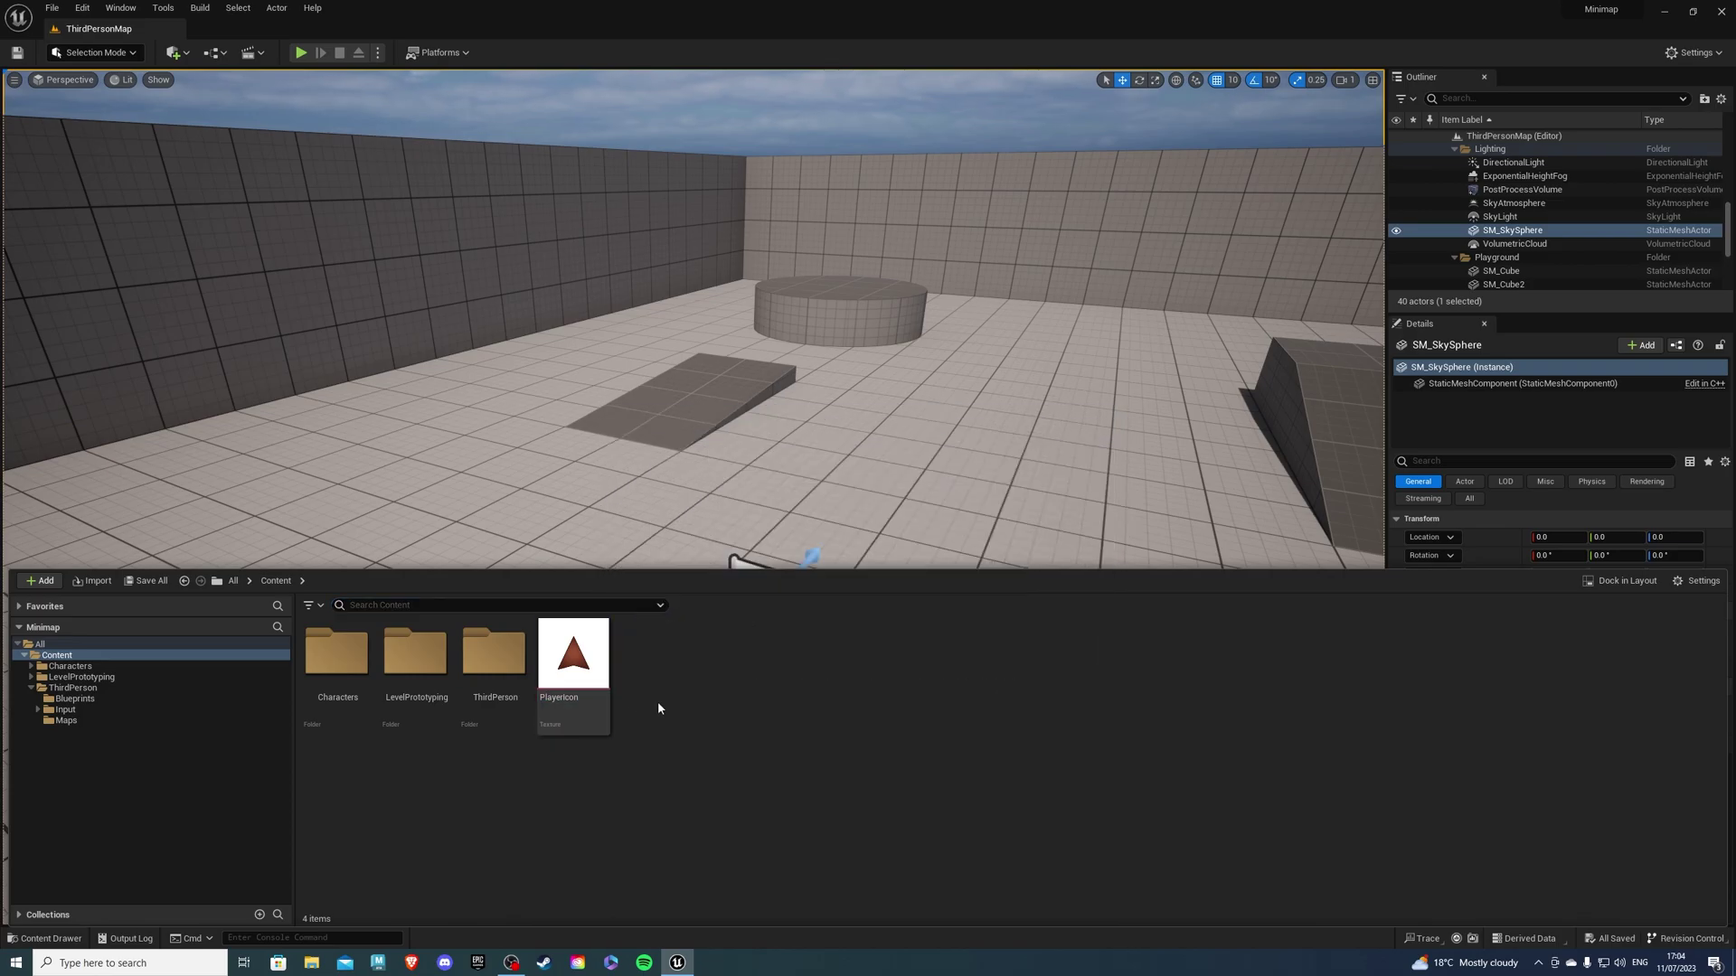
- Create a new folder named Minimap under Content and drag PlayerIcon onto it
right_click(704, 680)
left_click(764, 255)
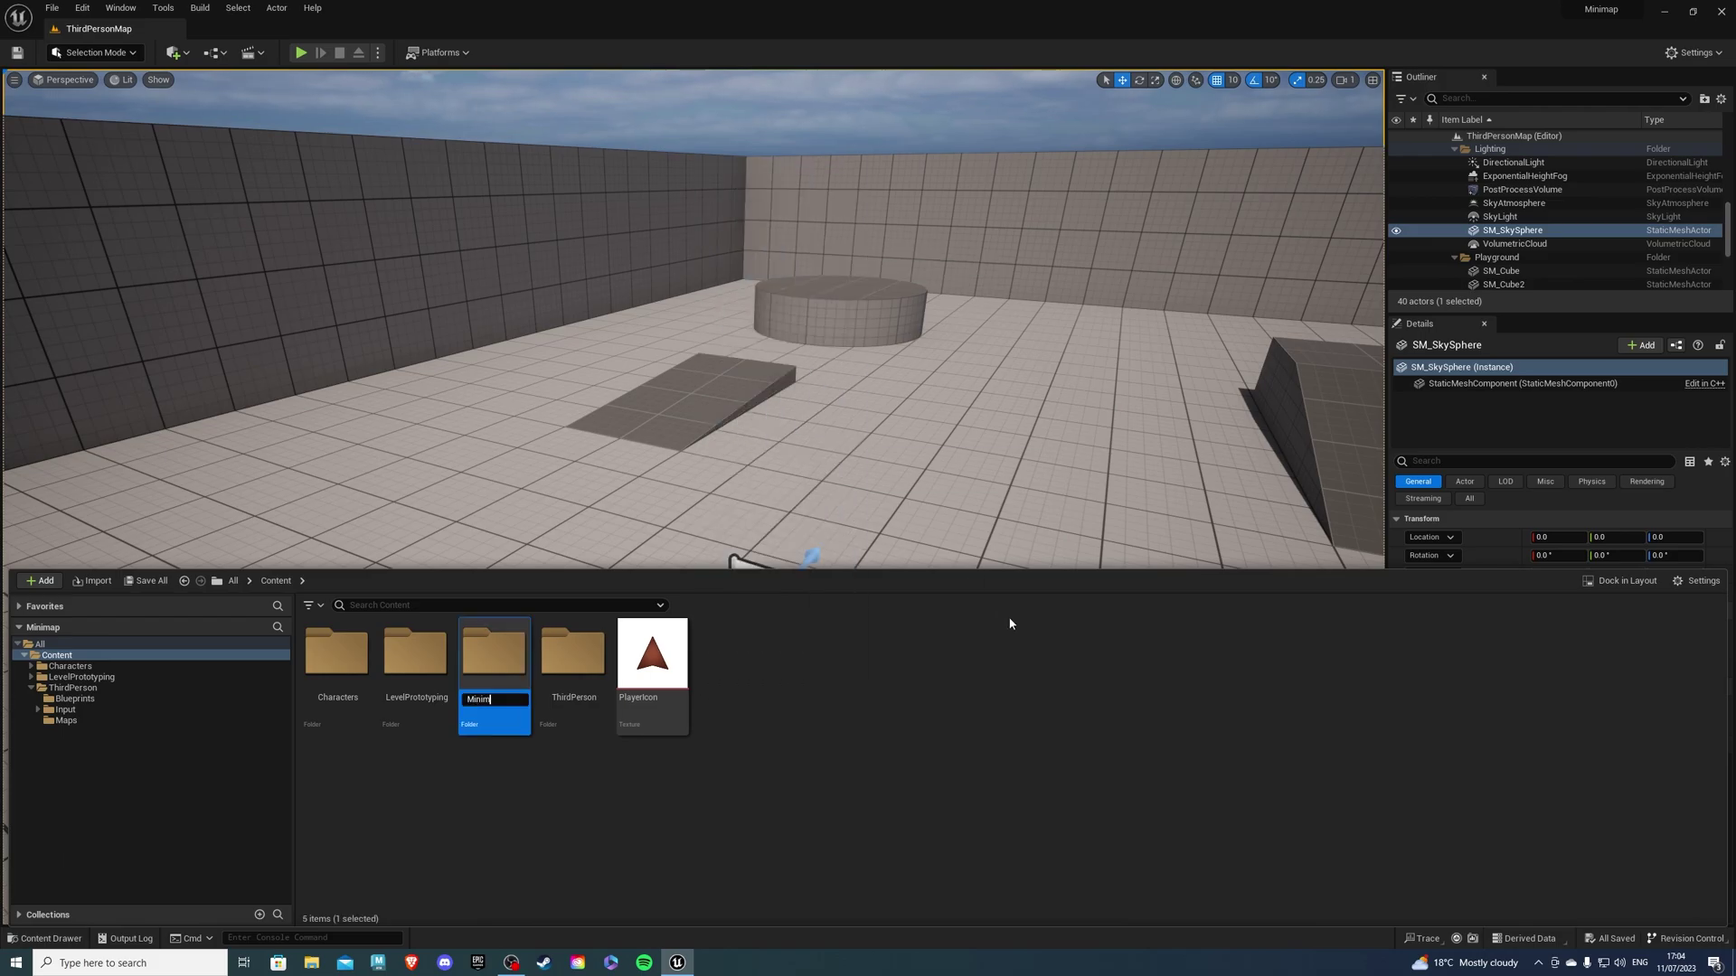
key("Return")
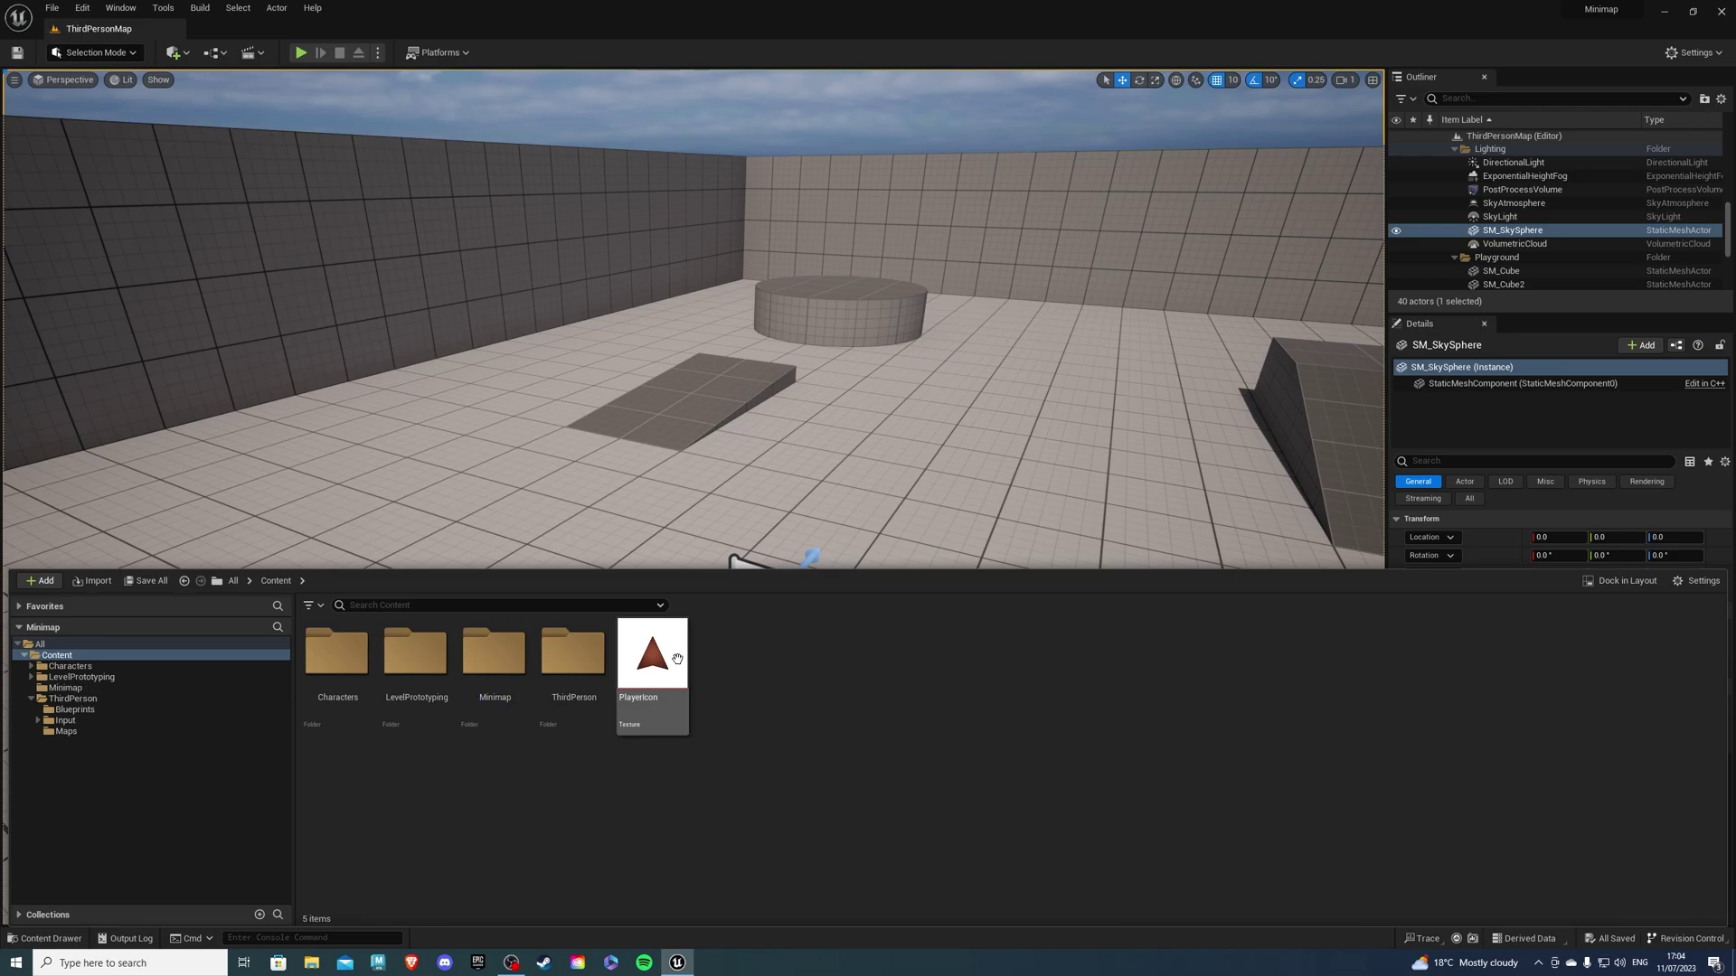
left_click_drag(651, 658, 502, 681)
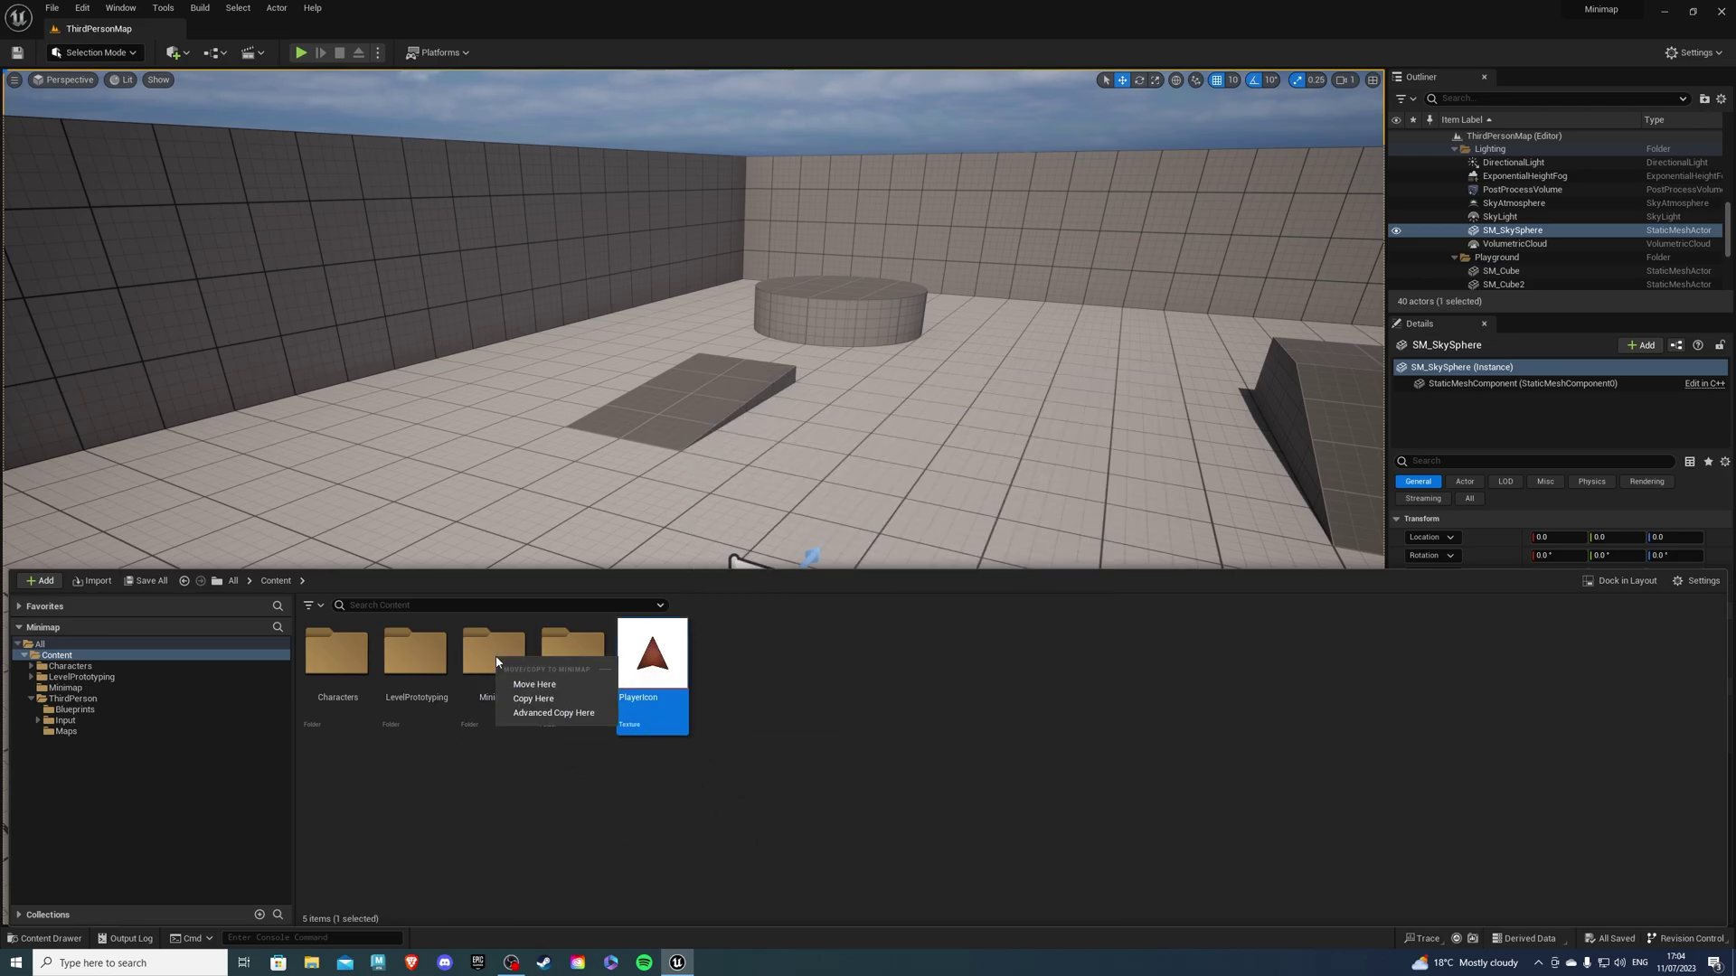
- Move PlayerIcon into the Minimap folder and create PlayerIcon_Sprite from it via Sprite Actions
left_click(524, 683)
double_click(500, 664)
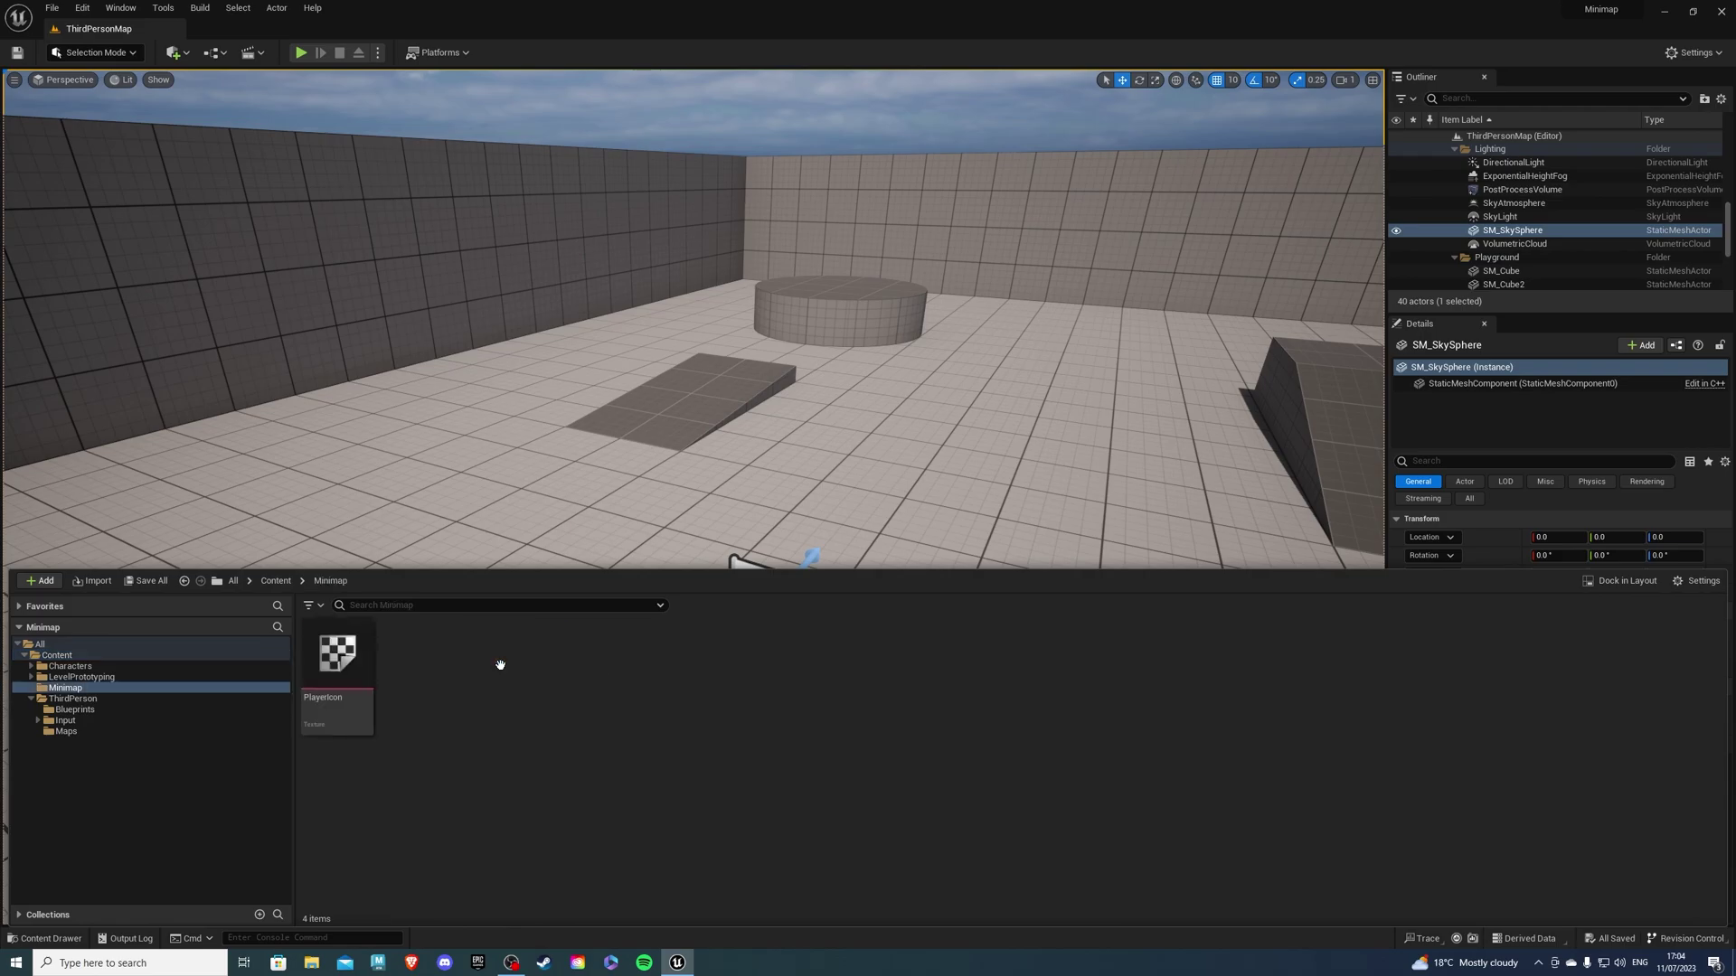
right_click(336, 662)
mouse_move(410, 306)
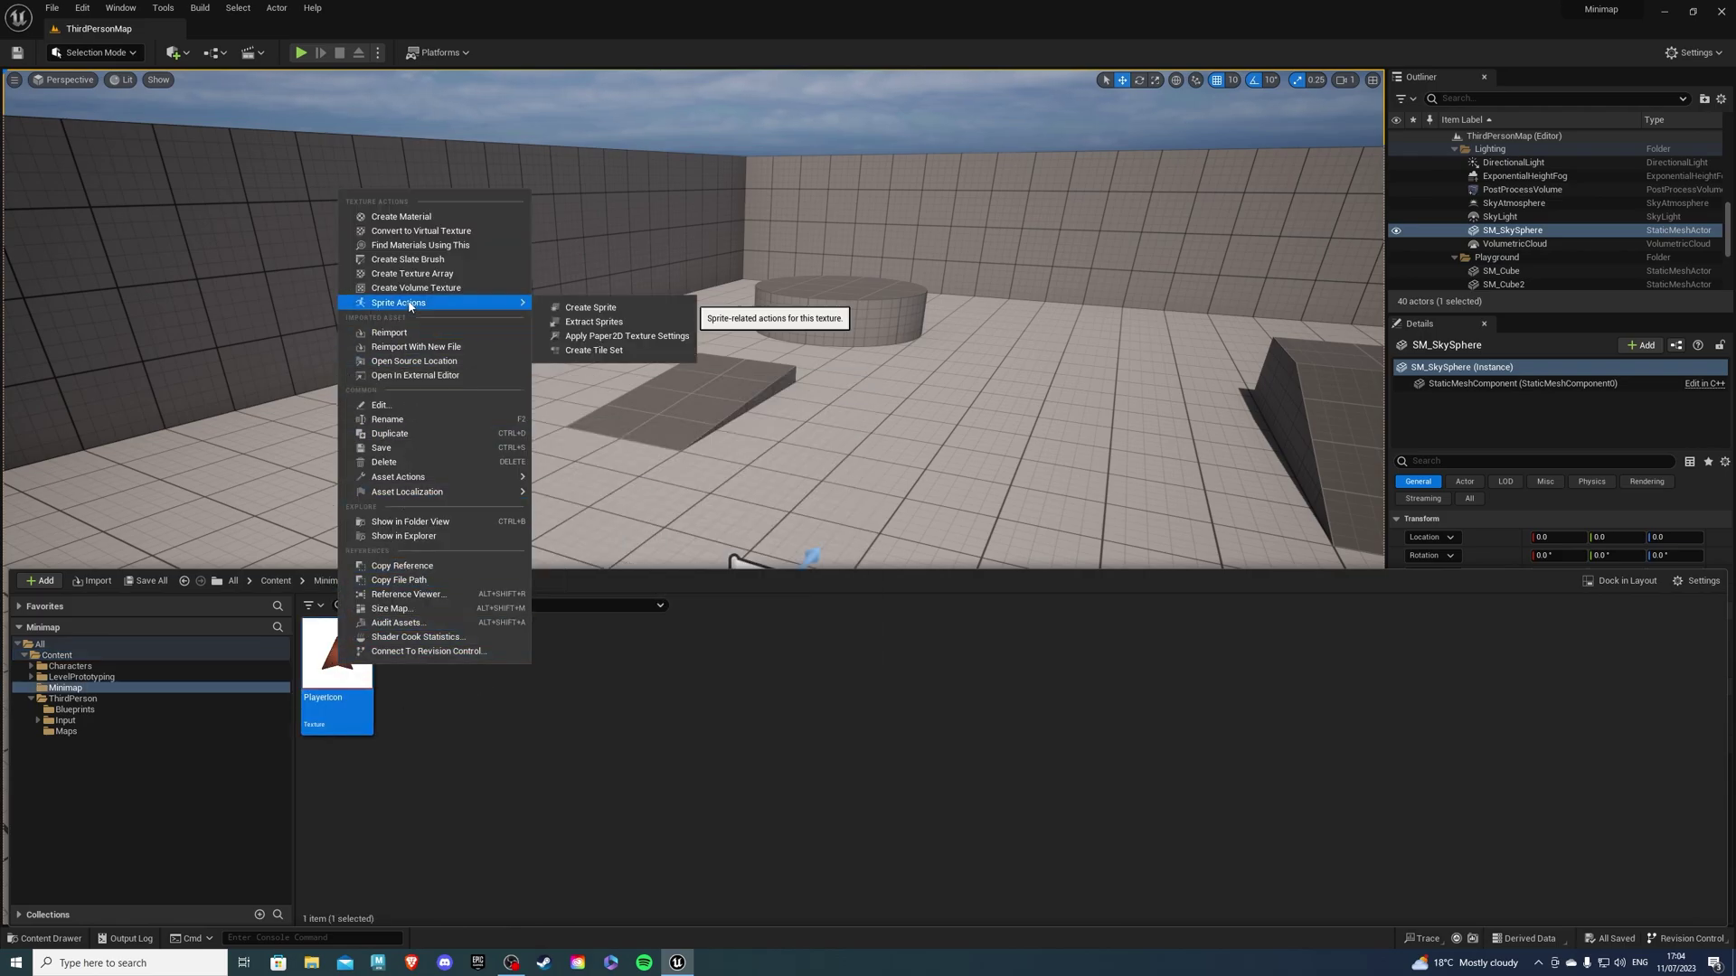
left_click(593, 308)
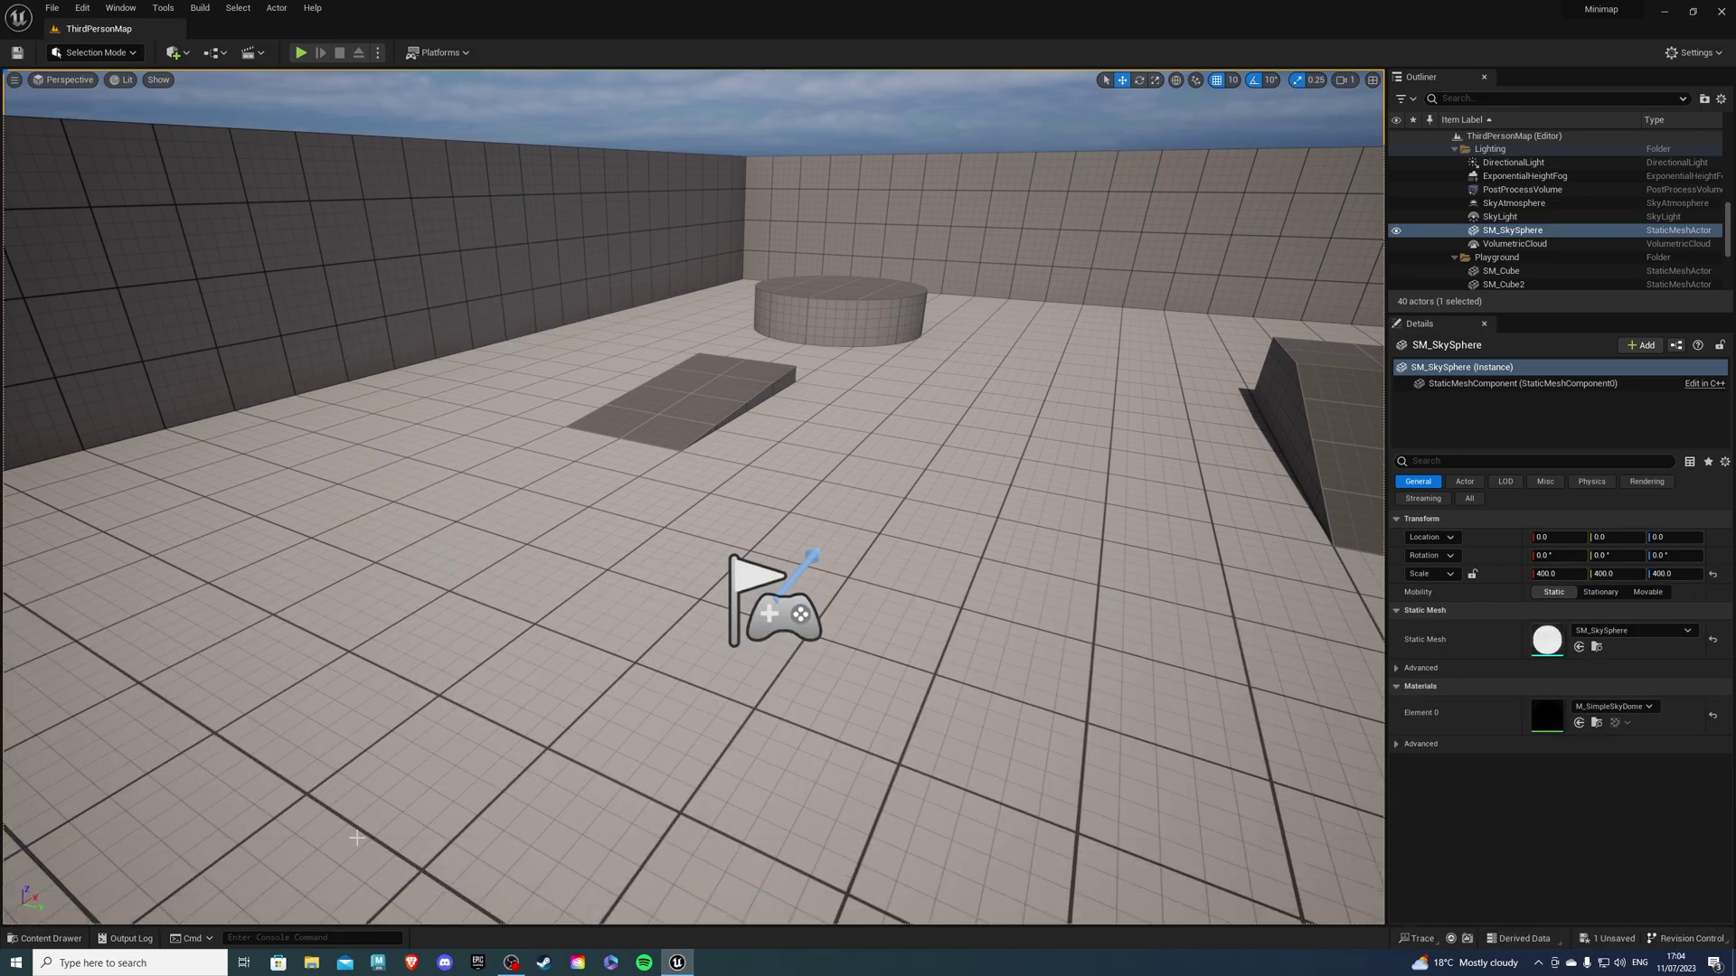
left_click(54, 939)
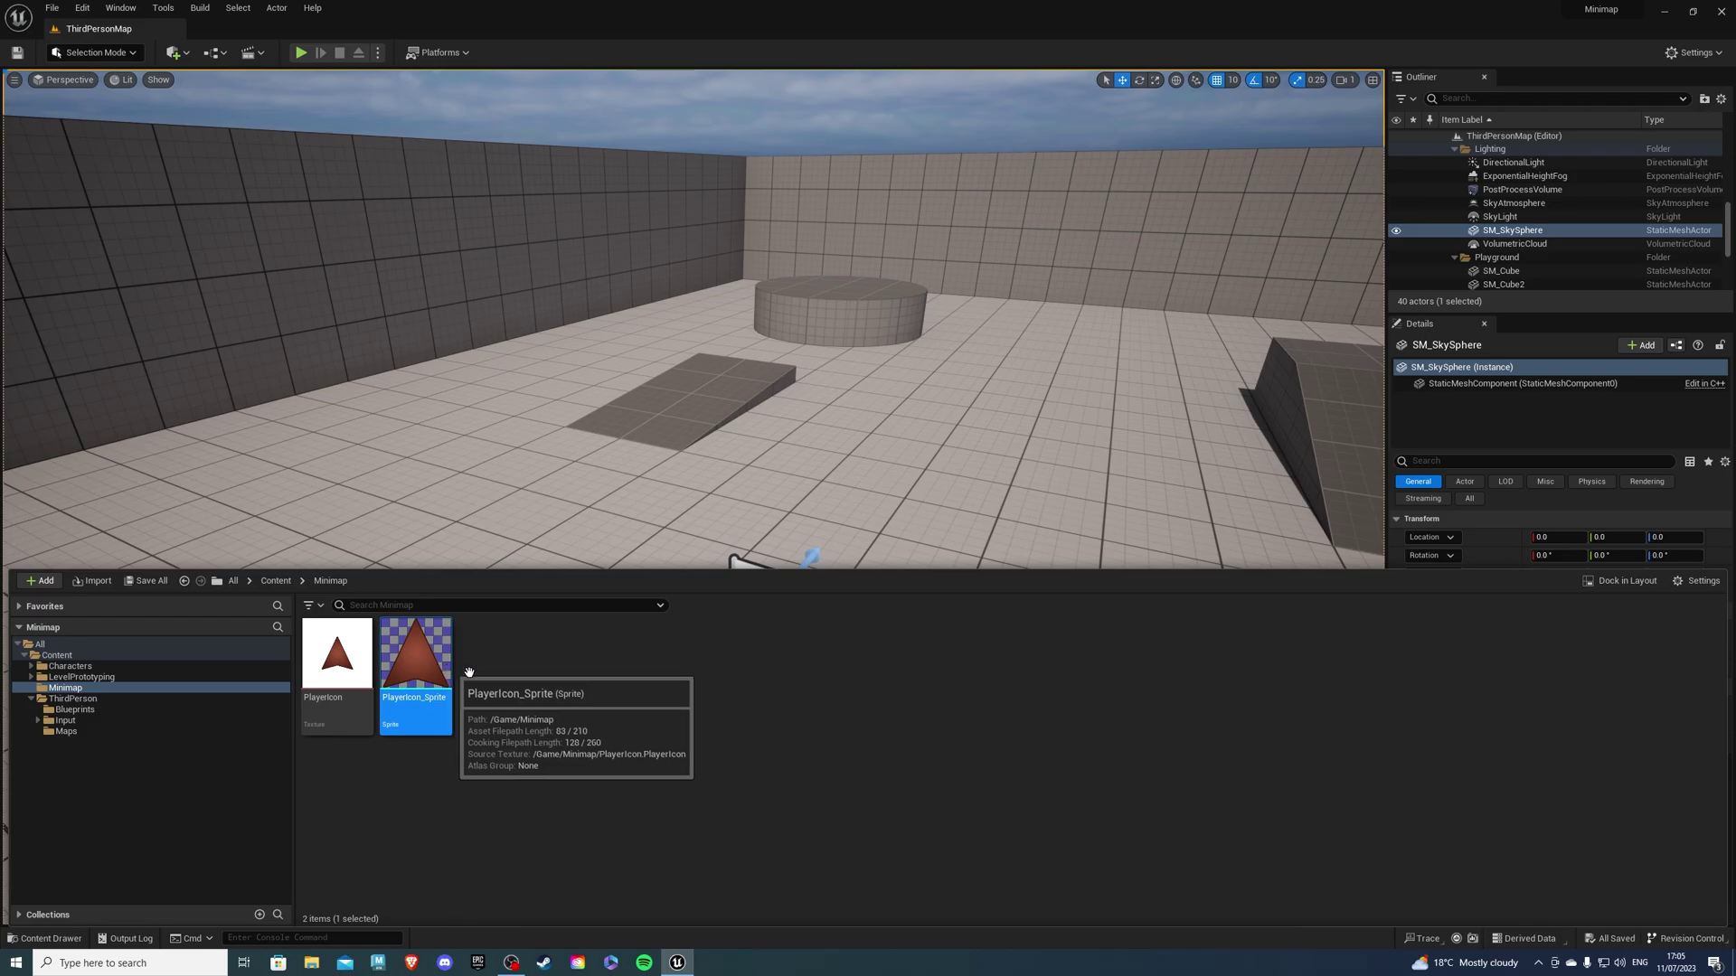
left_click(588, 686)
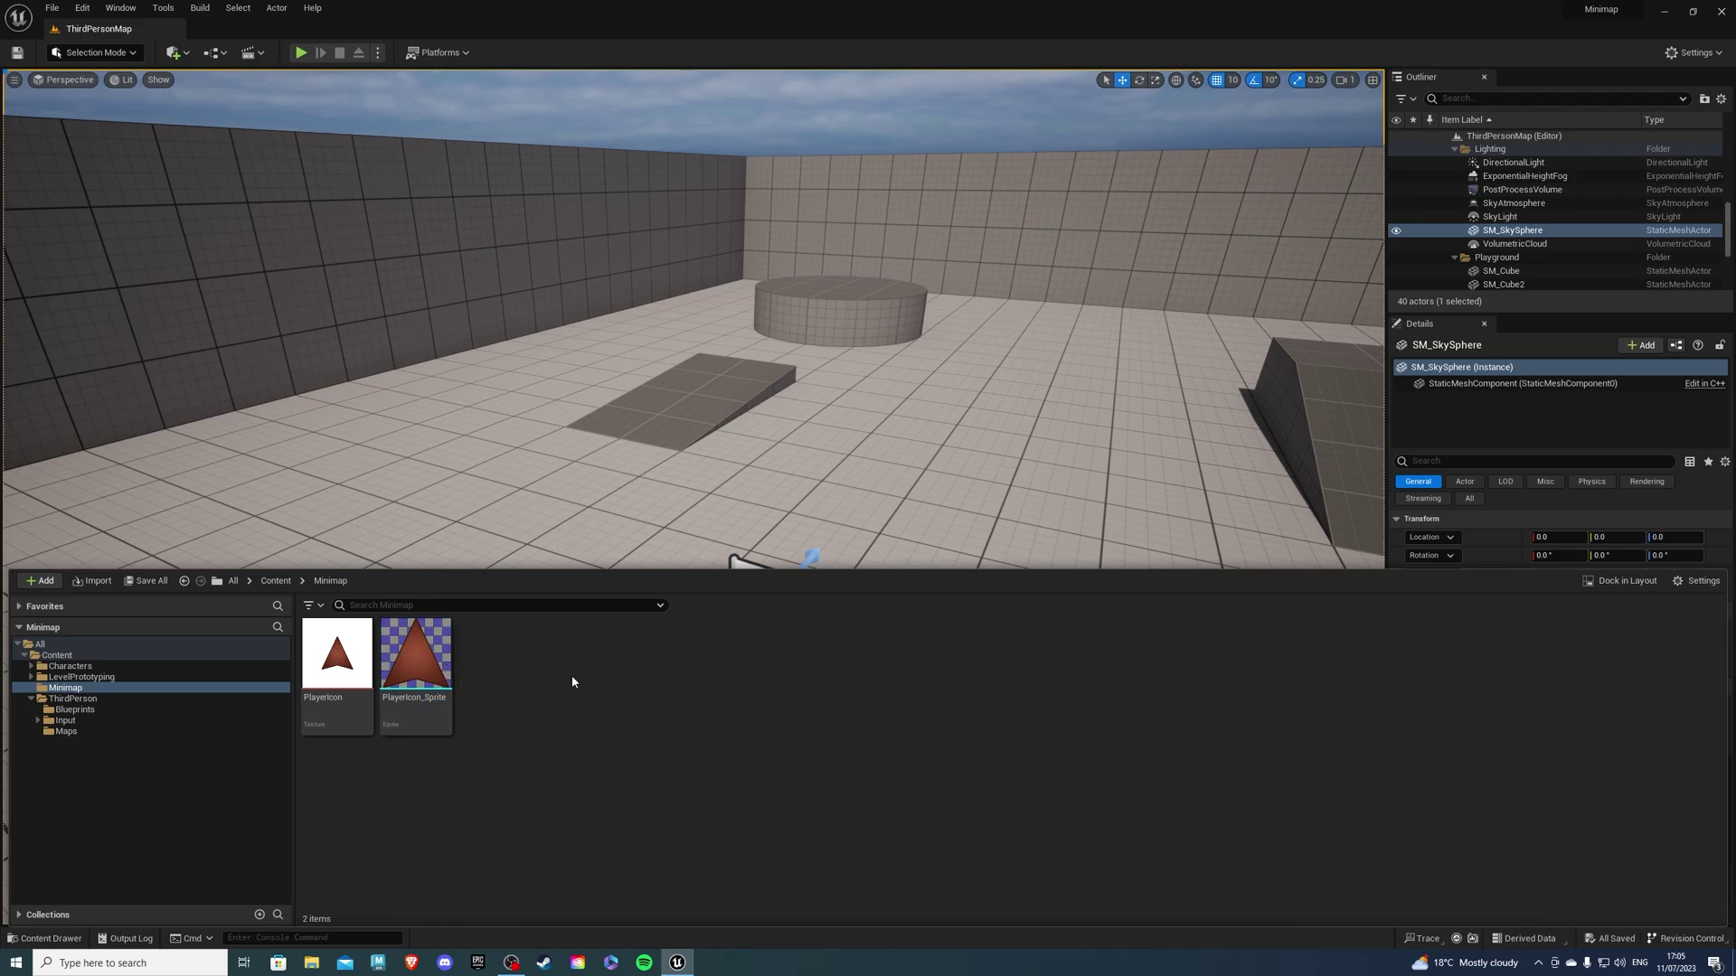
- Create a Canvas Render Target named Minimap_target in the Minimap folder
right_click(571, 680)
mouse_move(600, 653)
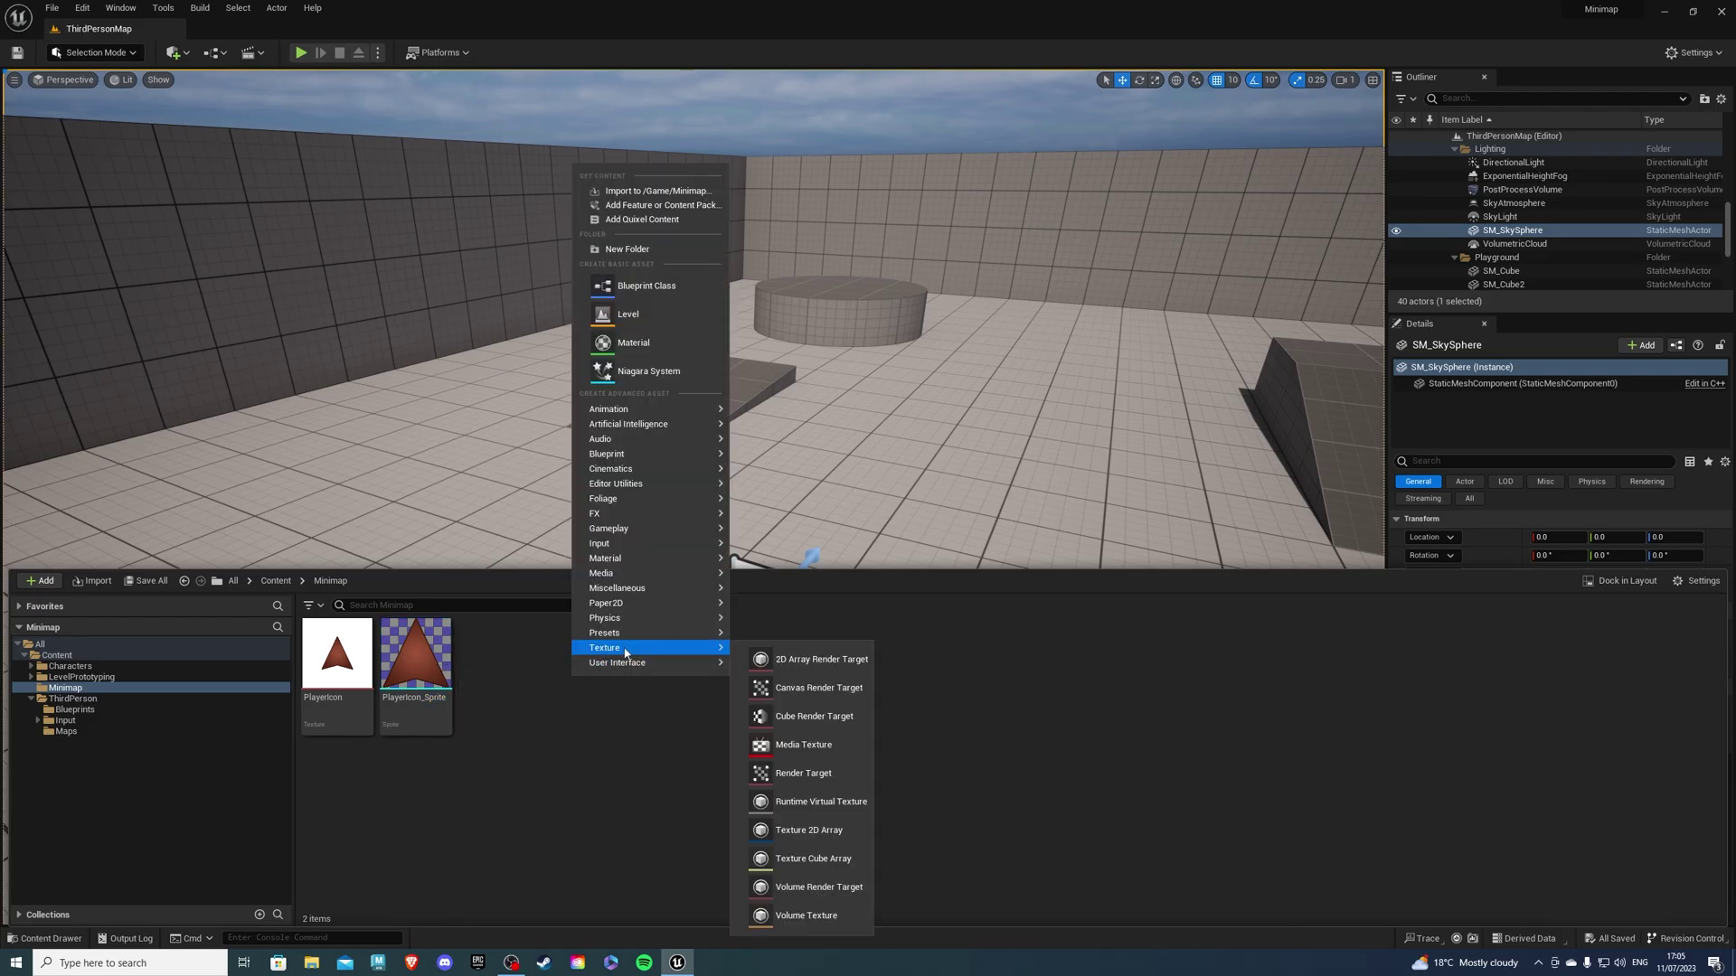
left_click(800, 688)
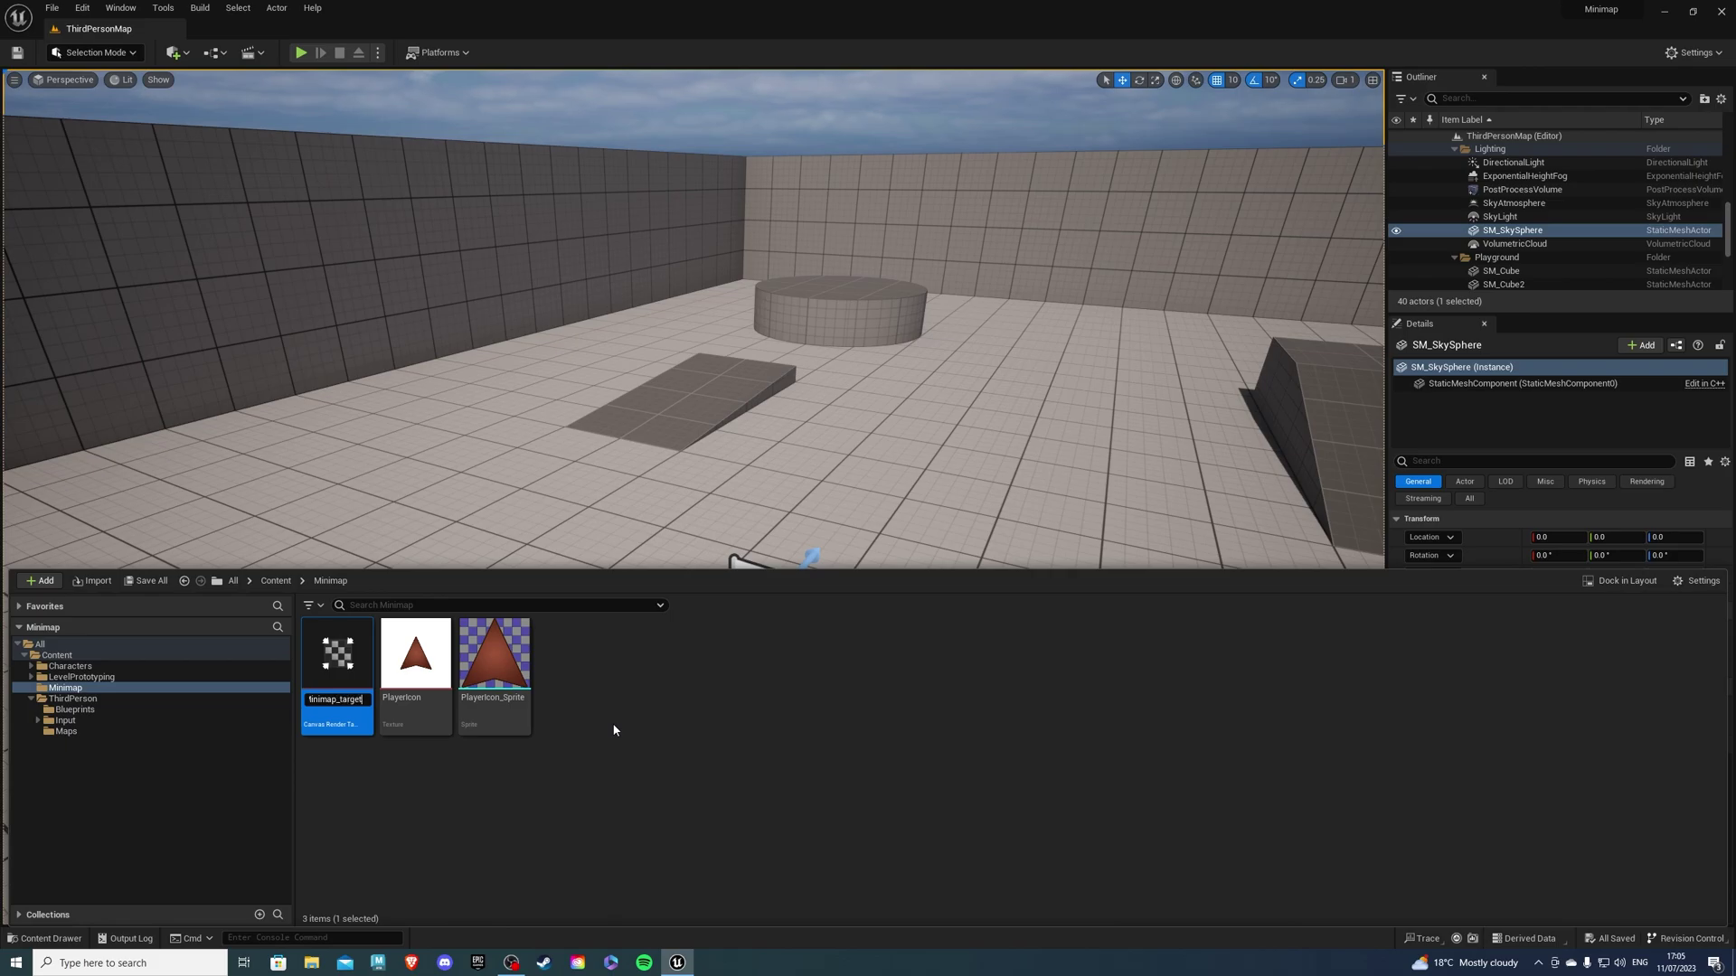
key("Return")
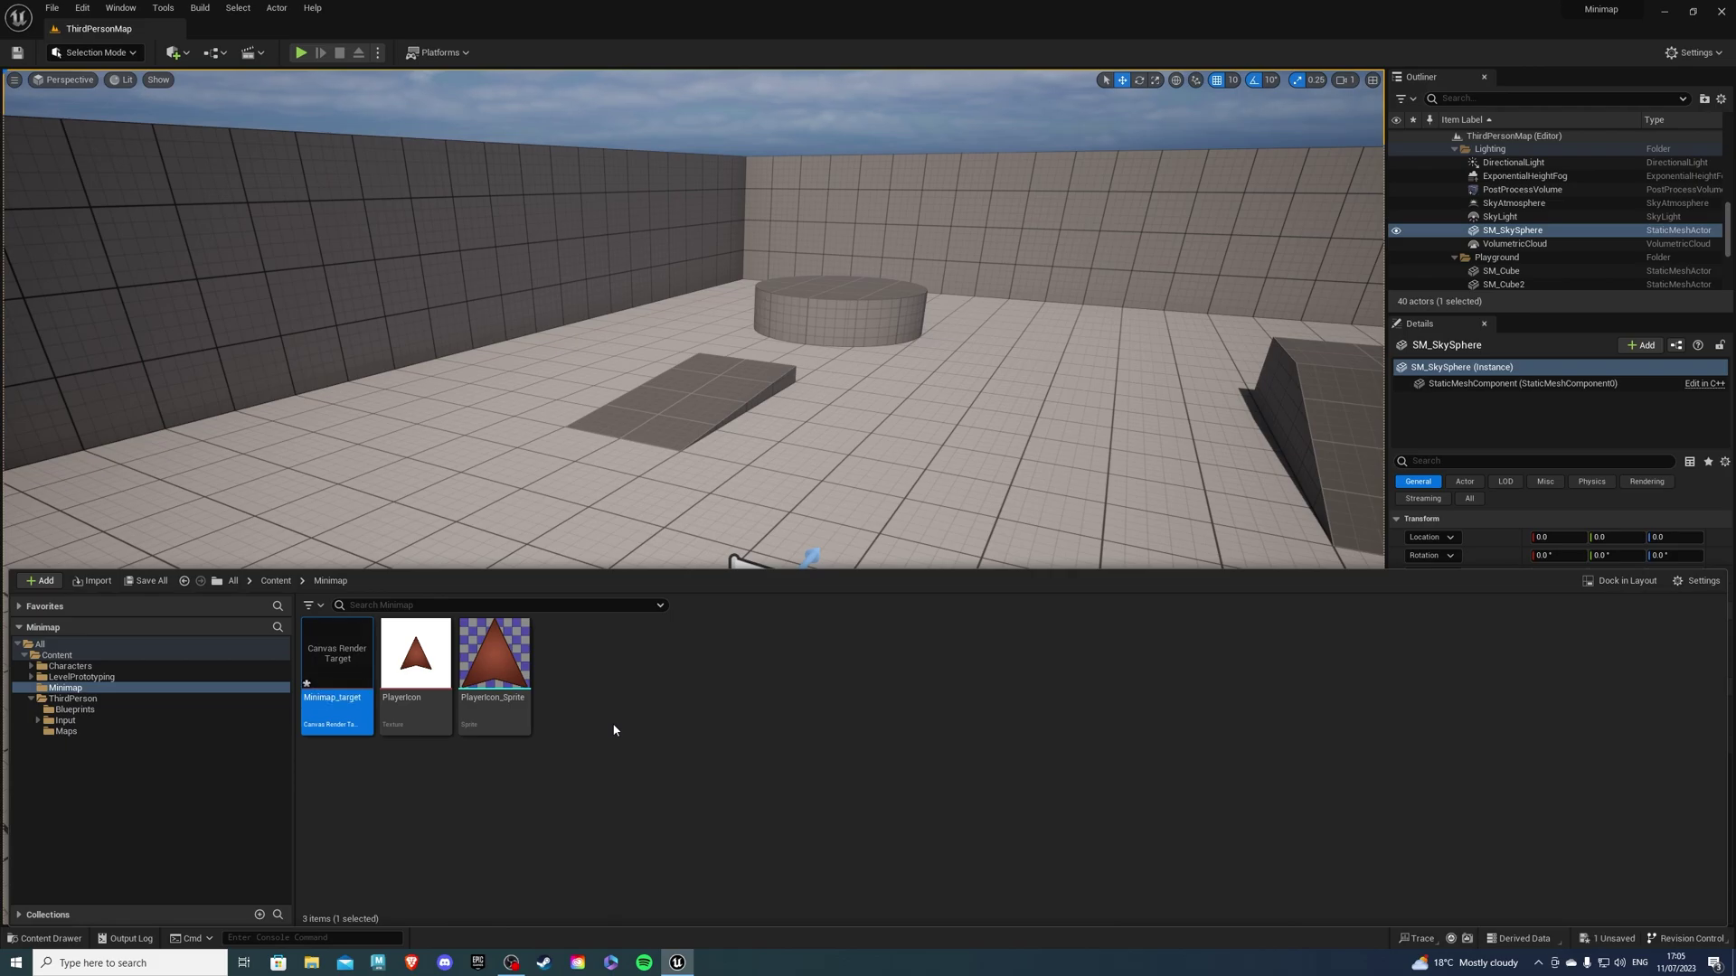
- Create the Minimap_target_Mat material from Minimap_target and open it for editing
right_click(342, 665)
left_click(389, 334)
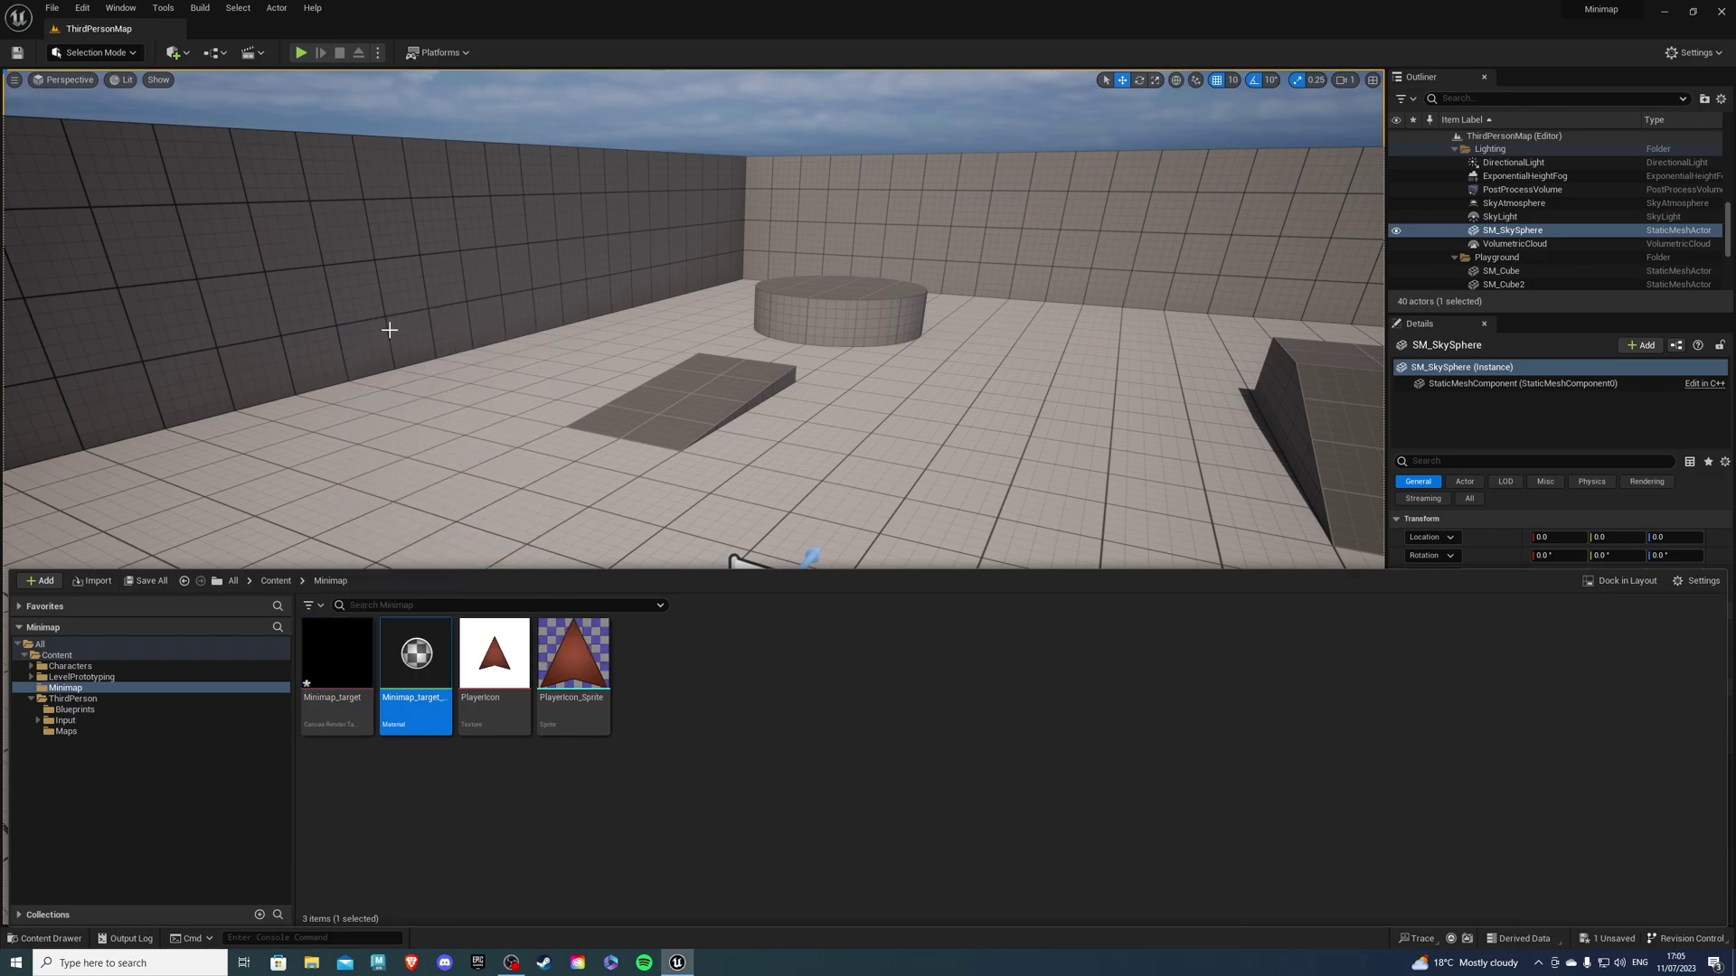
key("Return")
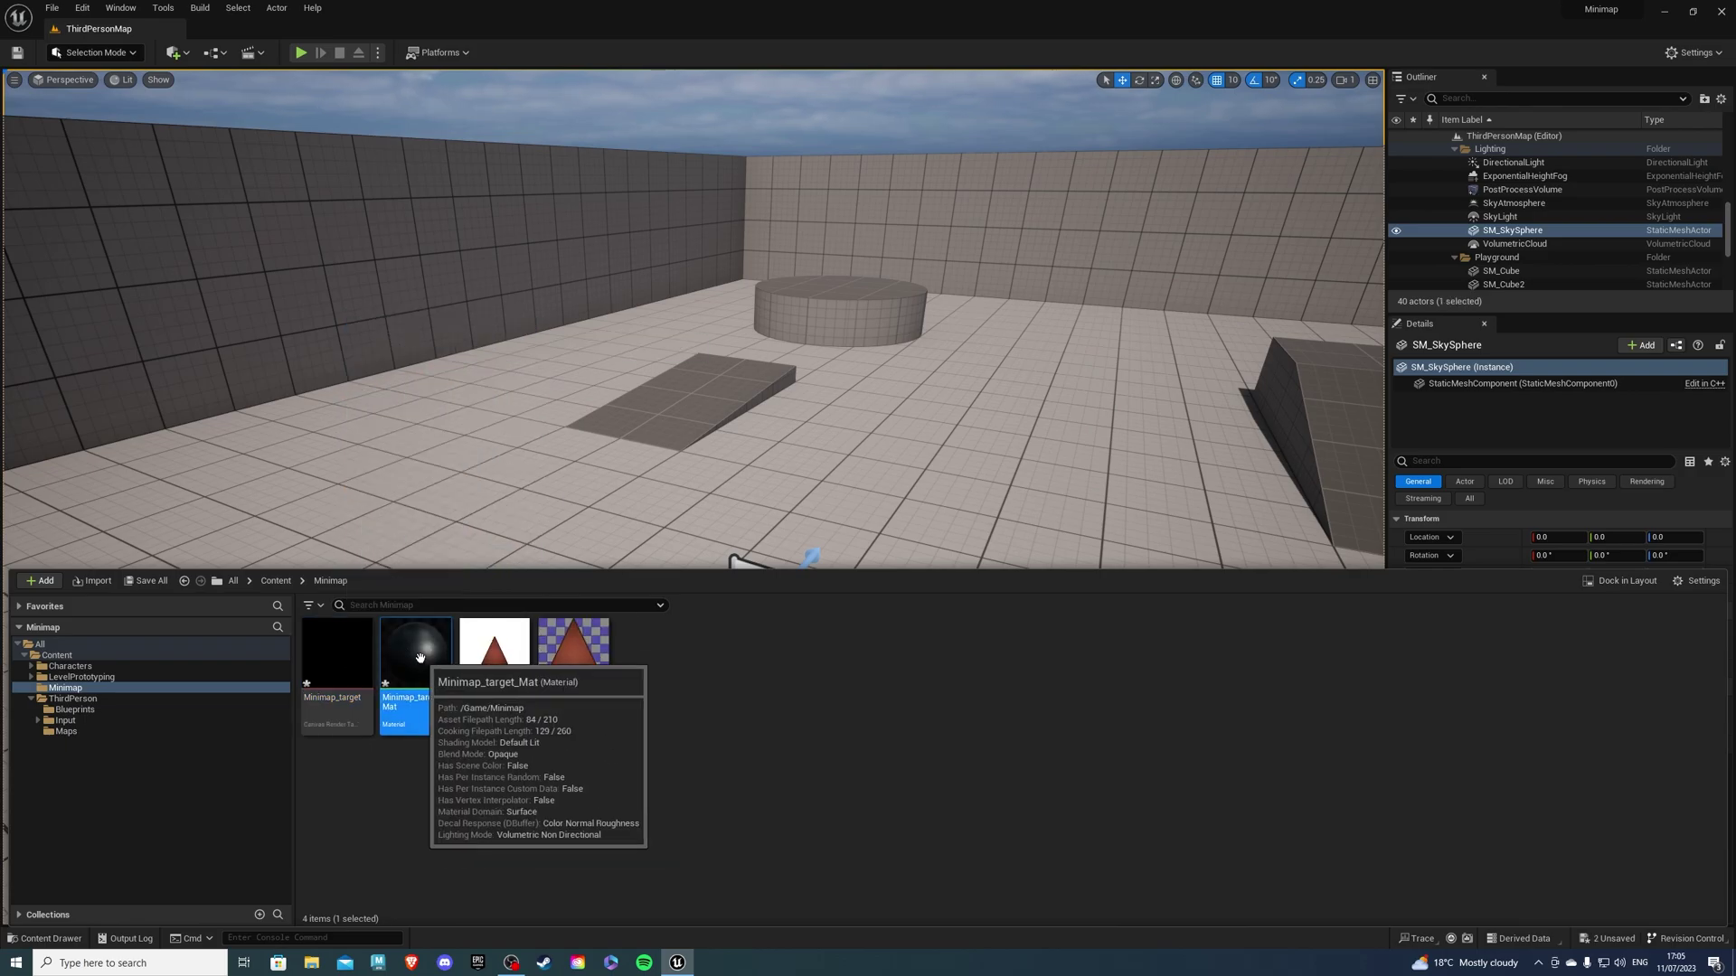
double_click(420, 657)
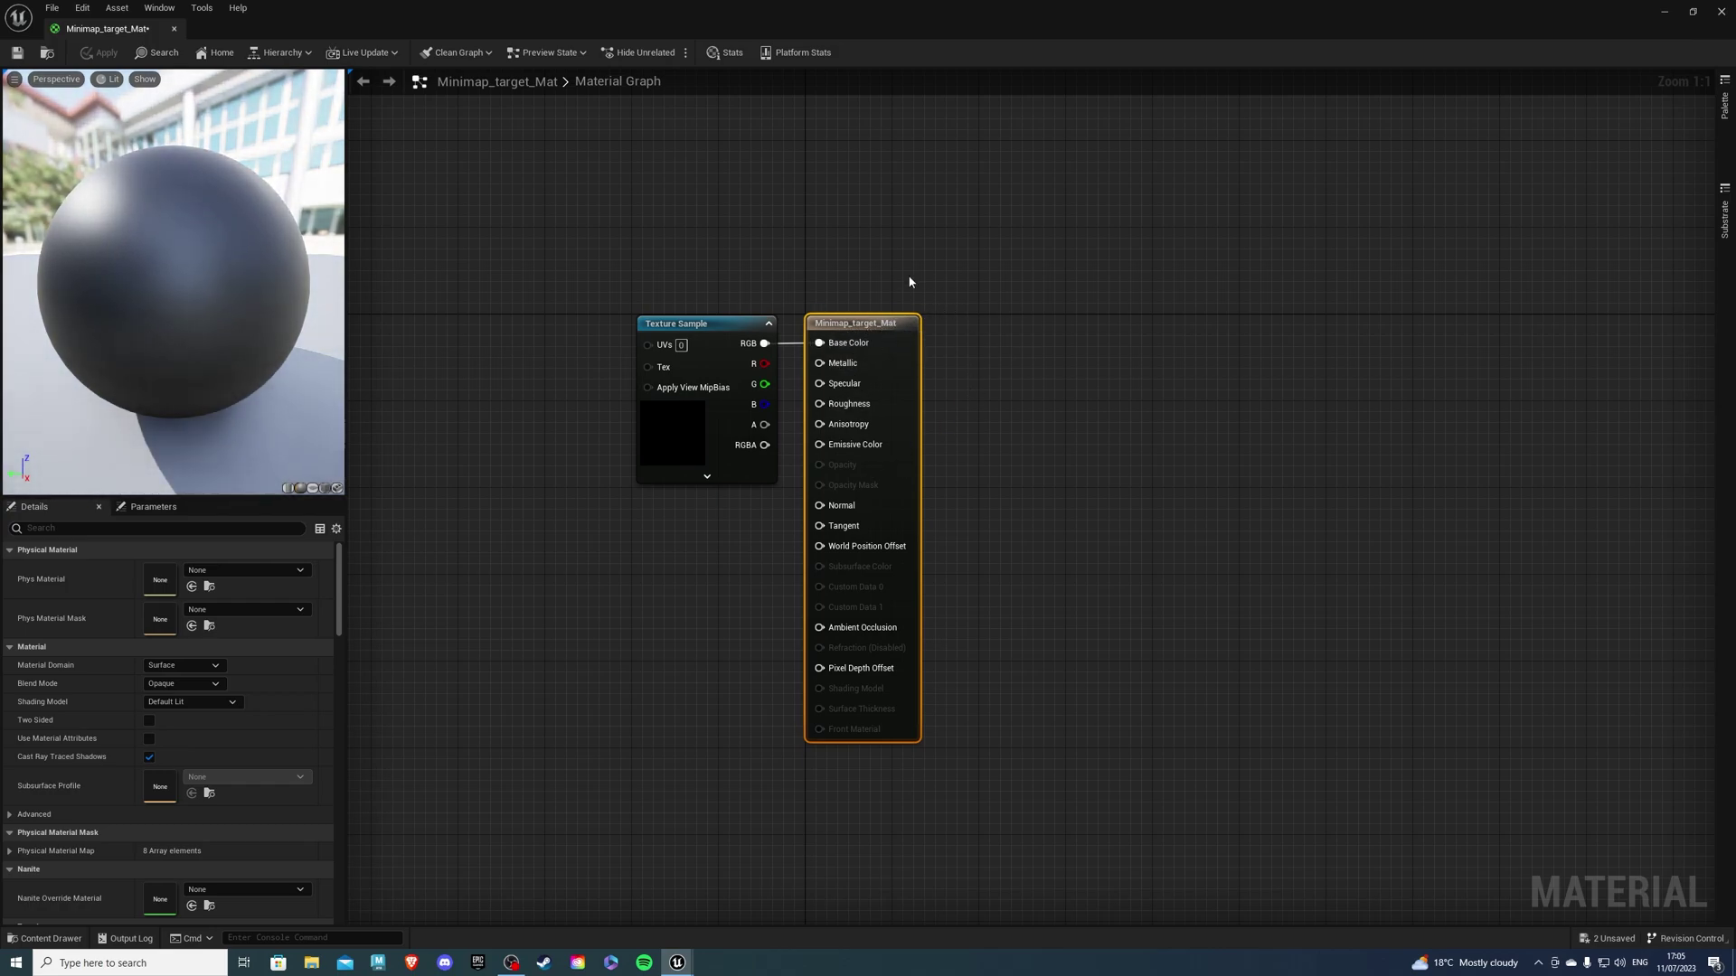
- Set Material Domain to User Interface, wire Texture Sample RGB to Final Color, and apply
left_click(179, 669)
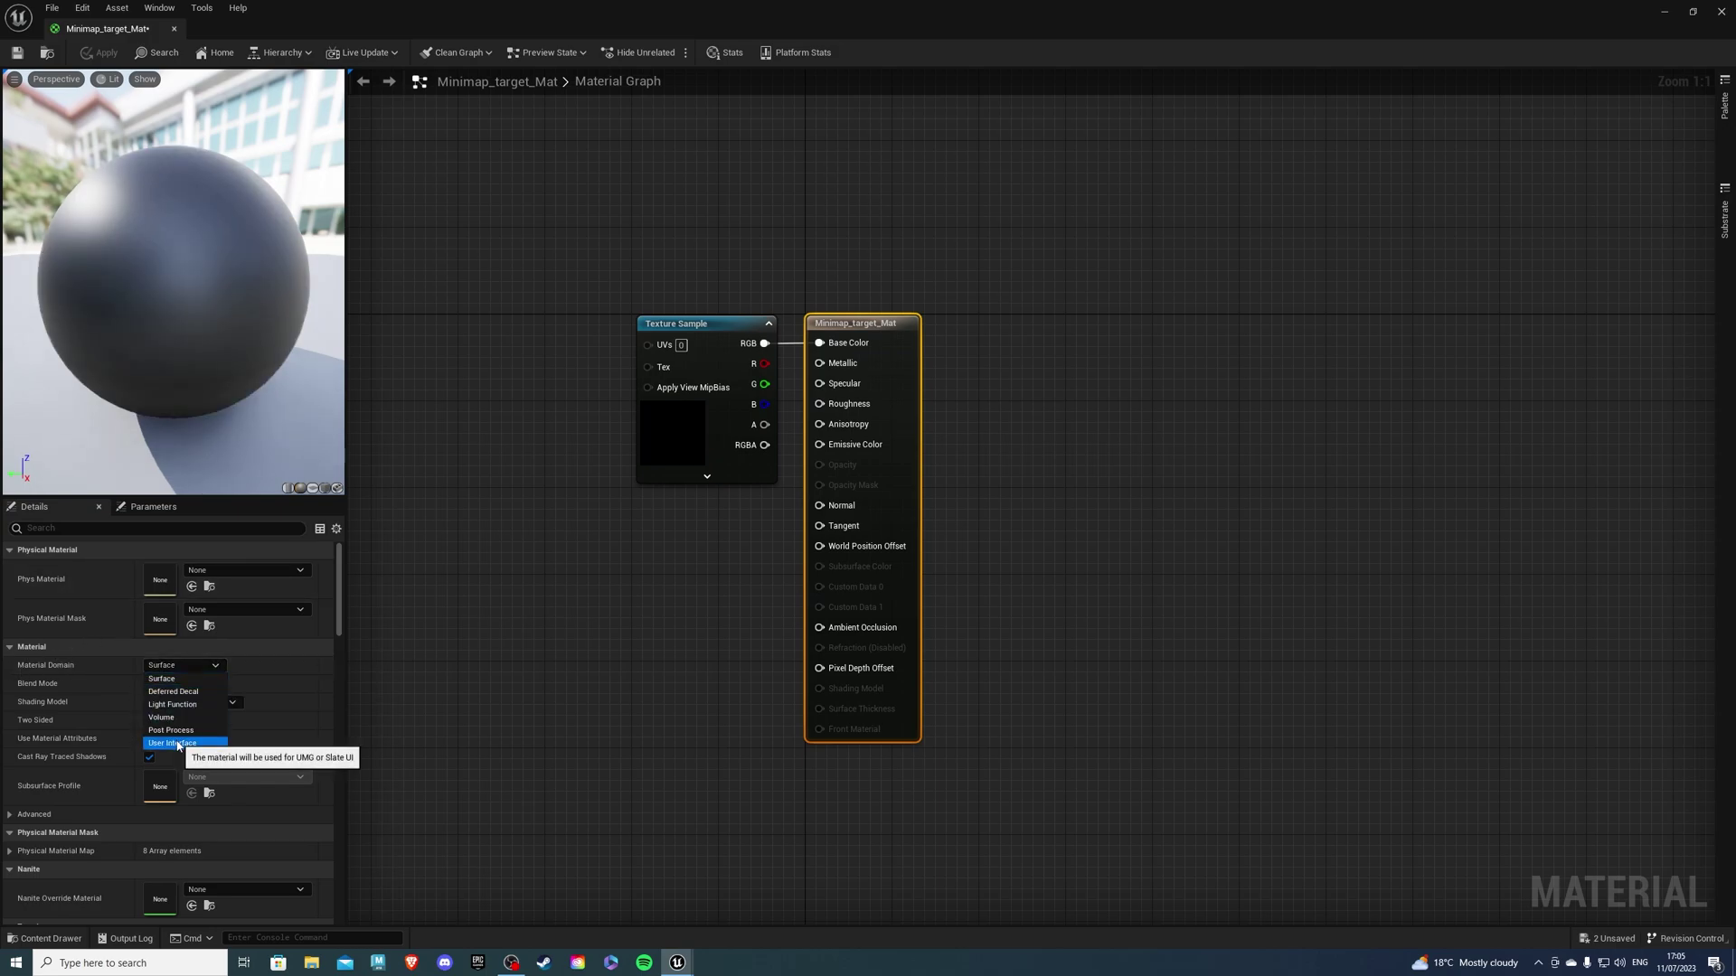
left_click(179, 743)
left_click_drag(725, 408, 778, 408)
left_click(85, 55)
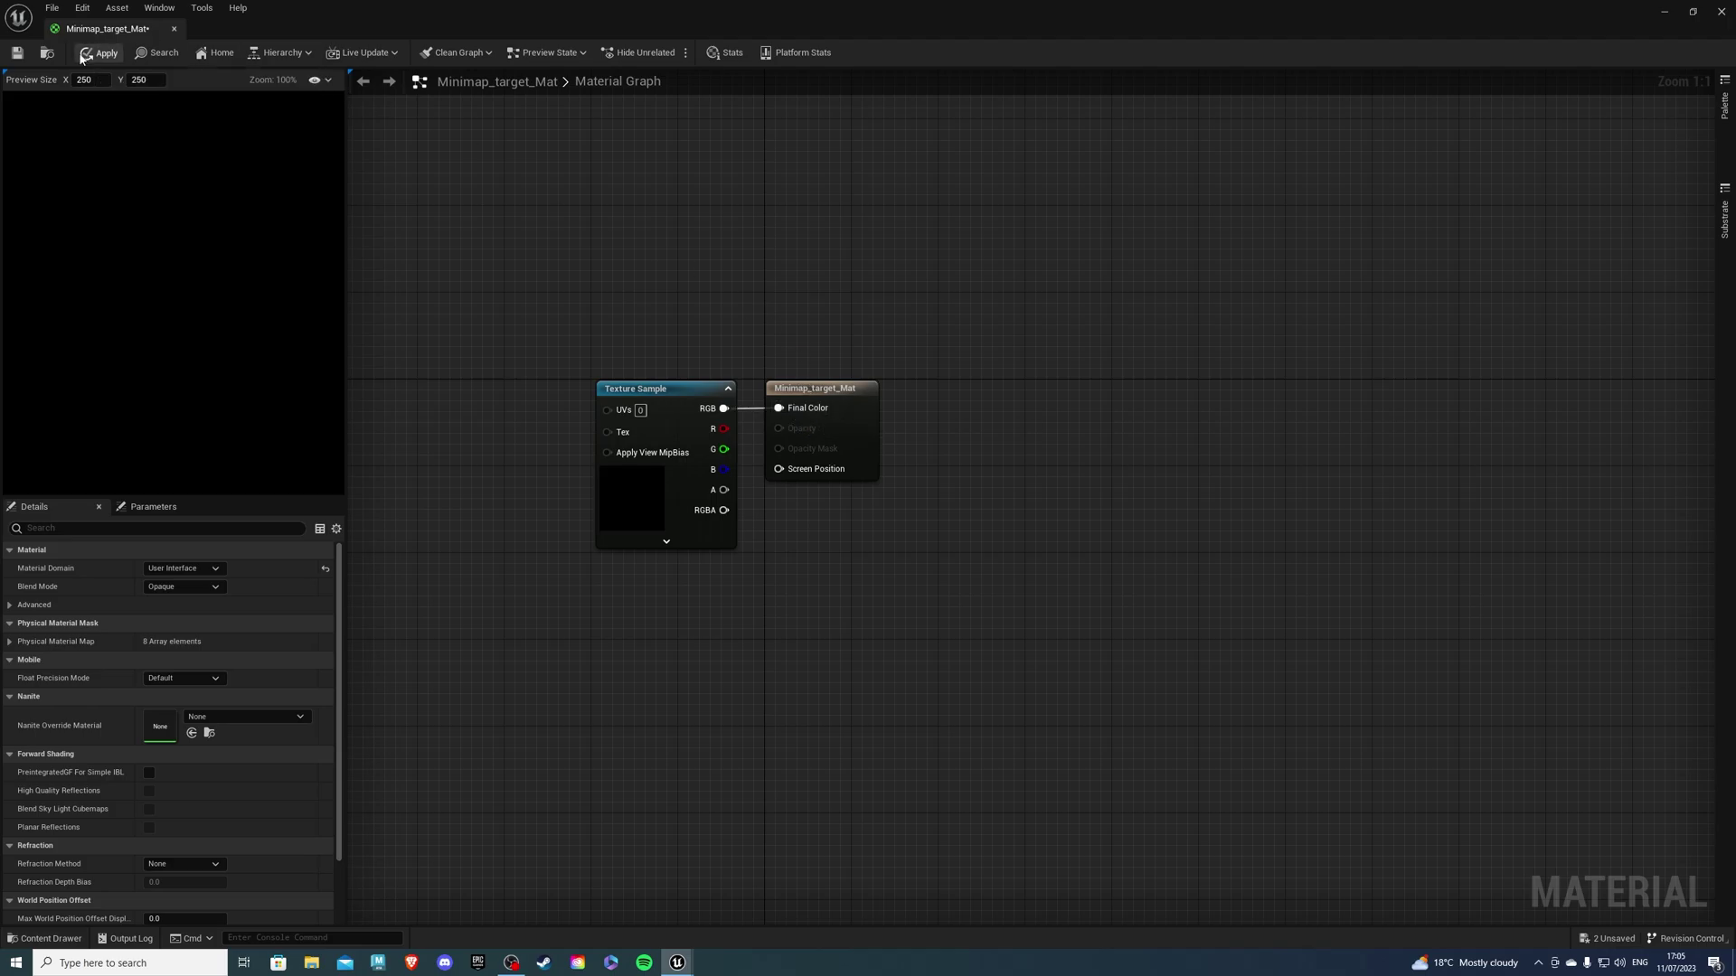
- Close the material editor and return to the Minimap folder in the Content Drawer
left_click(176, 28)
left_click(63, 939)
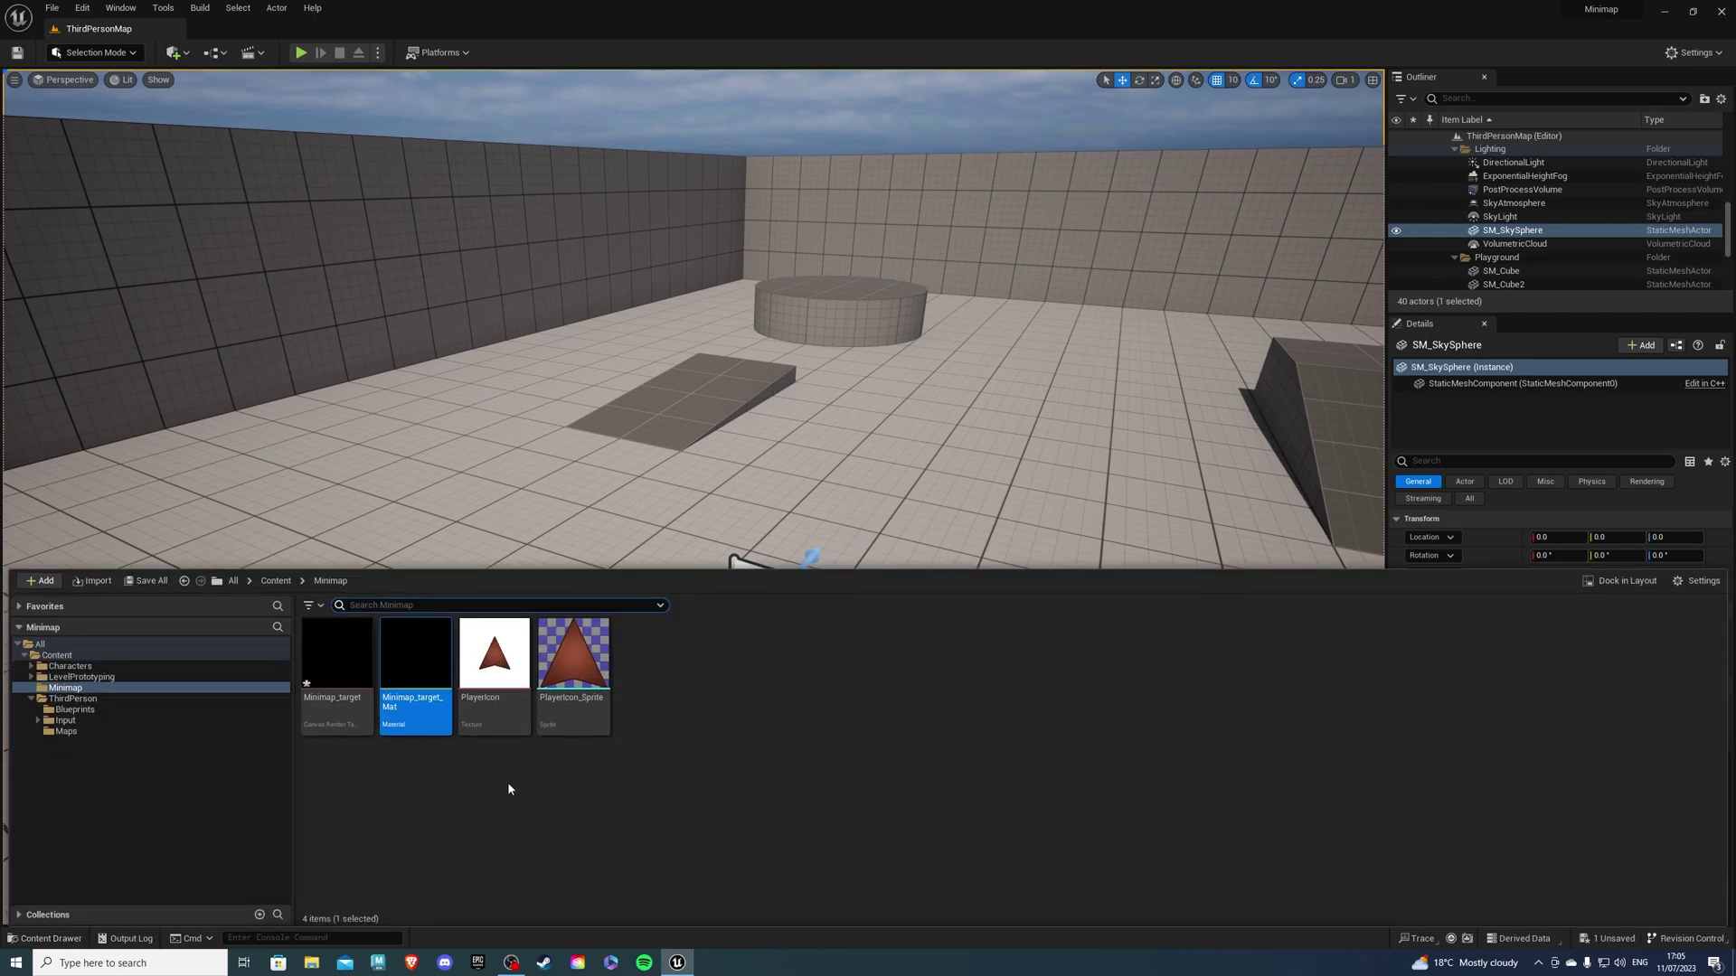
left_click(346, 662)
left_click(714, 682)
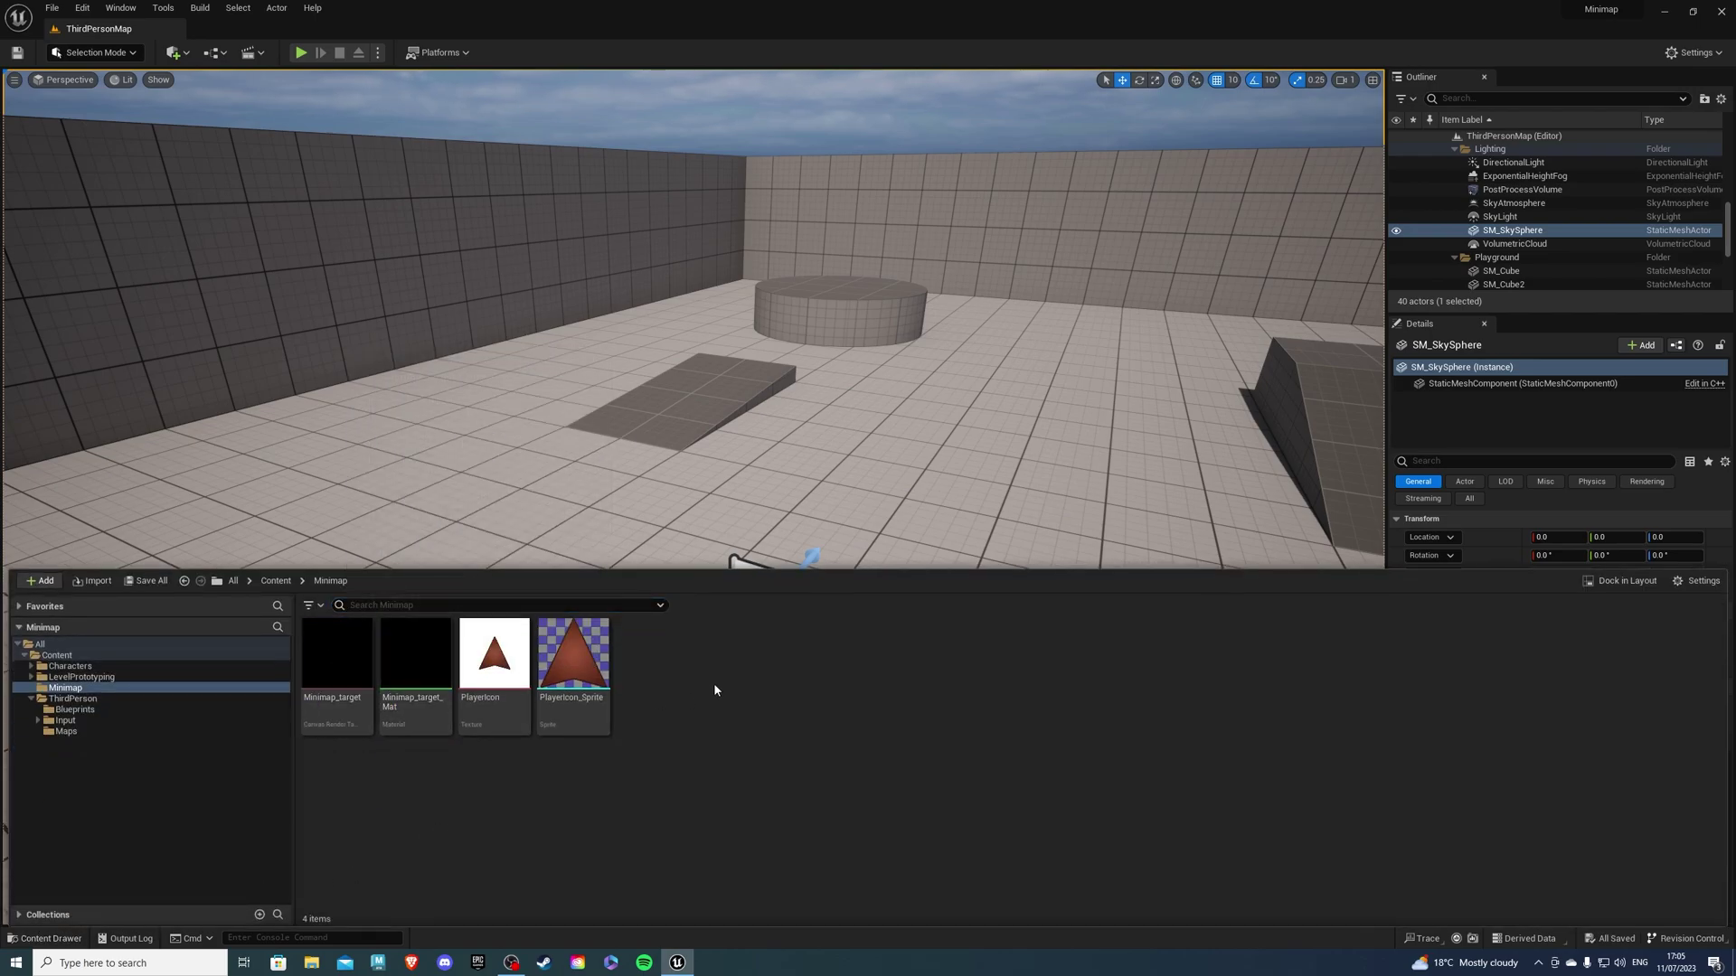
- Create a Widget Blueprint with parent class User Widget named WB_Minimap
right_click(694, 679)
mouse_move(768, 668)
left_click(900, 792)
left_click(723, 378)
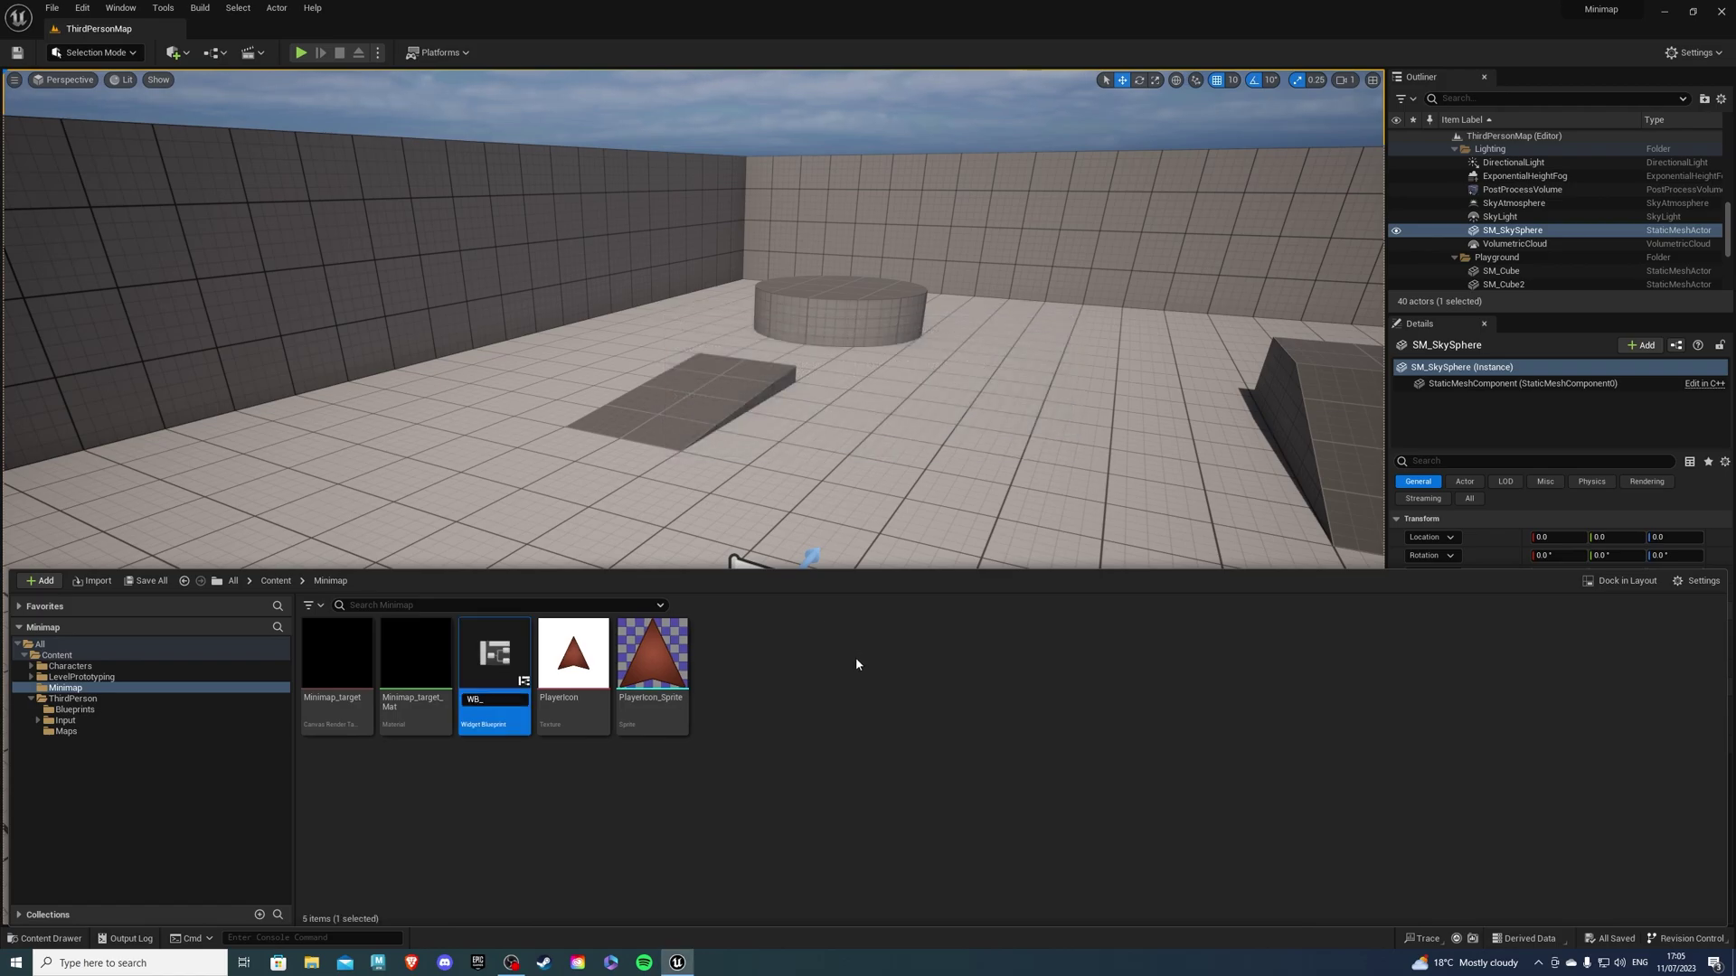
type("WB_Minimap")
key("Return")
- Open WB_Minimap and add a Canvas Panel with an Image inside it
double_click(655, 664)
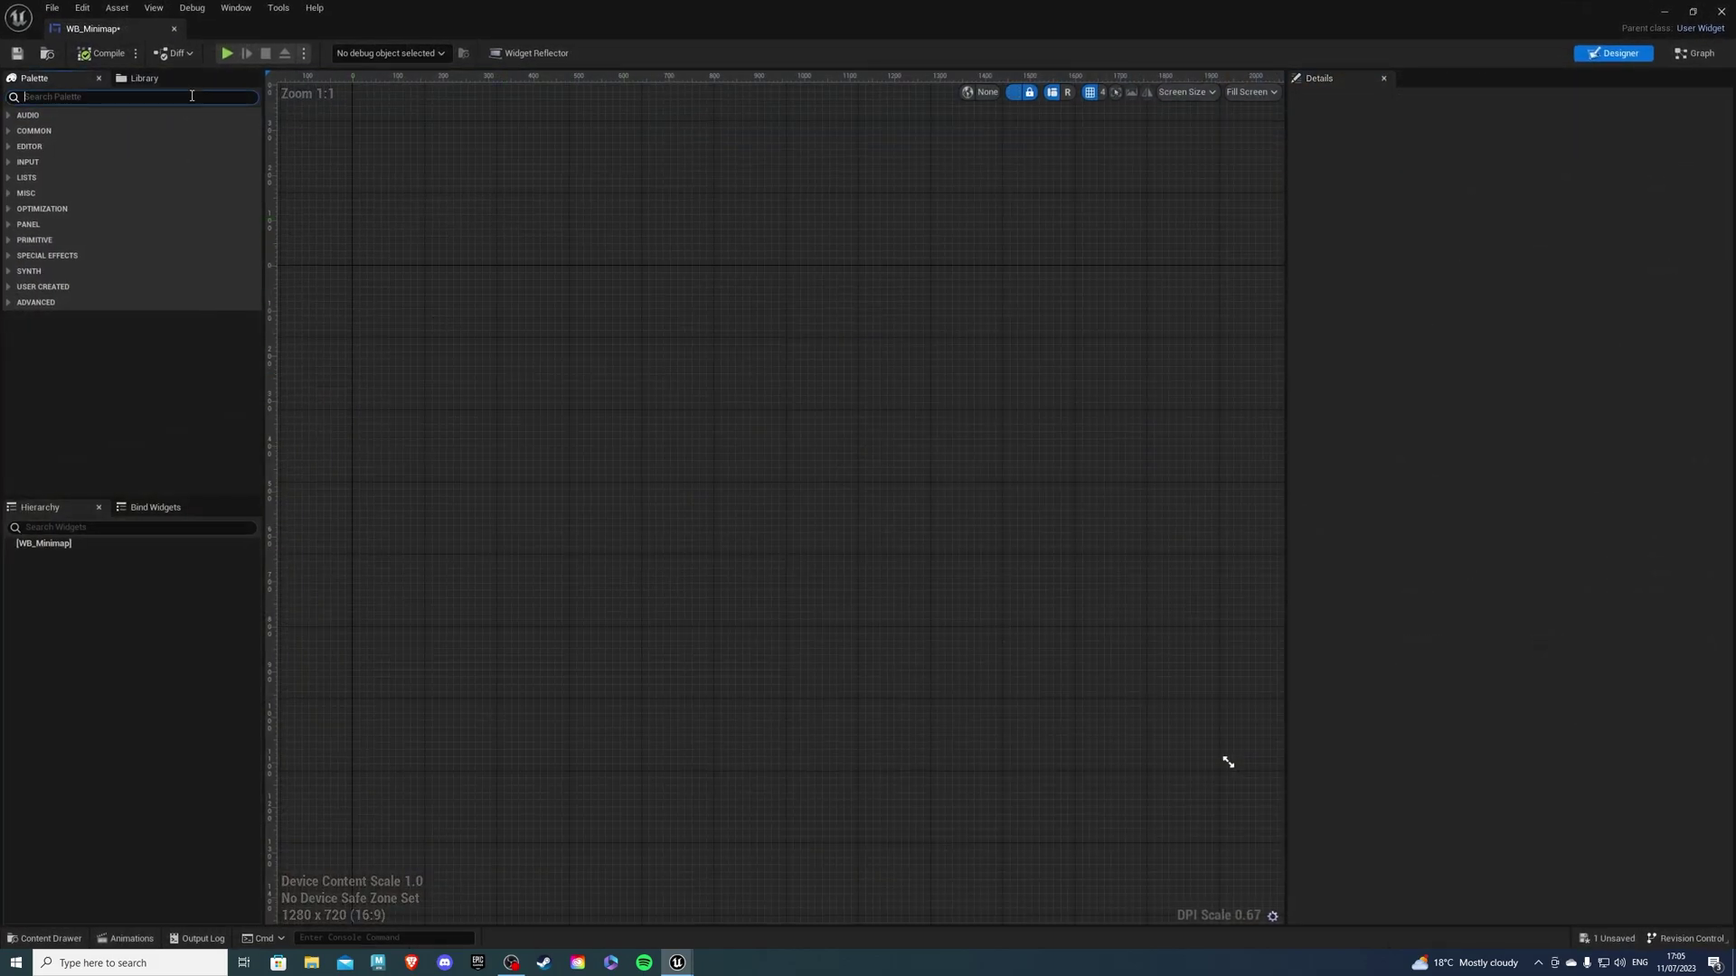
left_click_drag(183, 130, 163, 219)
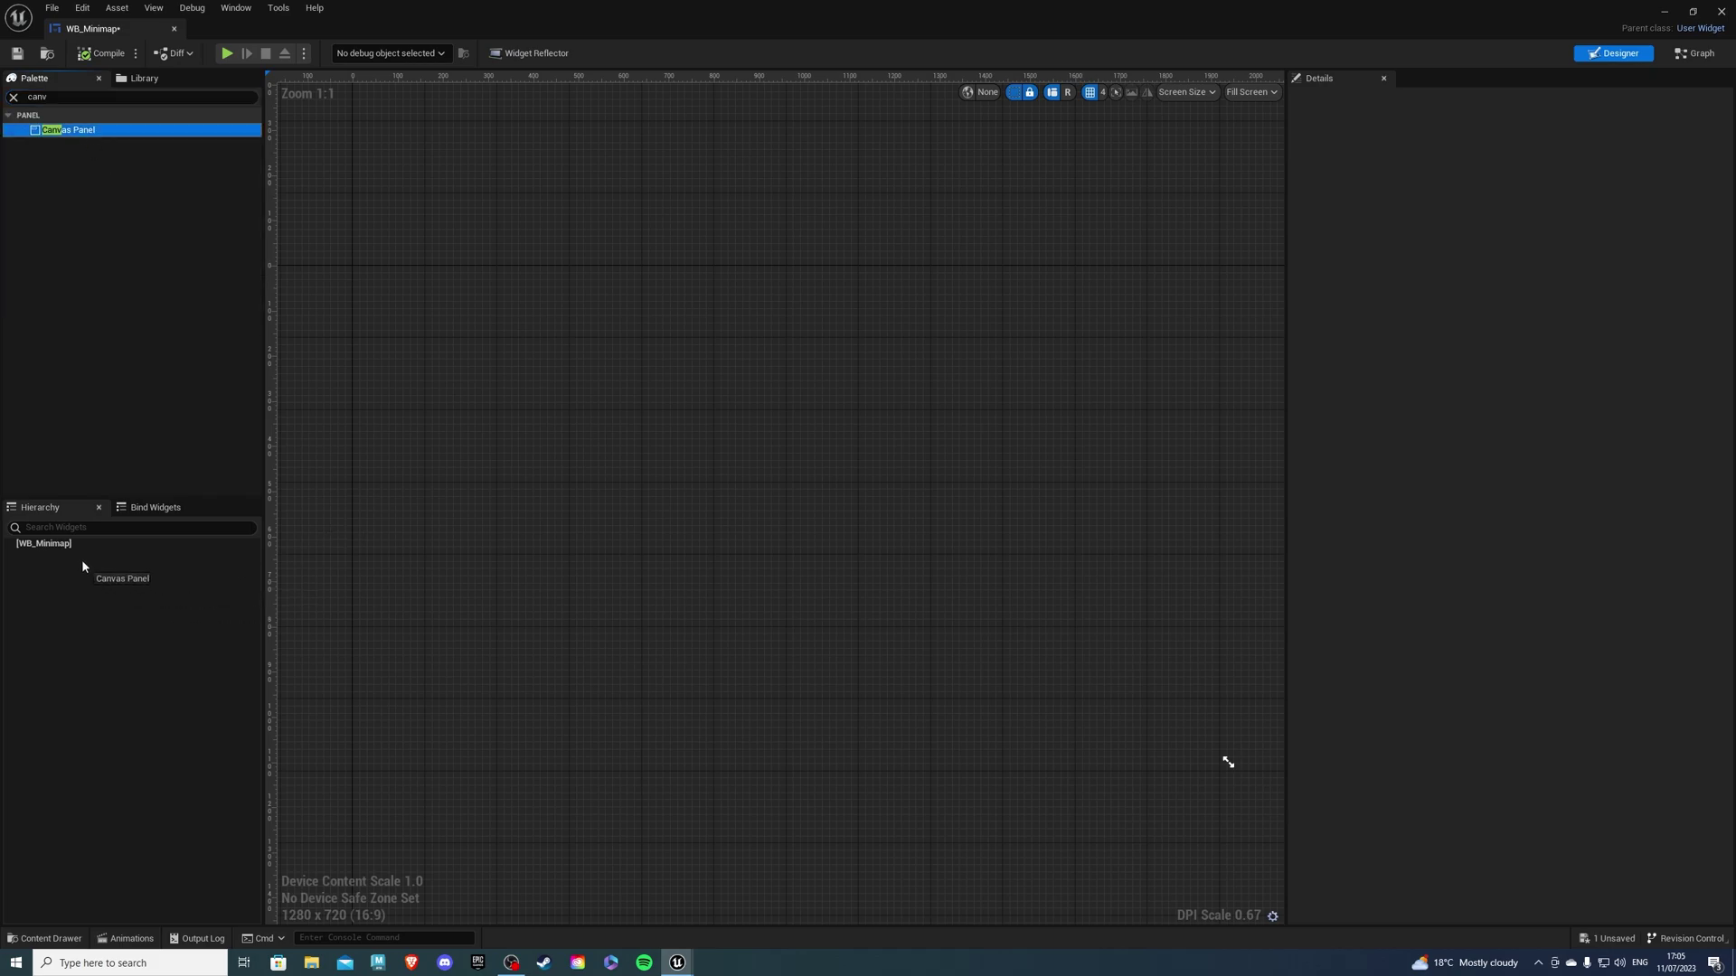
left_click_drag(83, 567, 82, 565)
left_click(13, 97)
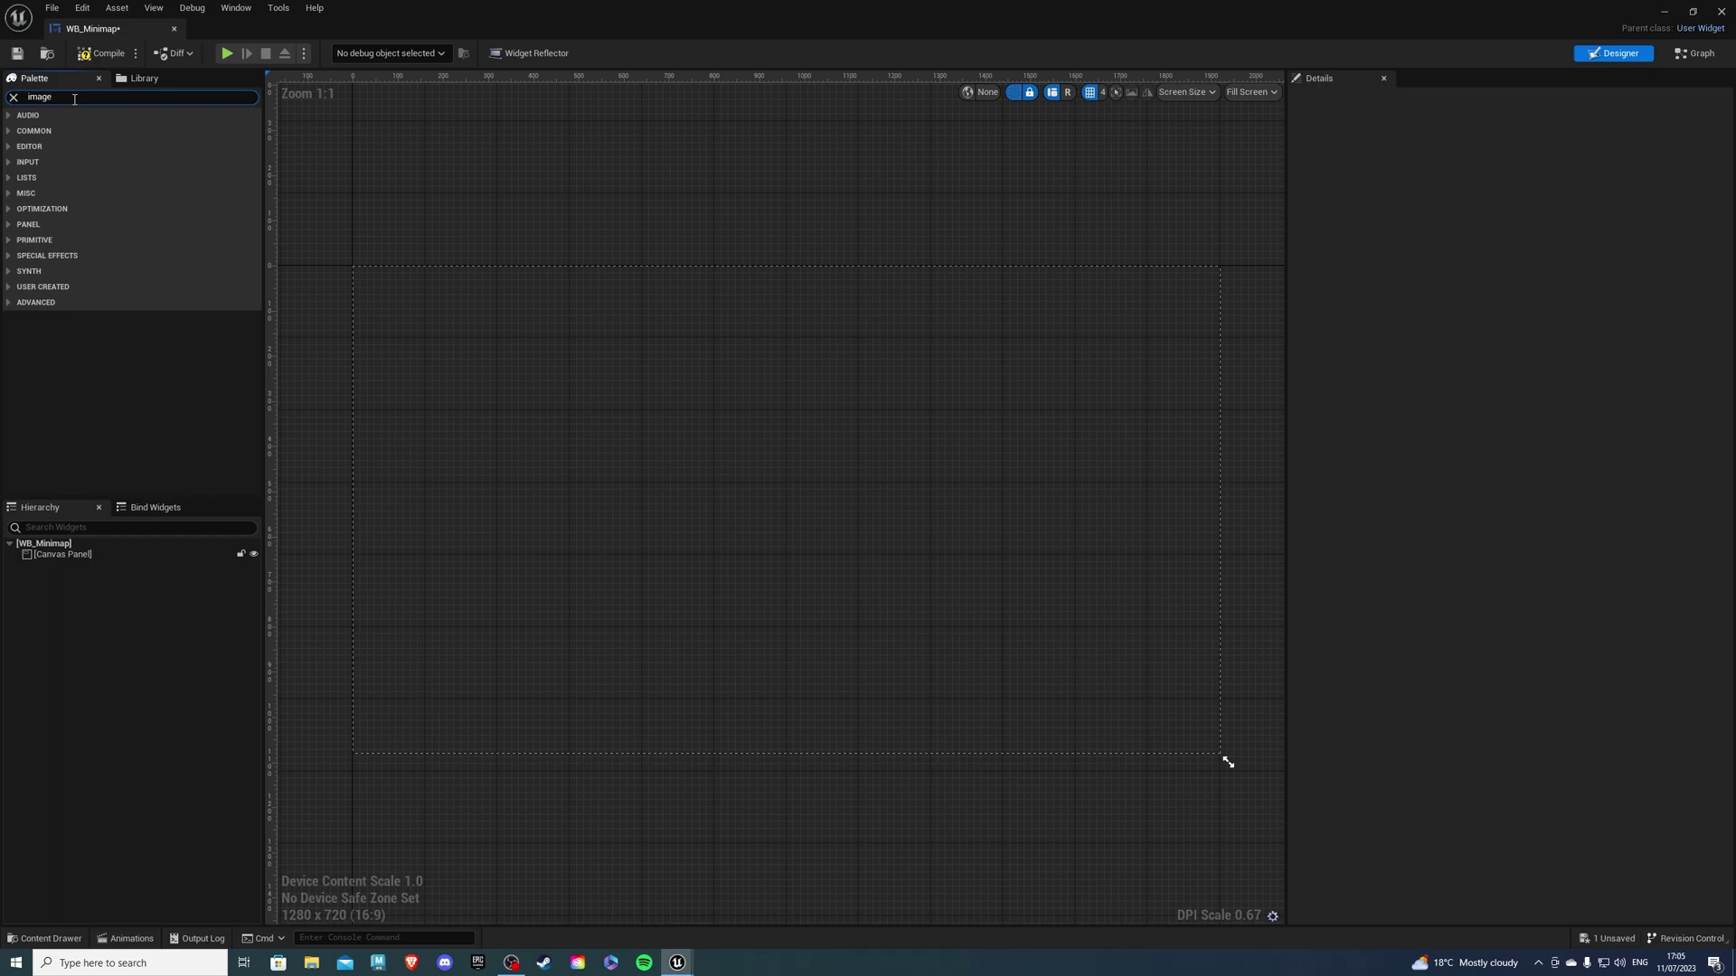
left_click_drag(54, 130, 79, 566)
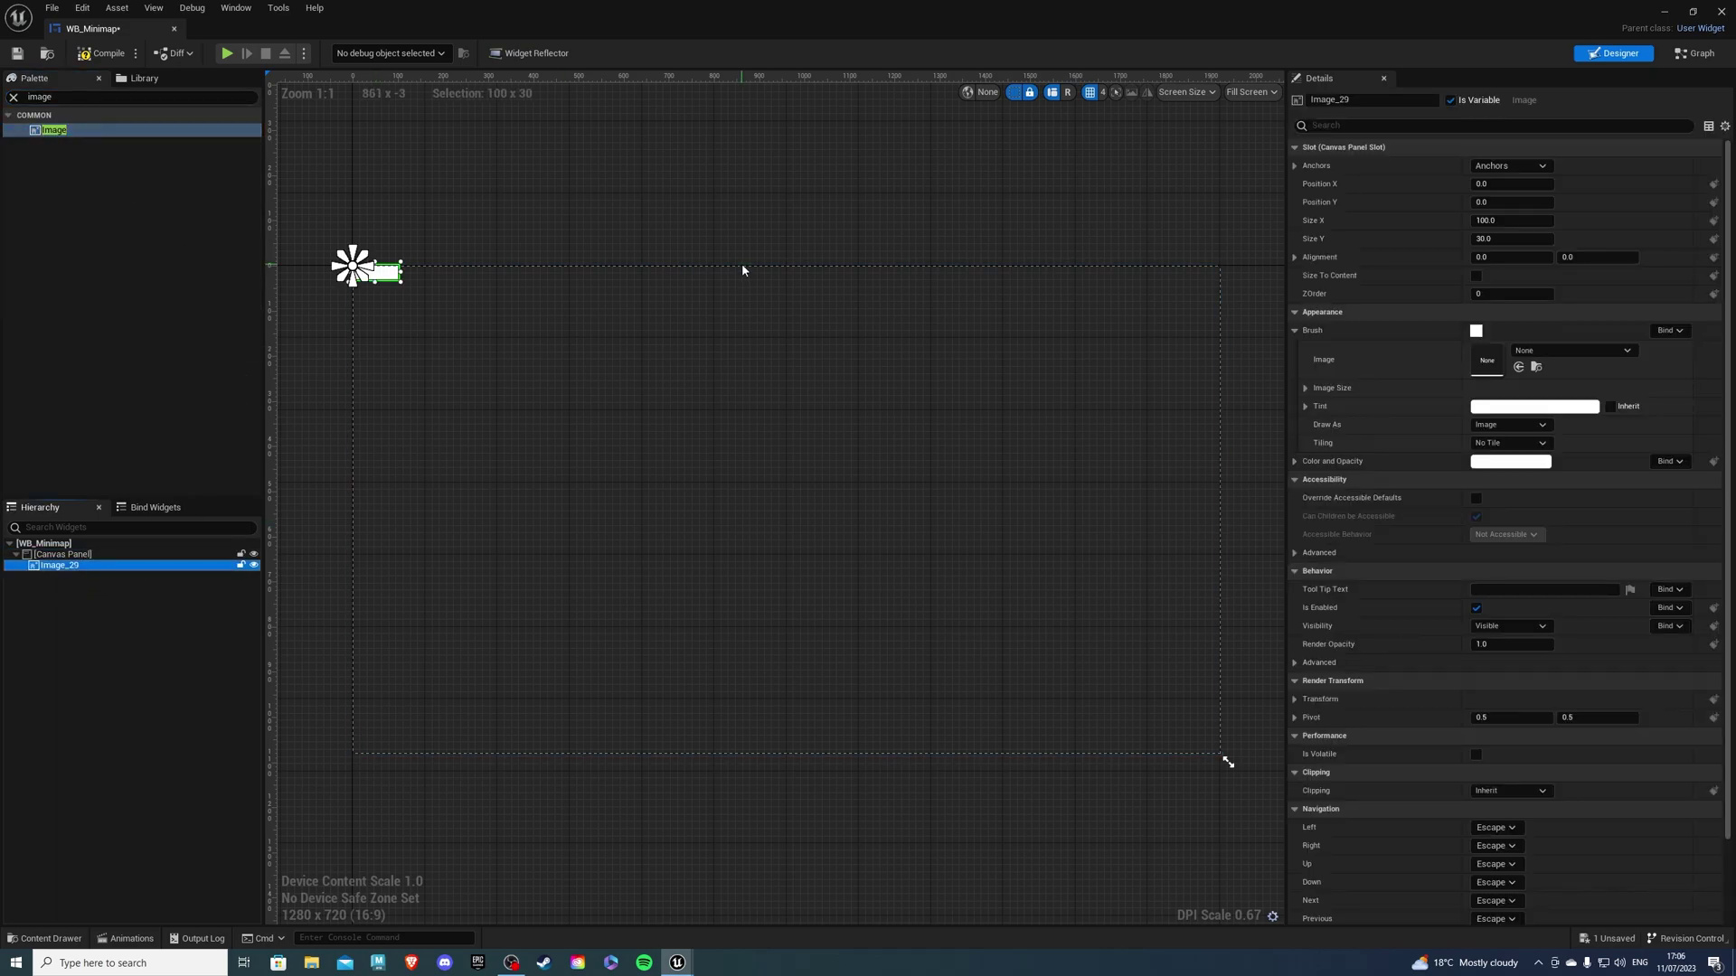
- Move the Image to the canvas's upper right and apply the top-right anchor preset
left_click_drag(977, 384, 1132, 316)
right_click_drag(1150, 365, 921, 410)
scroll(920, 411, "up", 1)
scroll(921, 410, "up", 1)
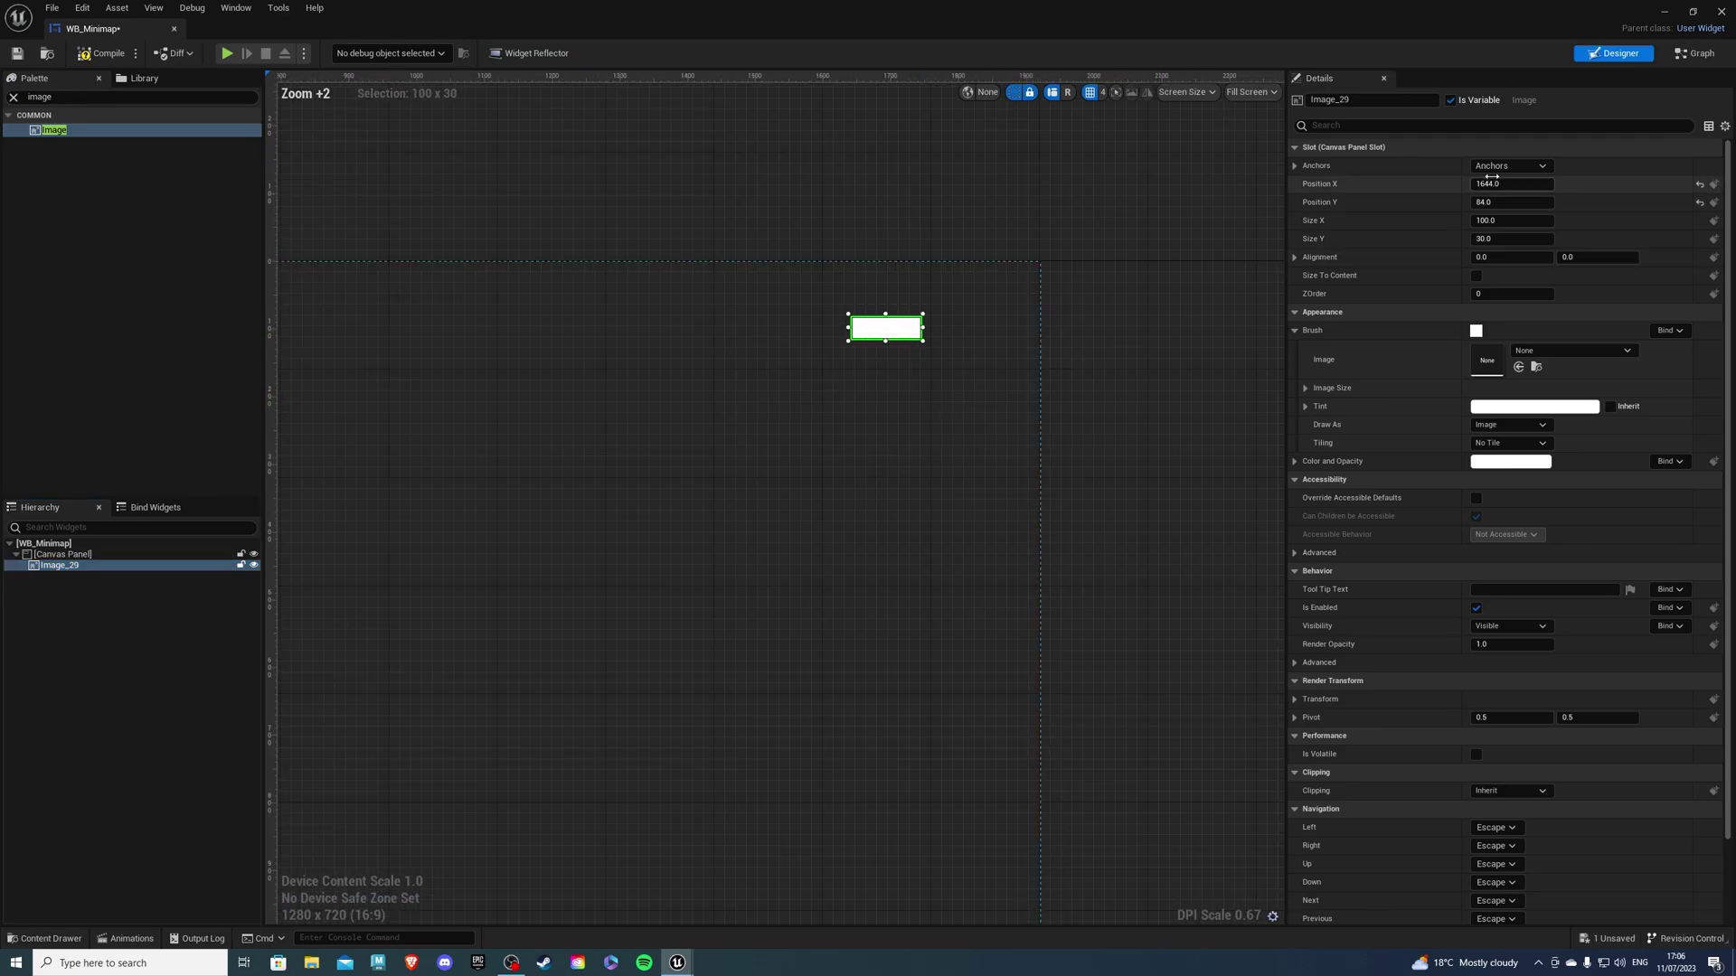
left_click(1509, 165)
left_click(1590, 206)
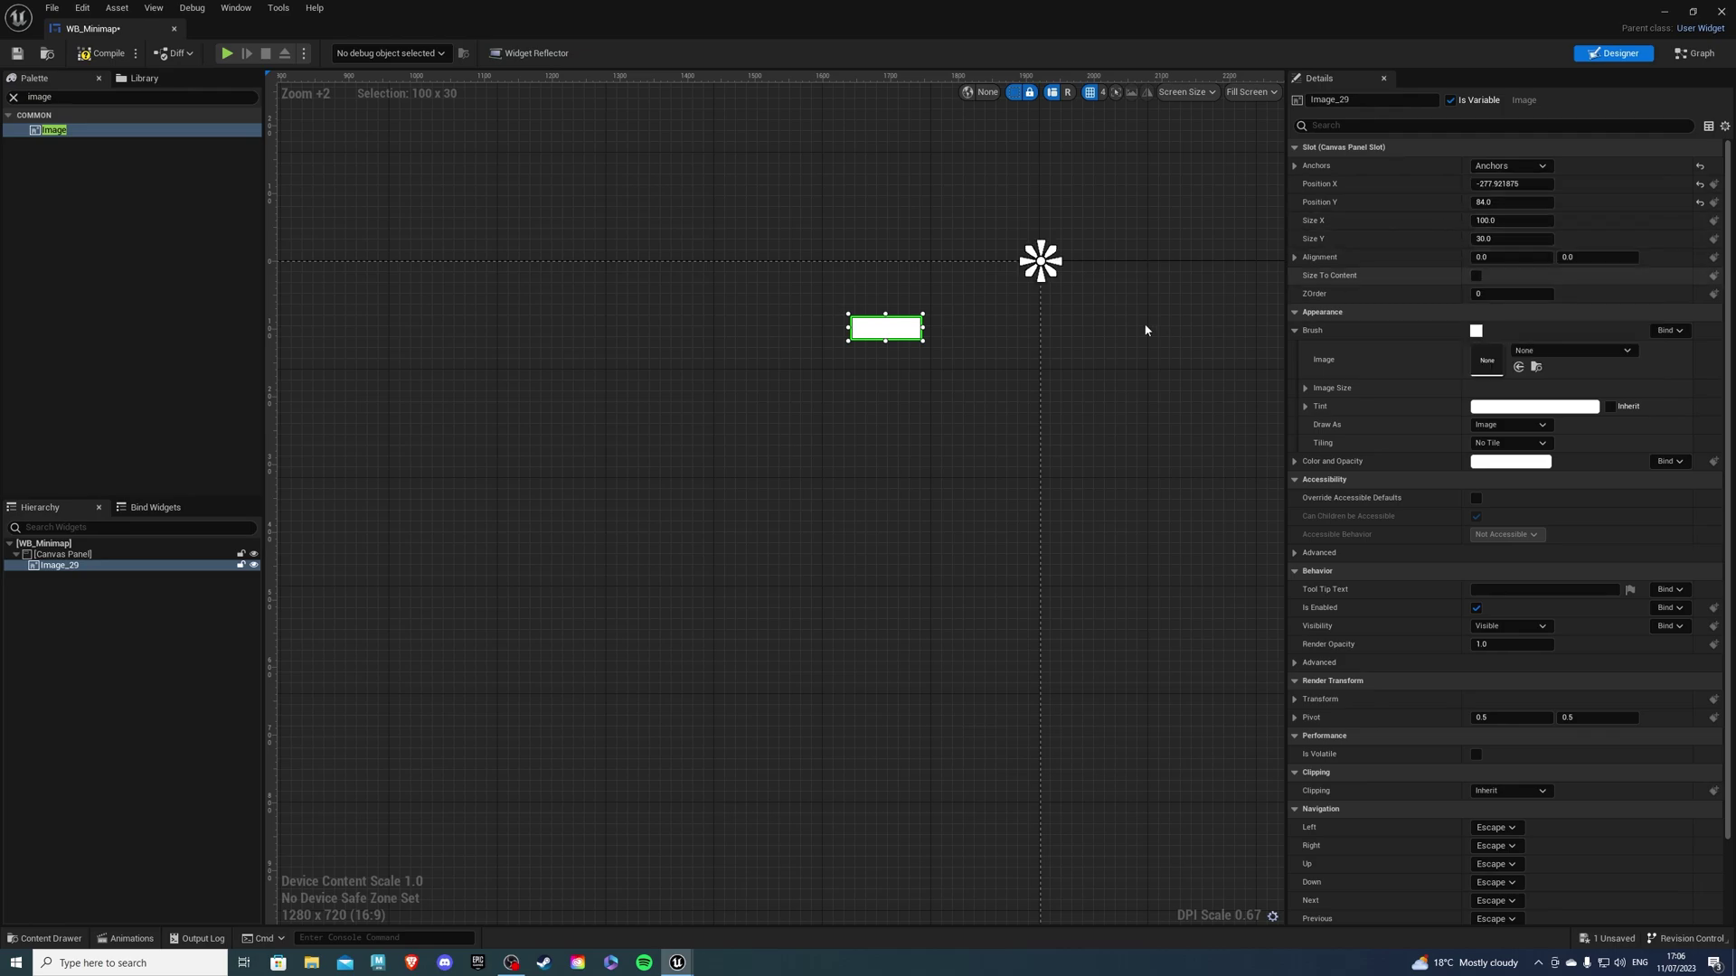
- Set the Image's Size X and Size Y to 200 and nudge it toward the corner
left_click(1516, 222)
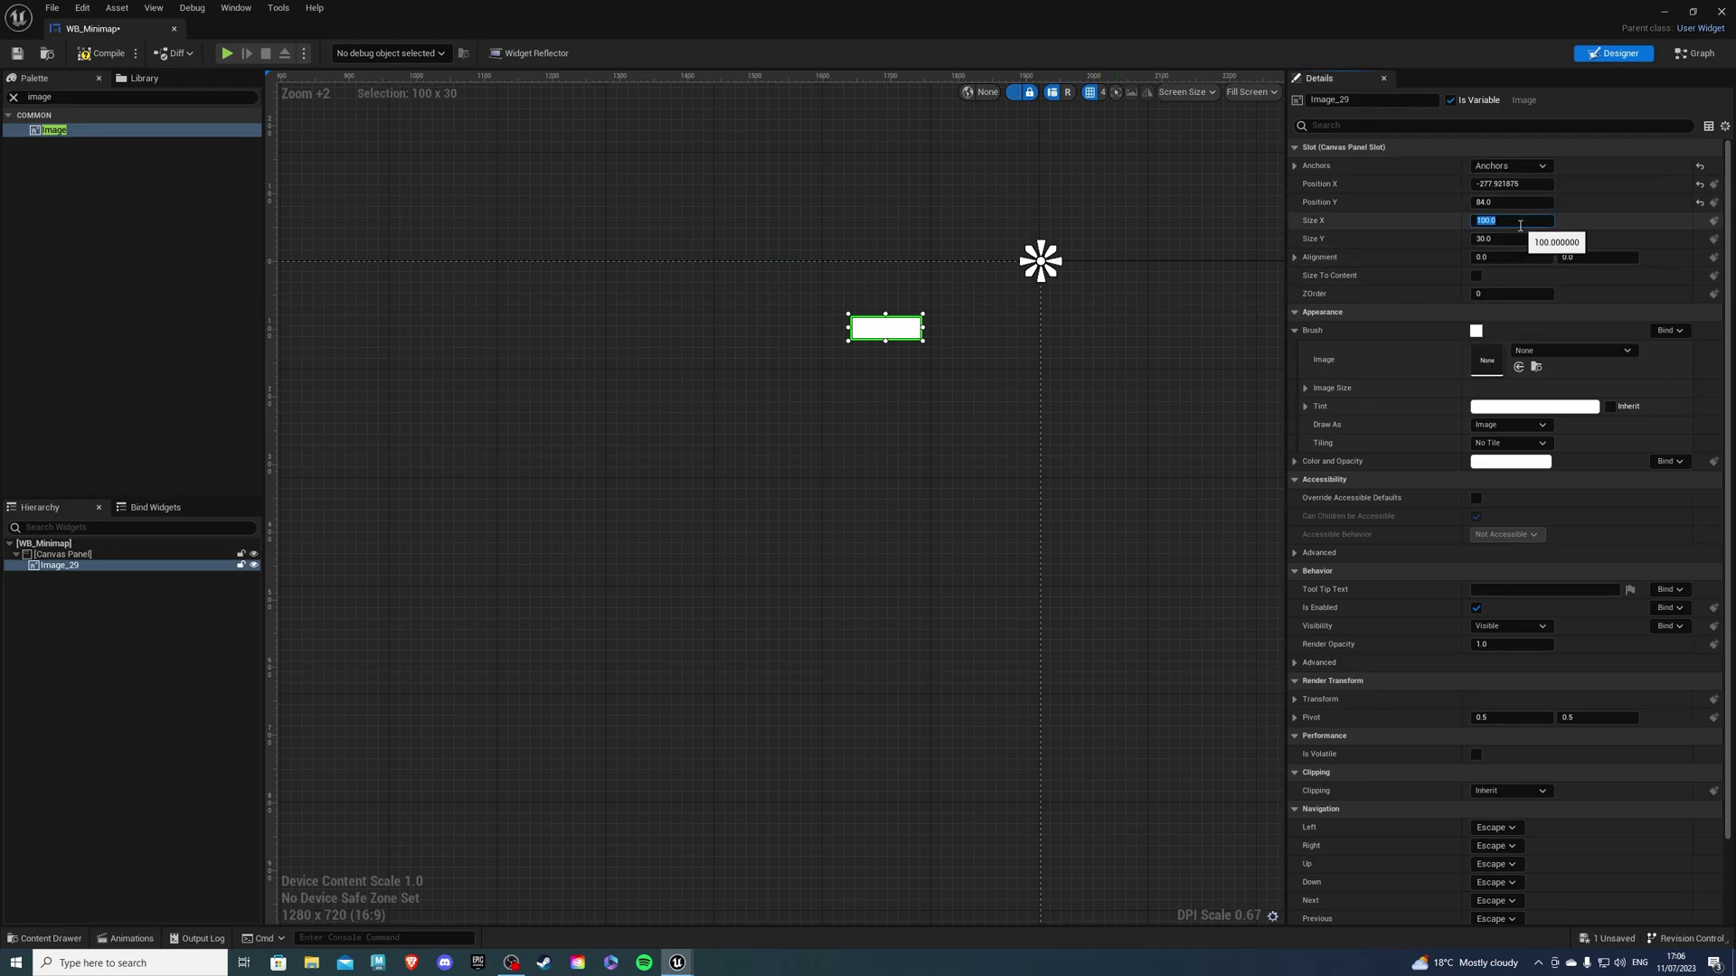
type("200")
key("Return")
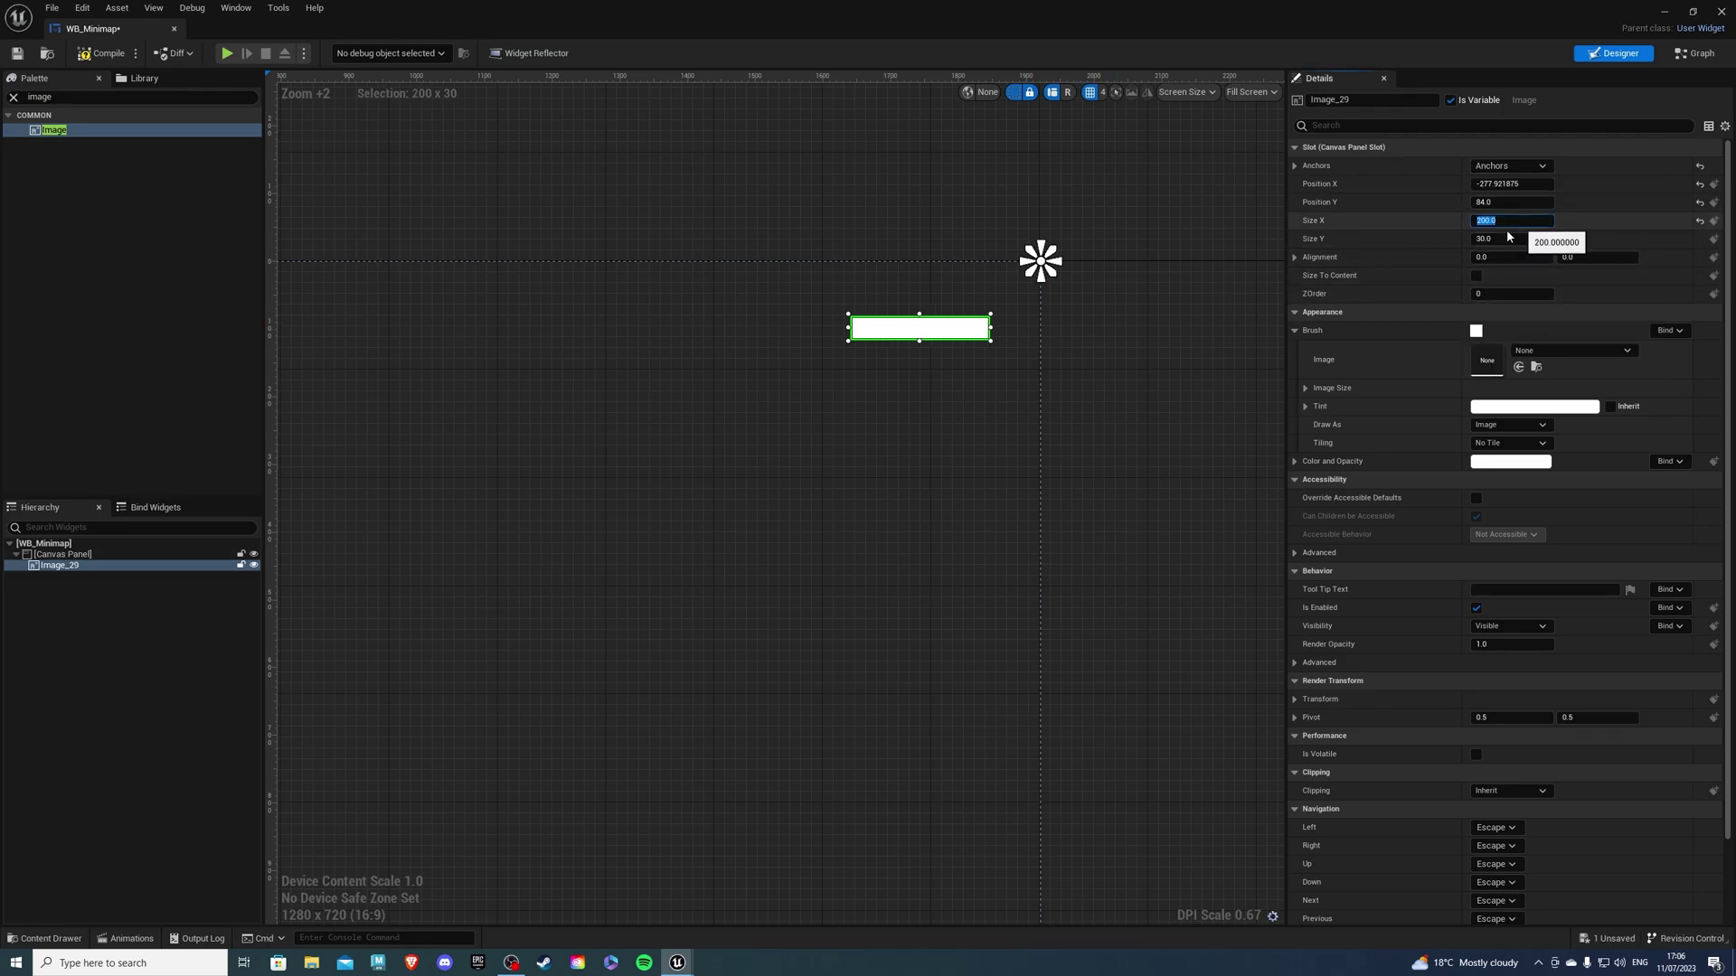
left_click(1506, 239)
type("200")
key("Return")
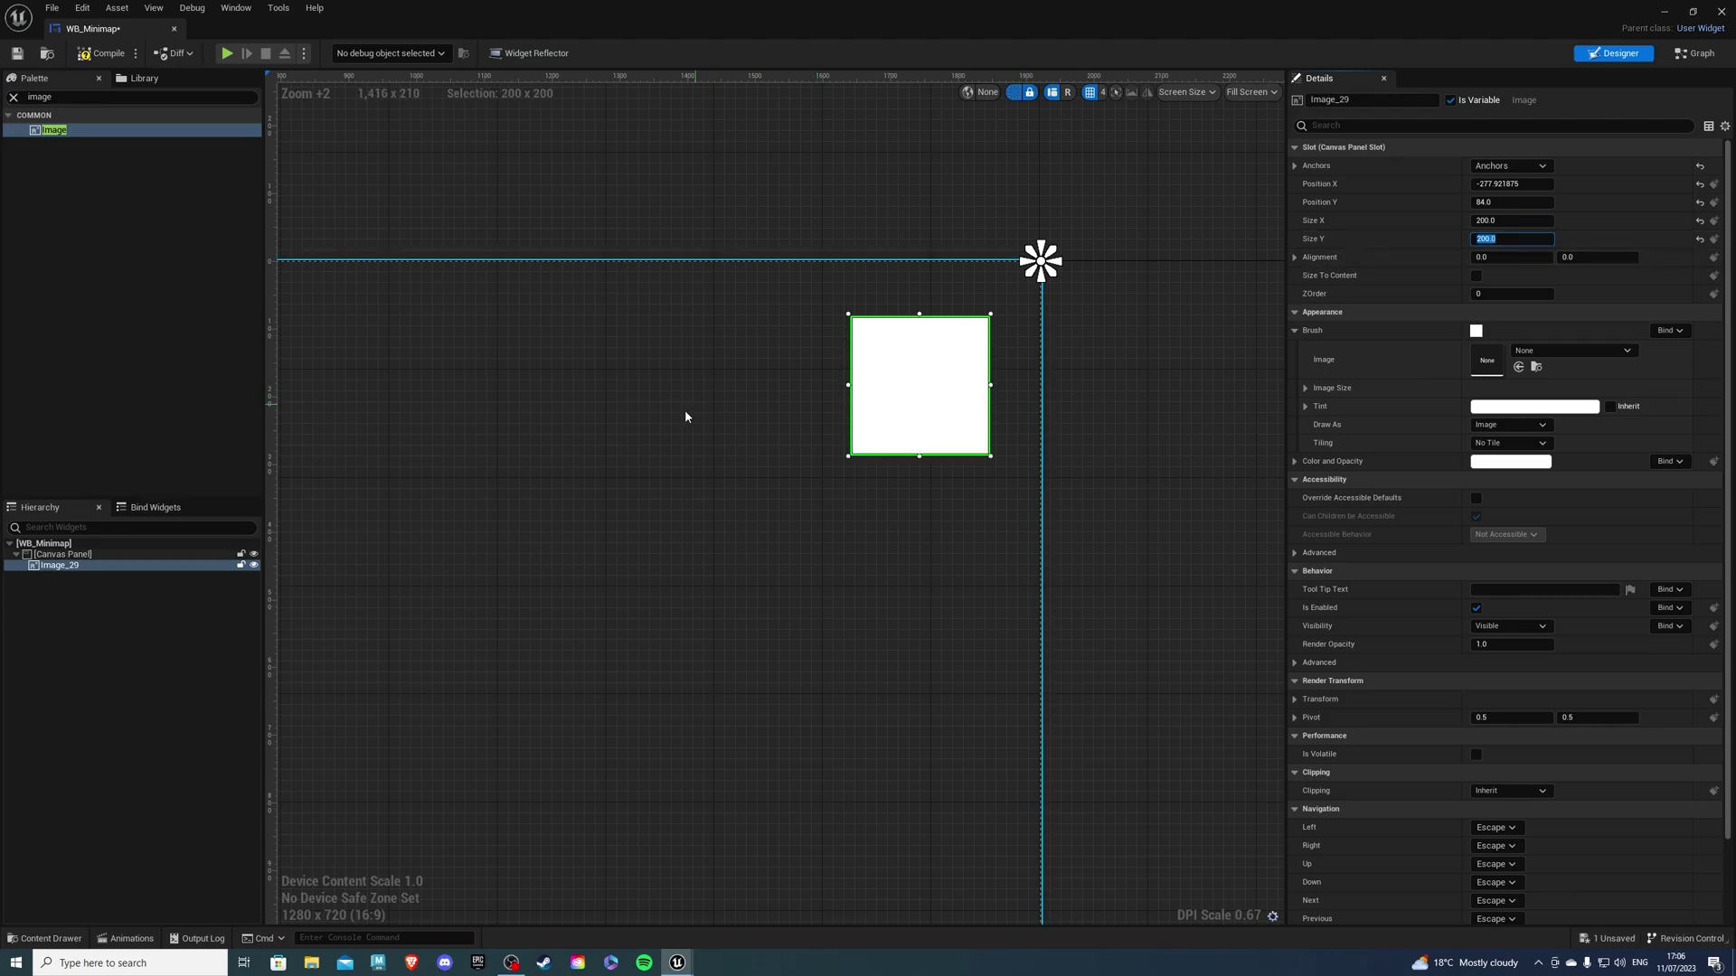
scroll(685, 417, "down", 3)
left_click_drag(1056, 362, 1070, 354)
scroll(1174, 364, "up", 2)
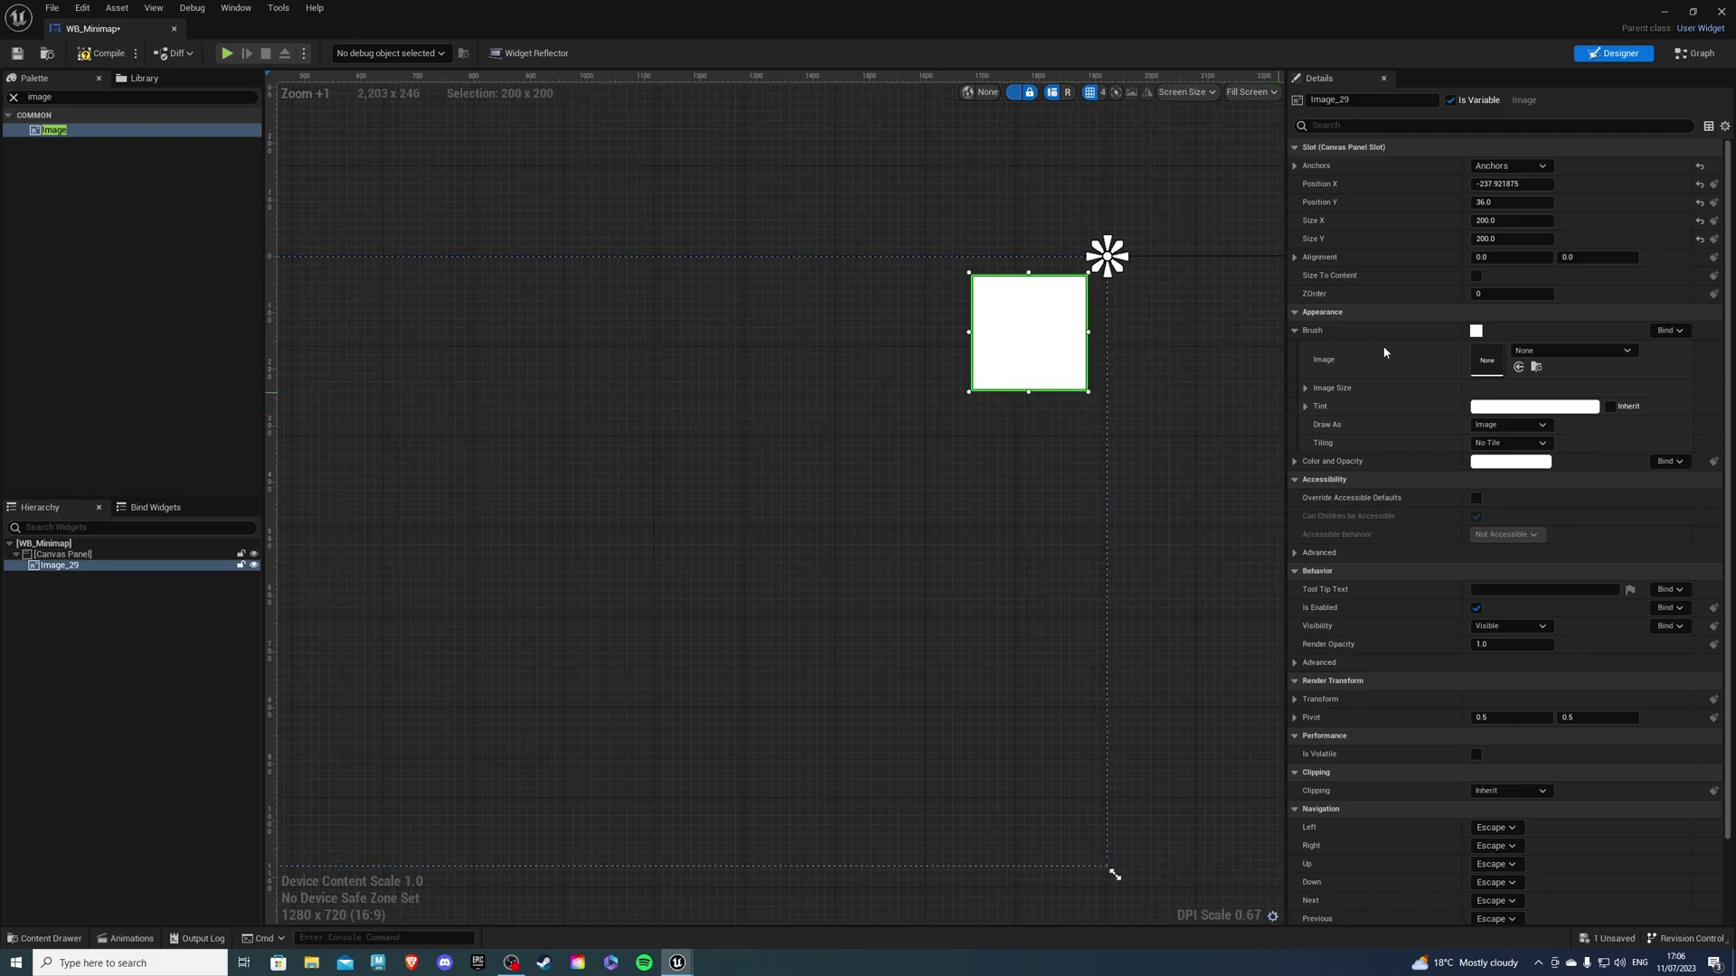
- Expand the Image's Brush settings and open the Image asset picker, filtering by 'mini'
left_click(1354, 334)
left_click(1296, 332)
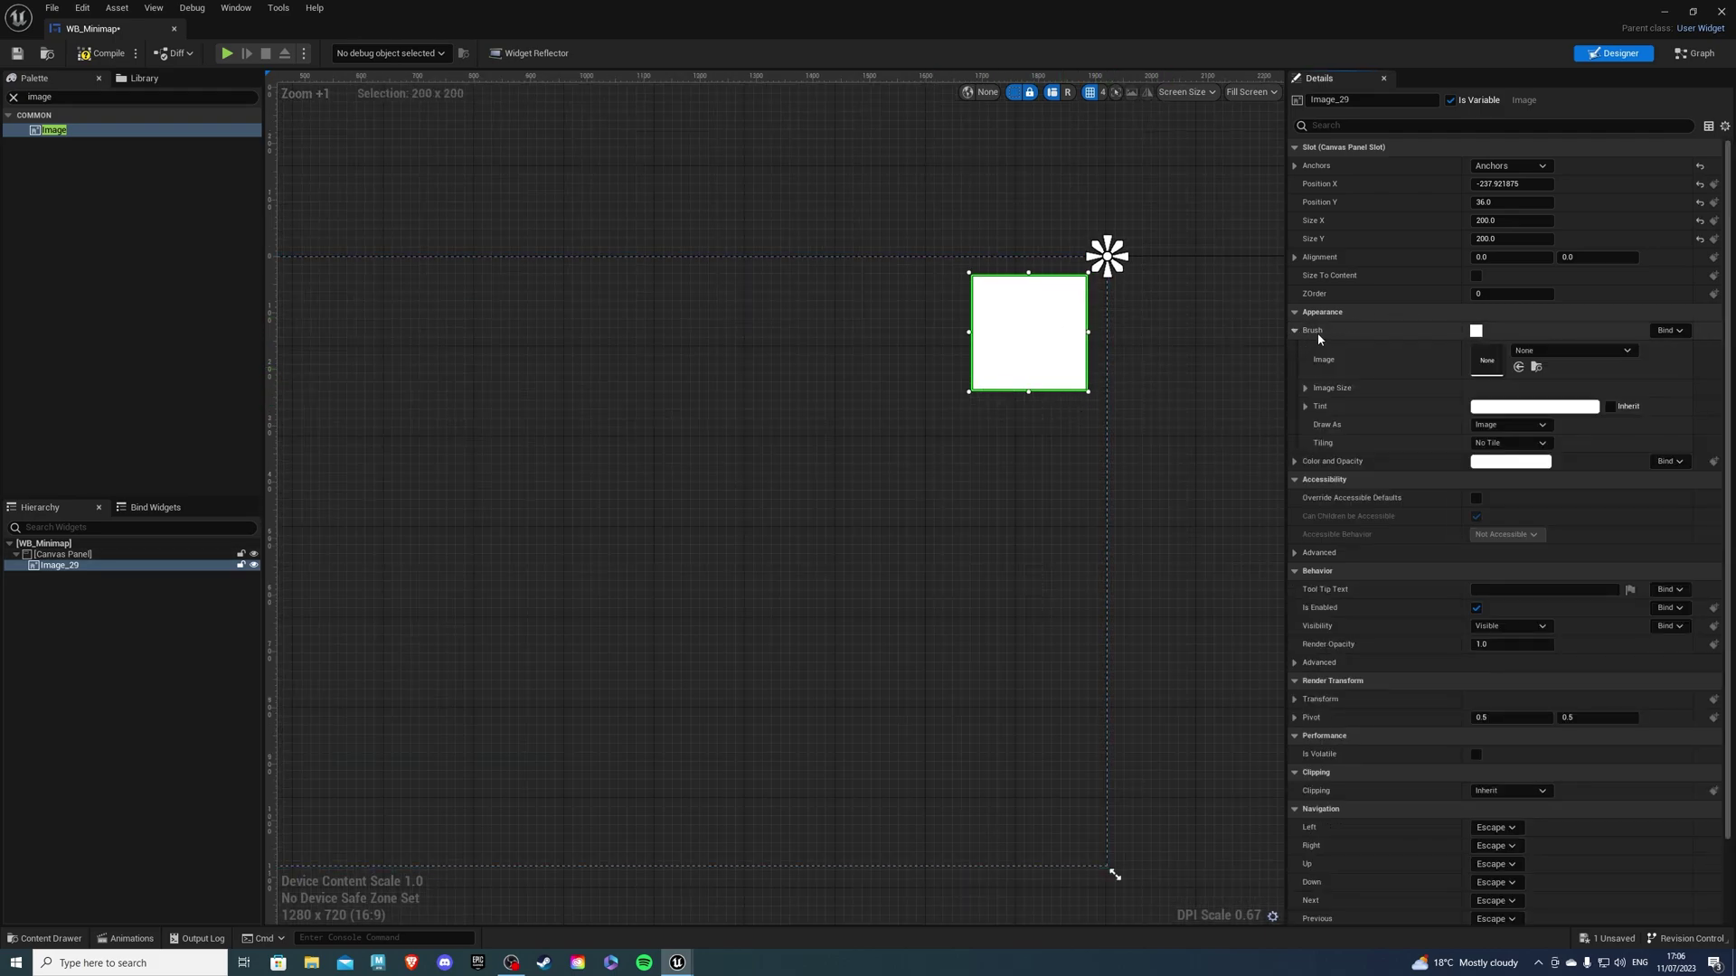
left_click(1298, 332)
left_click(1296, 332)
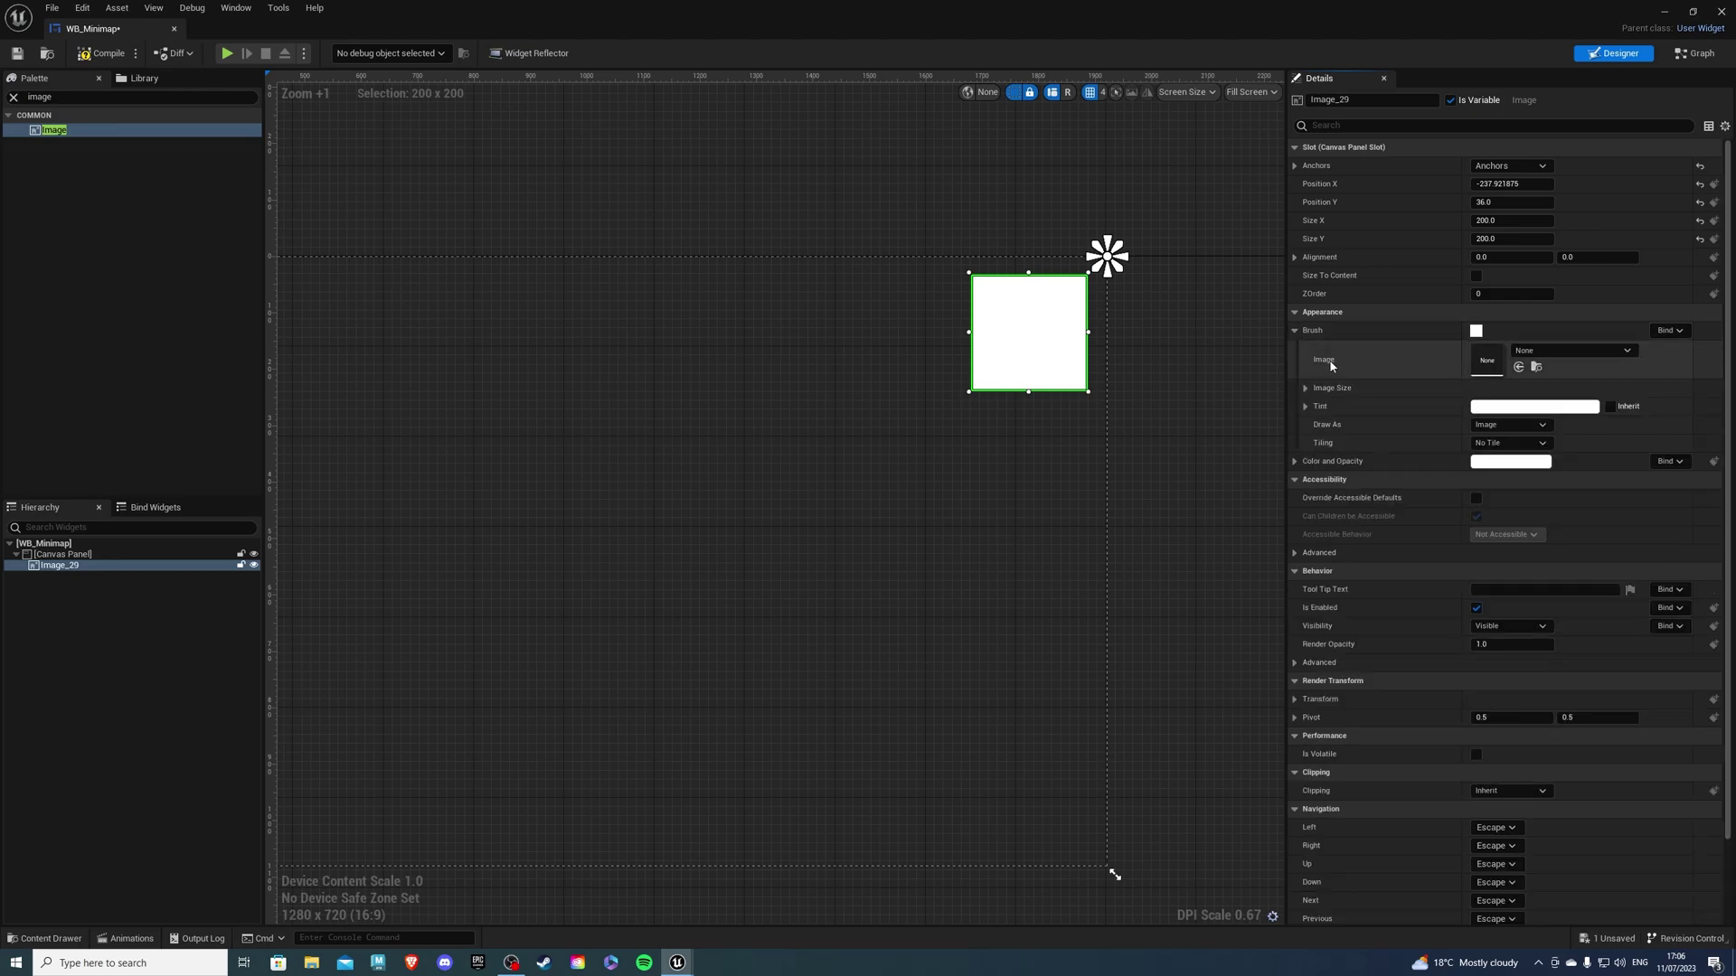
left_click(1562, 351)
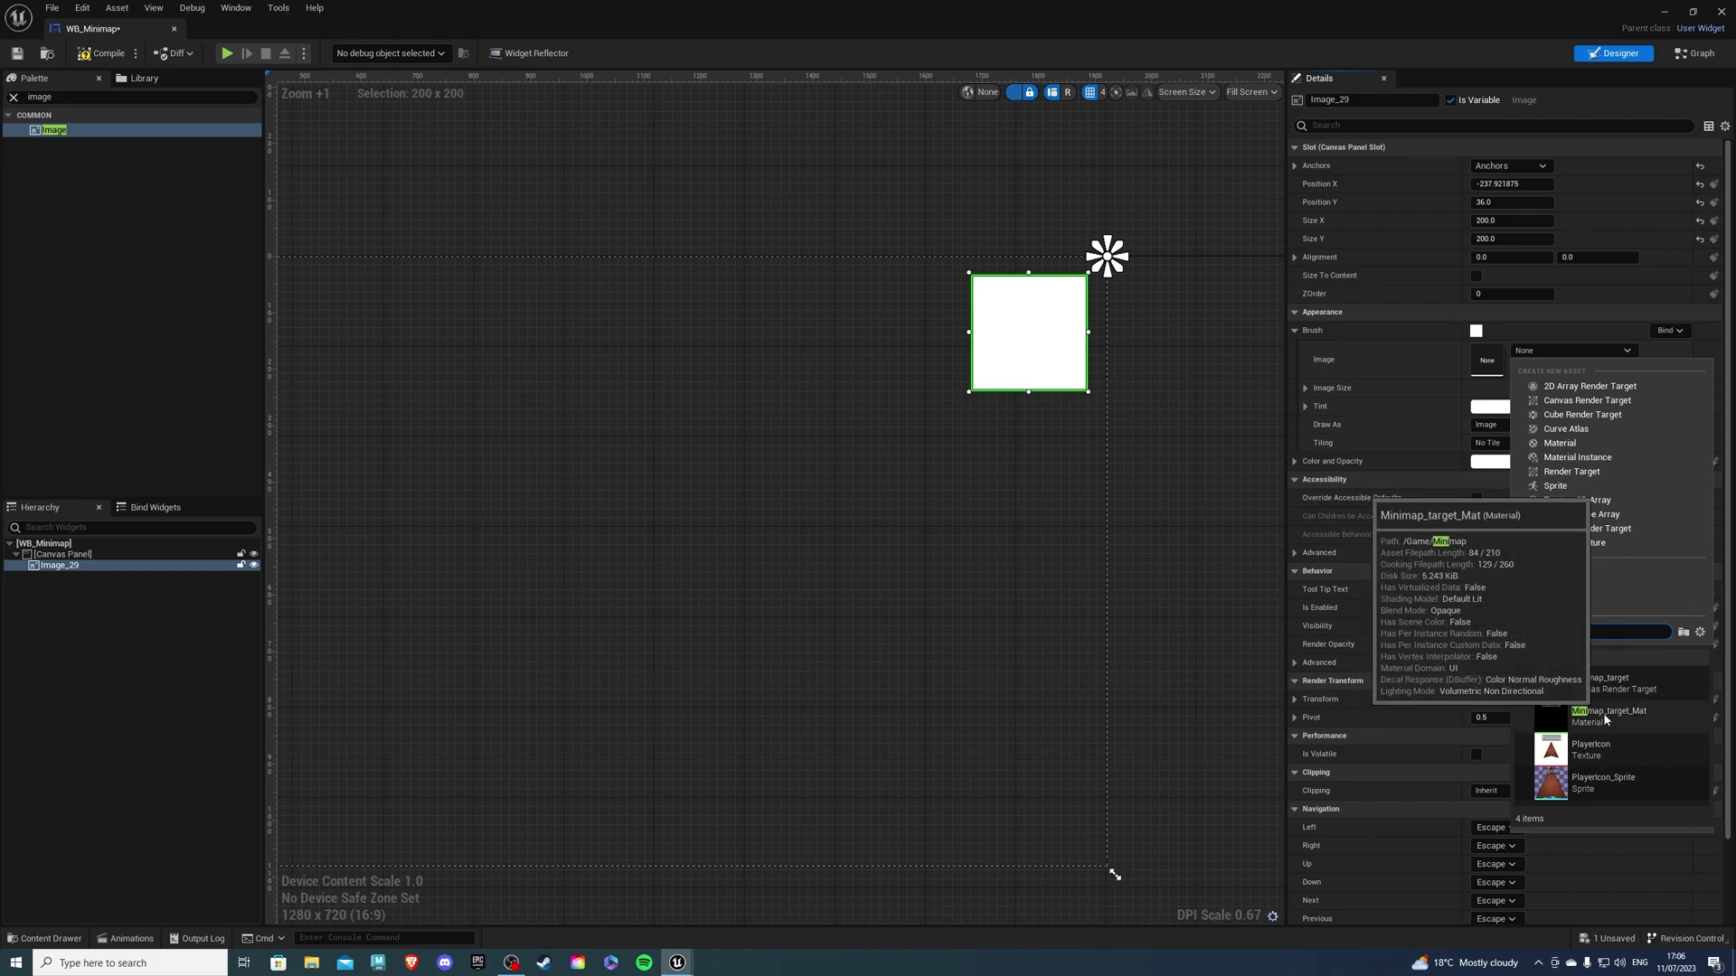
- Assign Minimap_target_Mat as the Image brush, turning the square black
left_click(1553, 718)
scroll(832, 574, "down", 2)
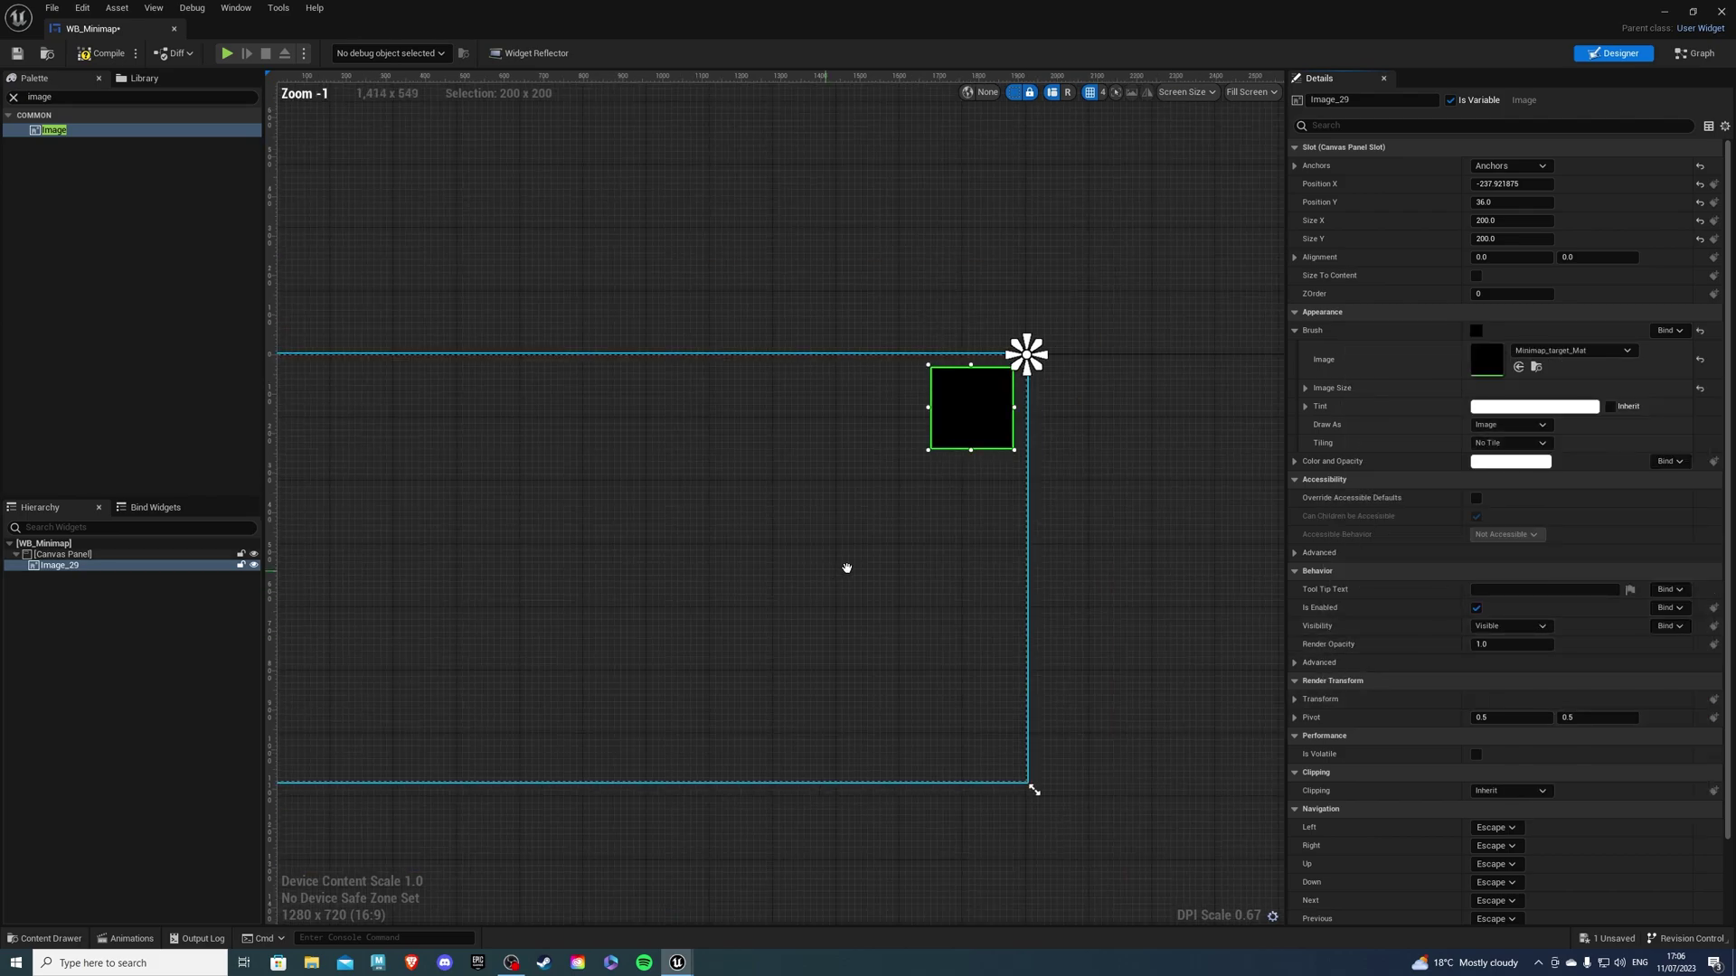
right_click_drag(845, 571, 942, 535)
left_click(942, 529)
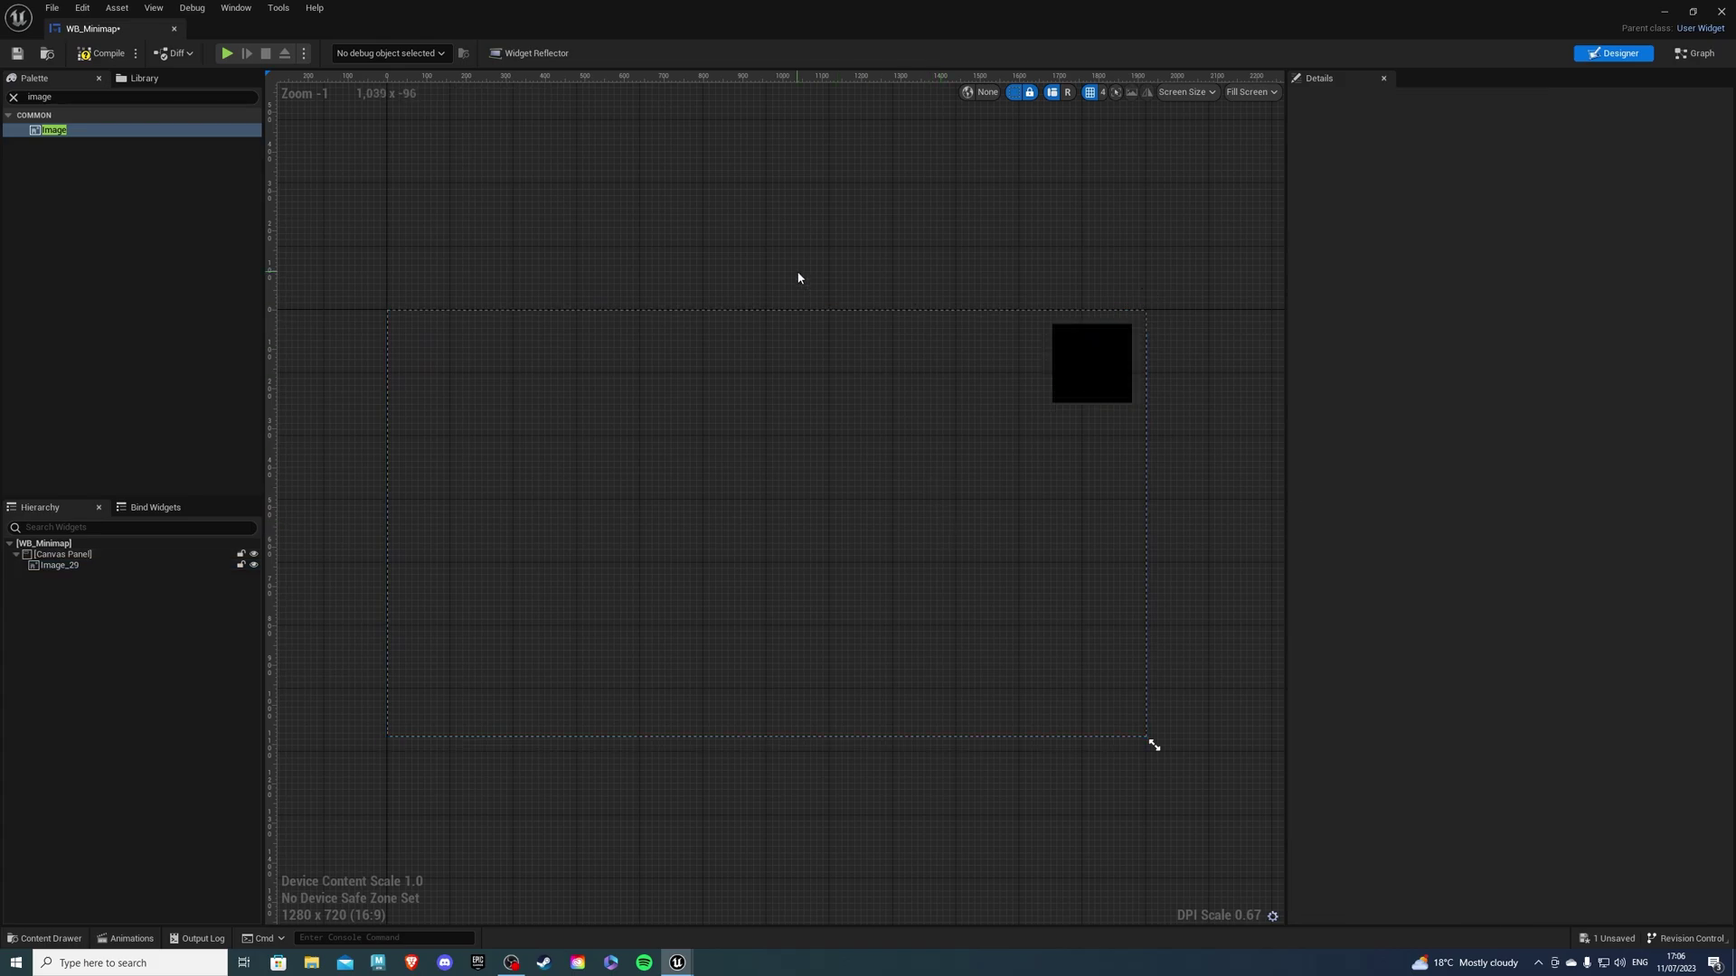
- Compile, save and close the WB_Minimap widget
left_click(87, 56)
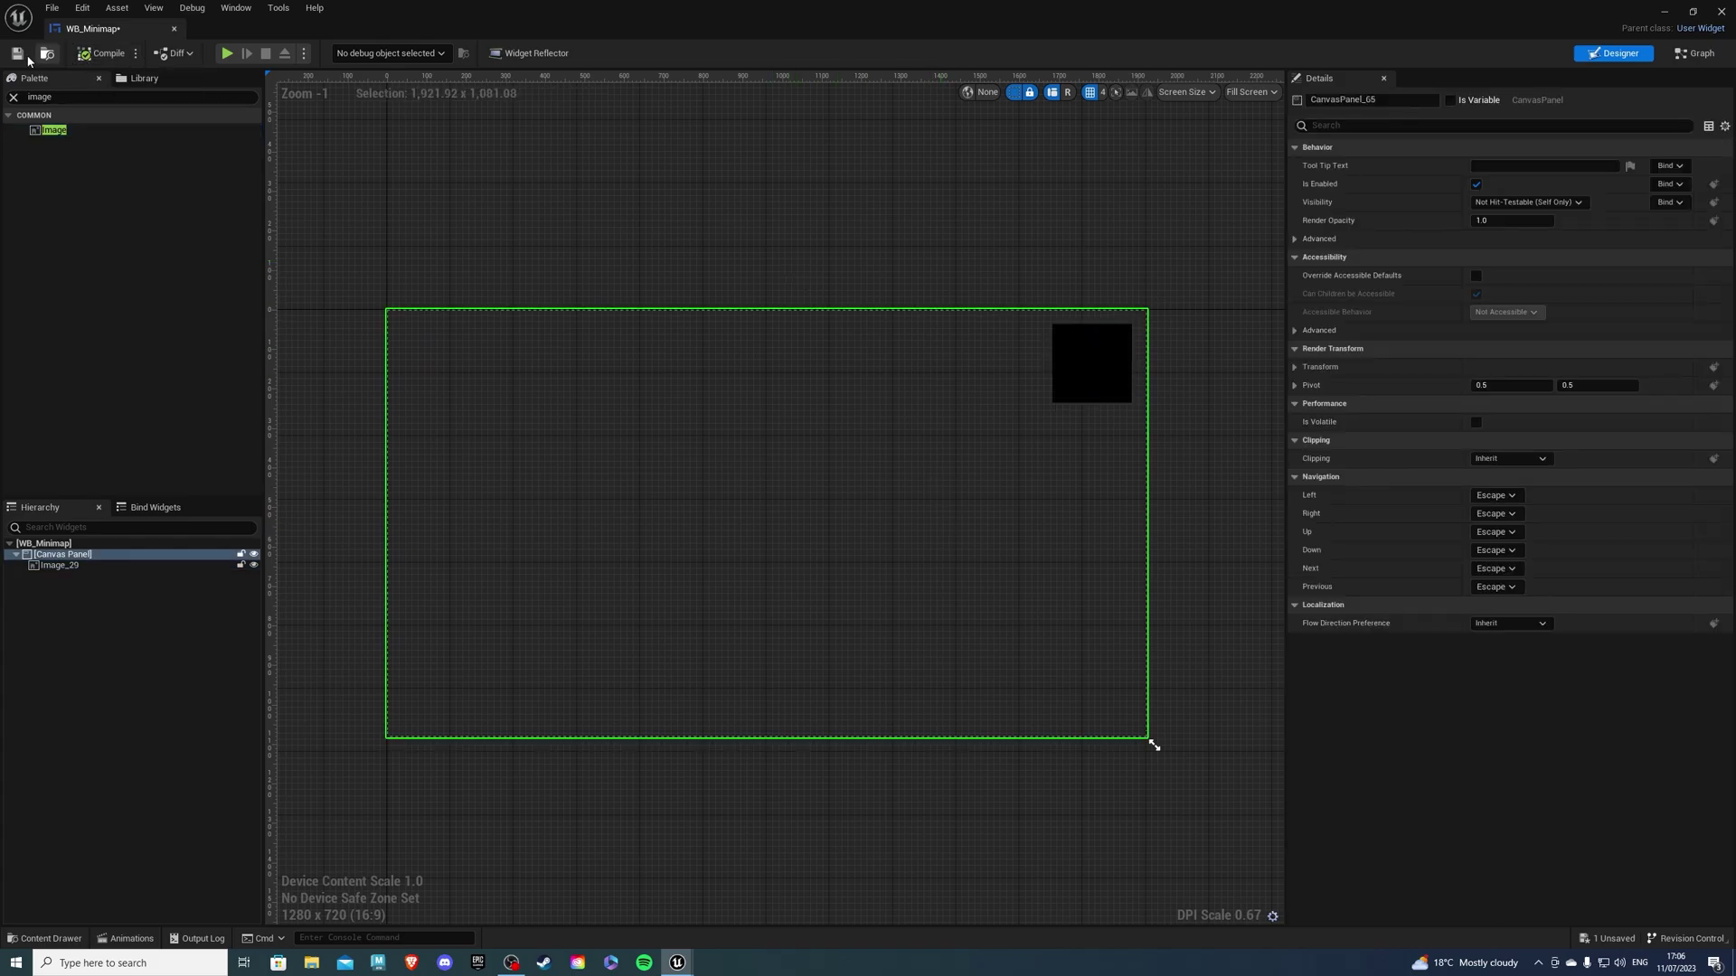
left_click(17, 53)
left_click(174, 29)
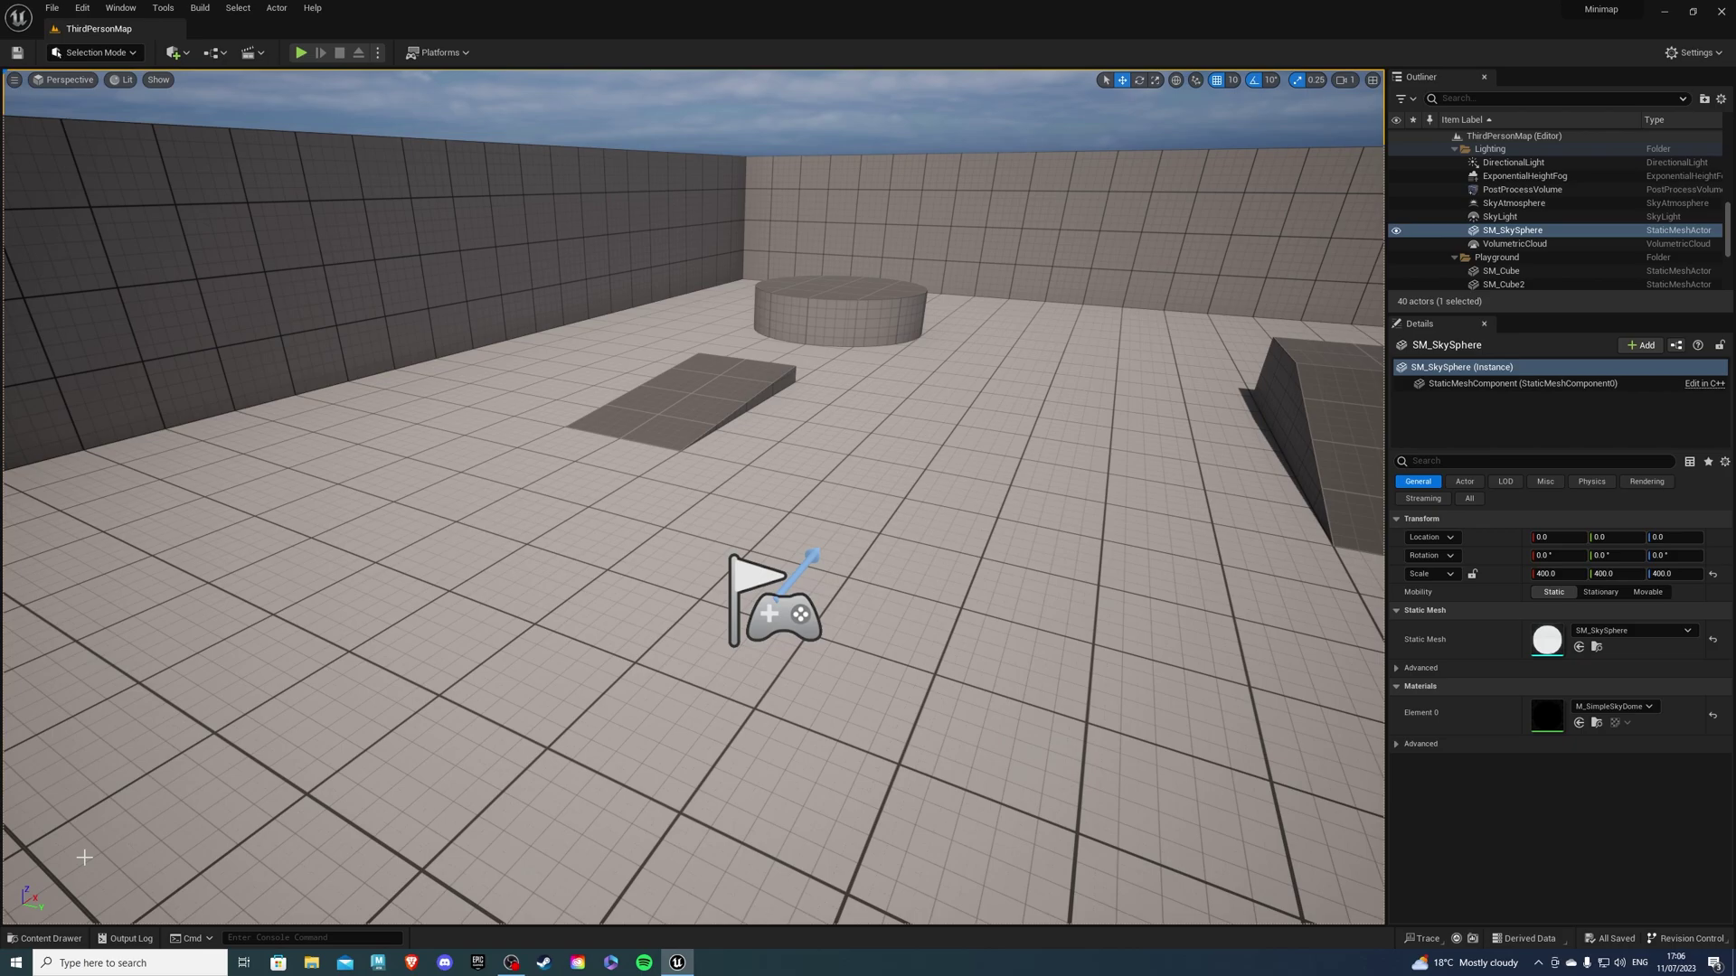
- Navigate the Content Drawer to Content > ThirdPerson > Blueprints
left_click(63, 940)
left_click(376, 767)
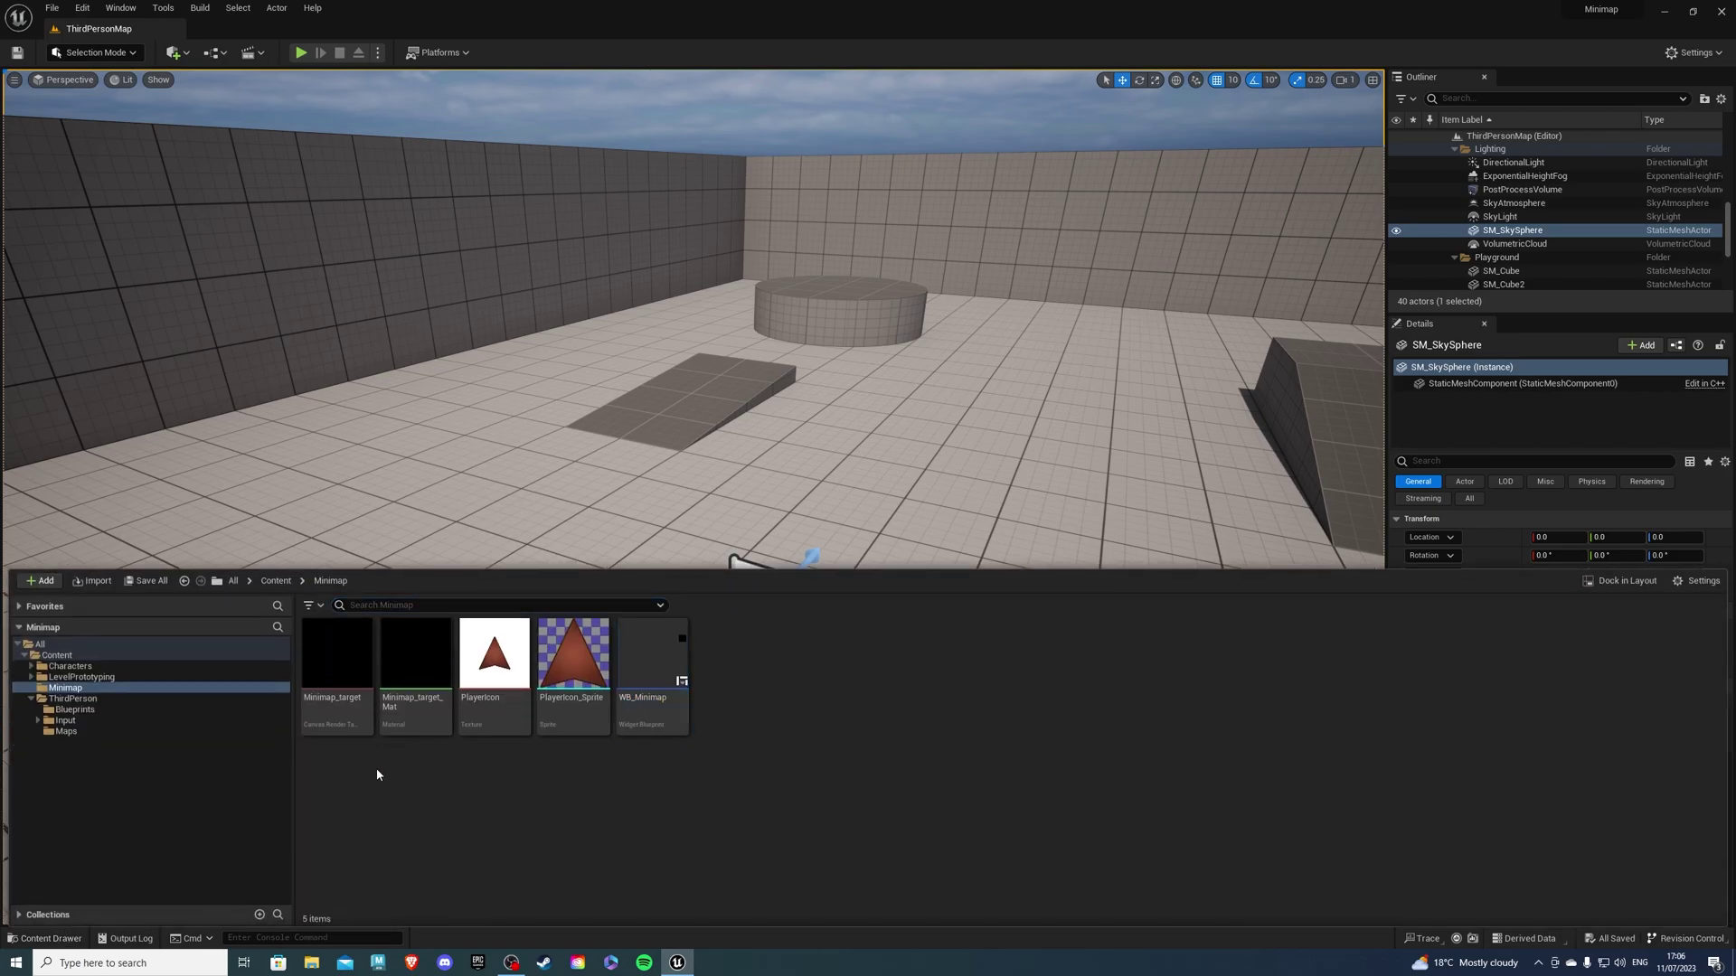
left_click(276, 581)
double_click(573, 651)
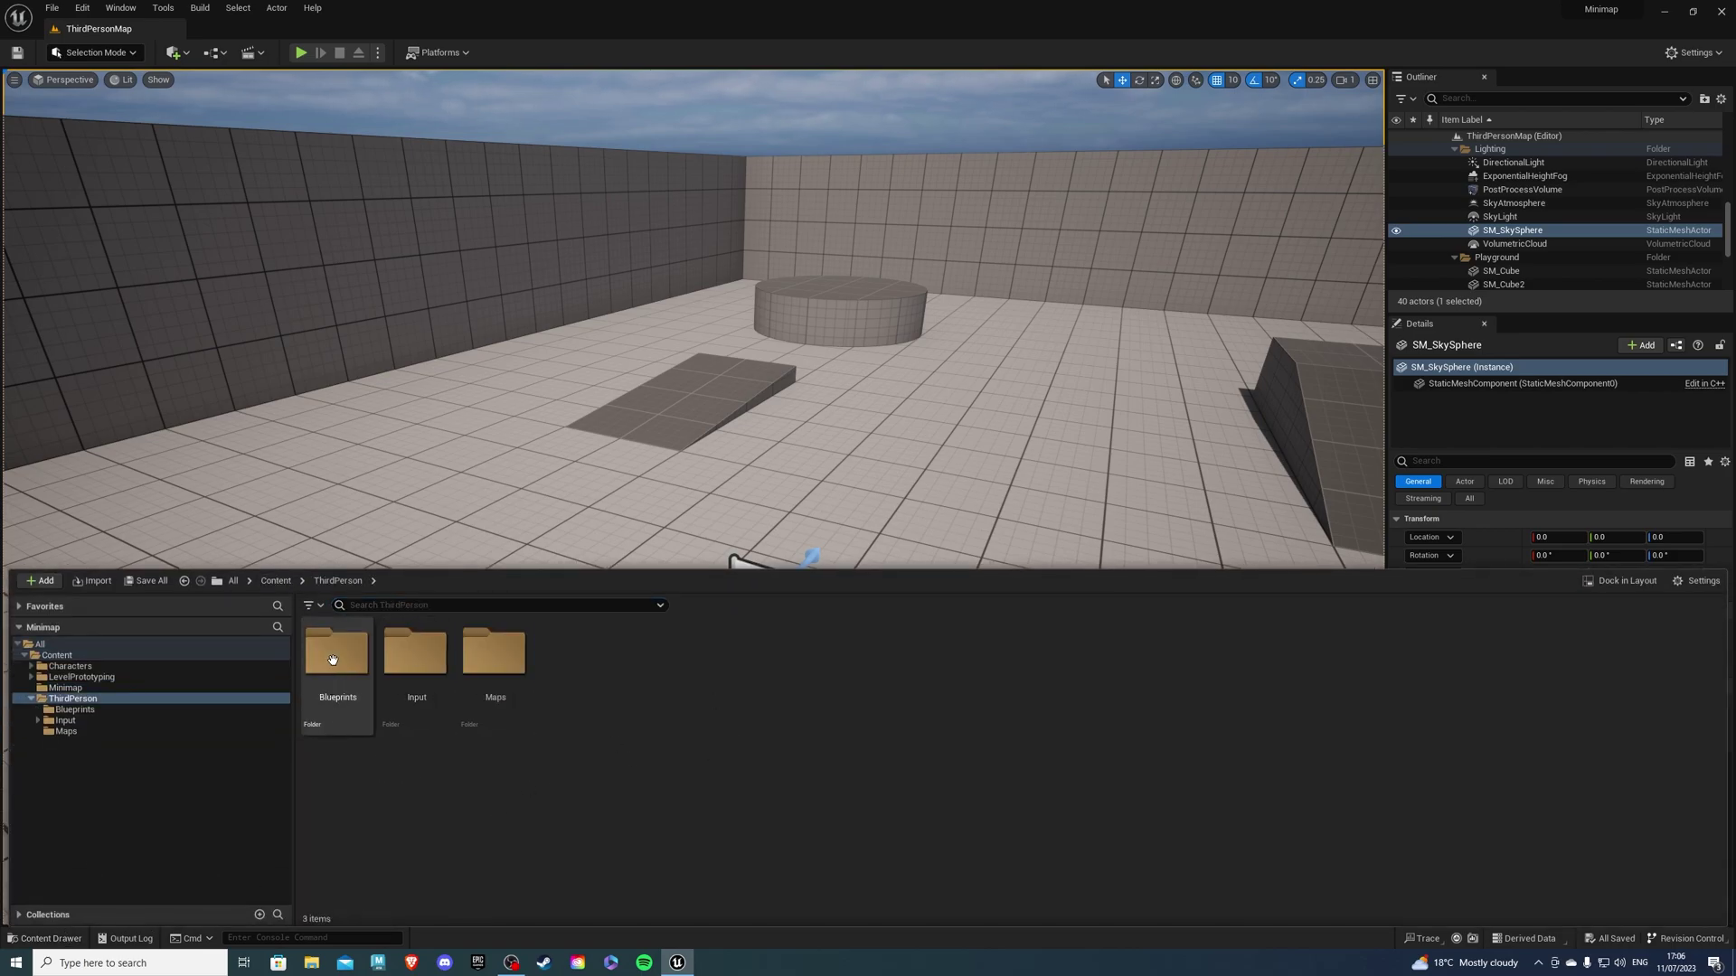
left_click(333, 660)
double_click(333, 660)
- Open BP_ThirdPersonCharacter and move Event BeginPlay left out of the Add Input Mapping group
double_click(335, 660)
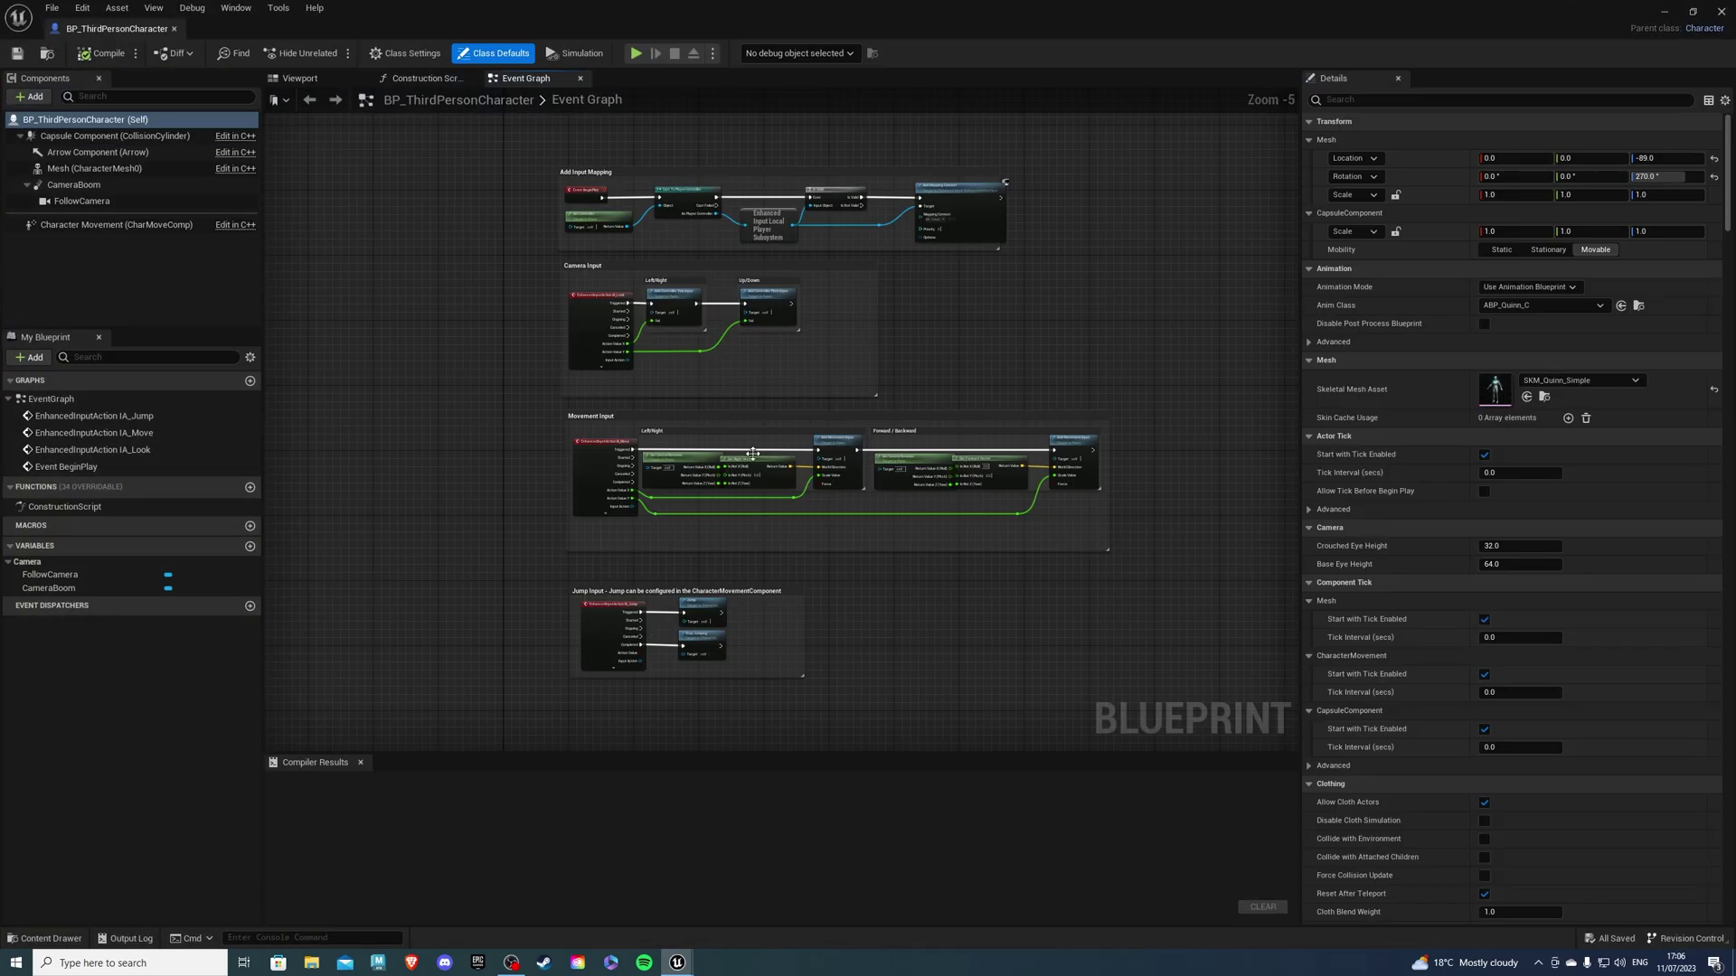
right_click_drag(622, 283, 670, 352)
scroll(761, 504, "up", 5)
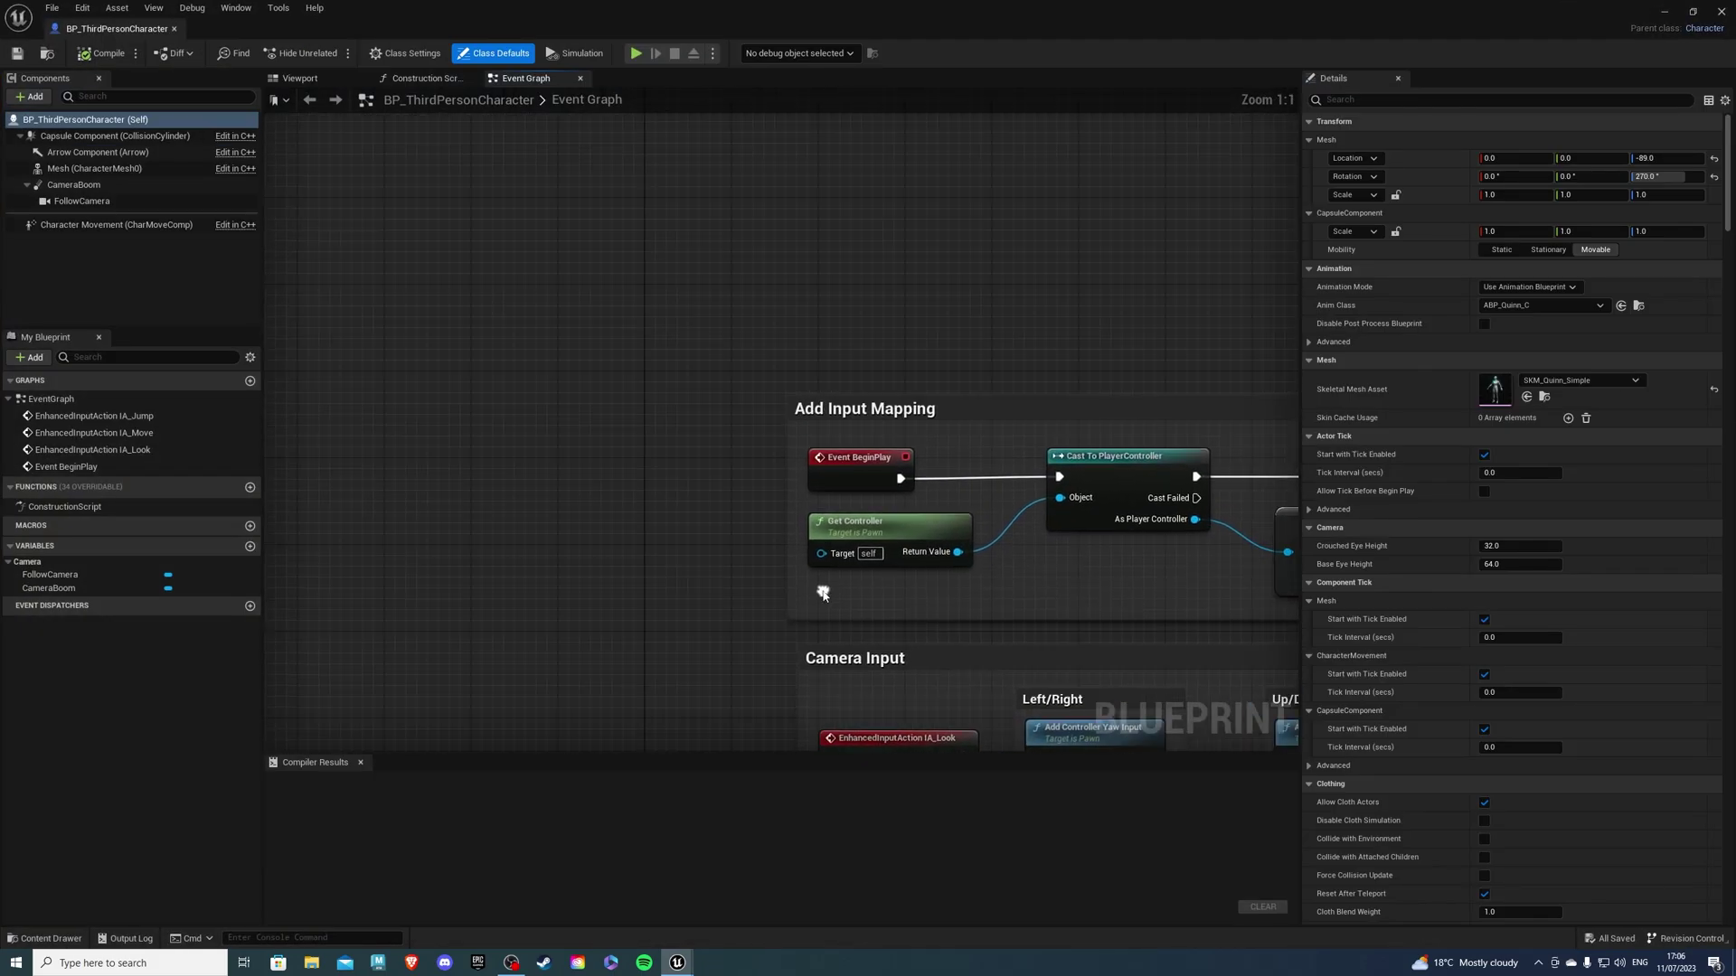
right_click_drag(741, 488, 821, 526)
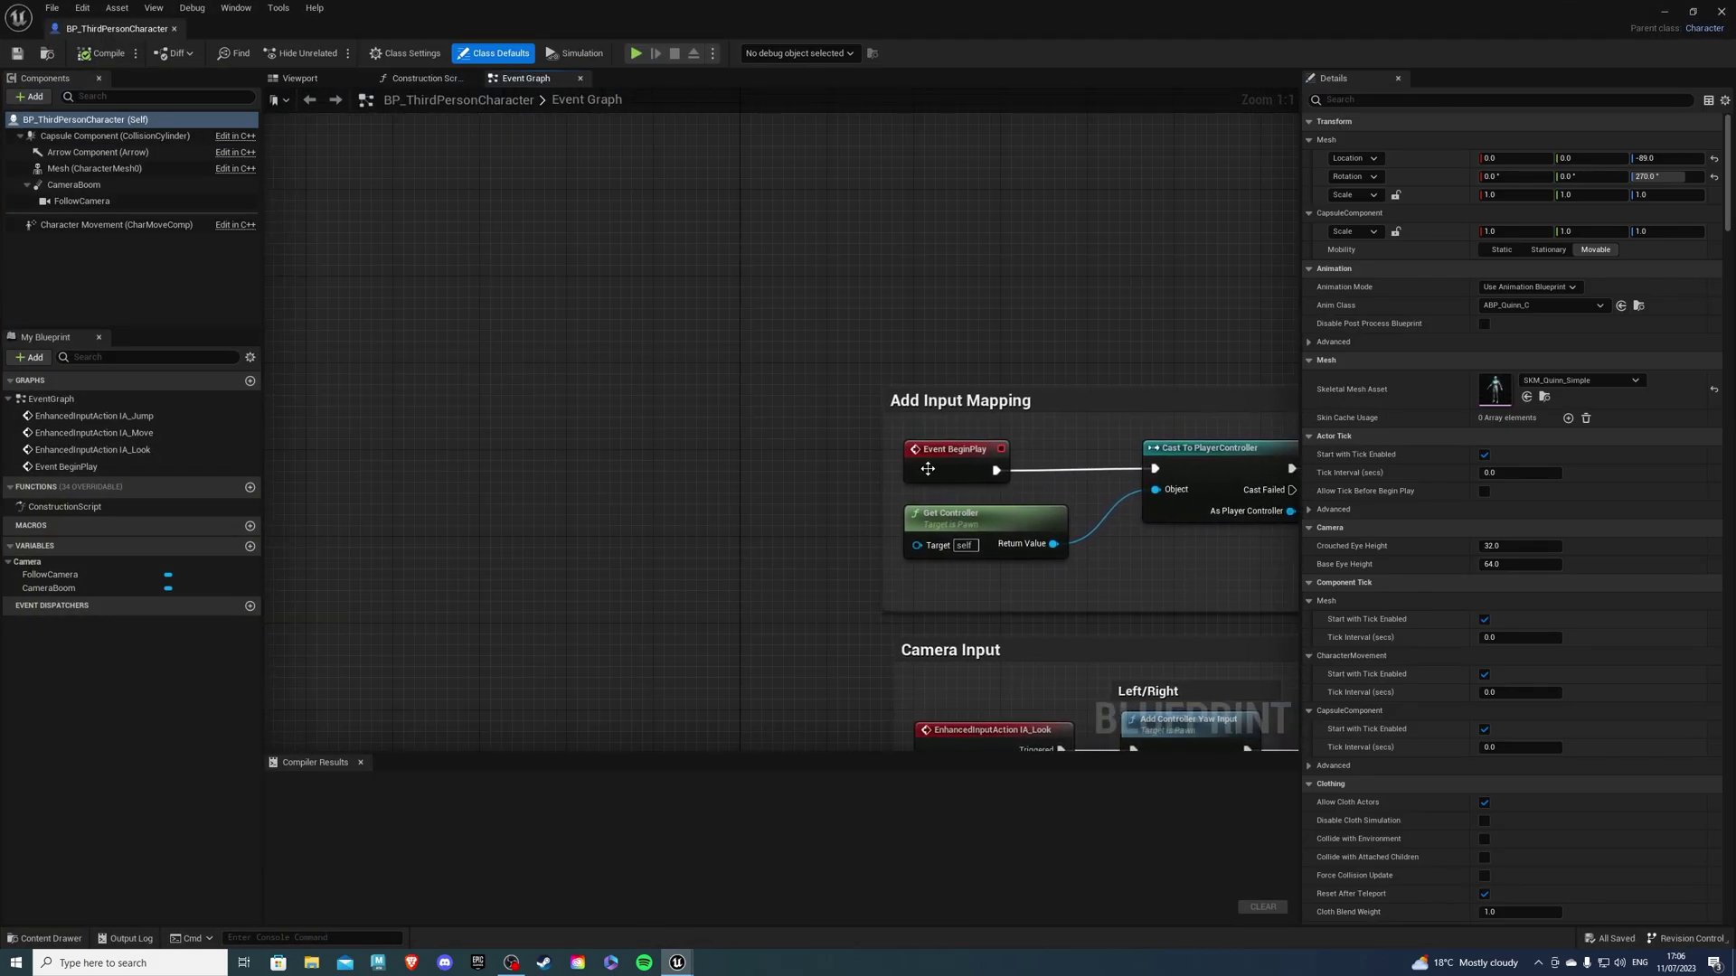
left_click_drag(940, 452, 559, 438)
left_click_drag(437, 455, 350, 458)
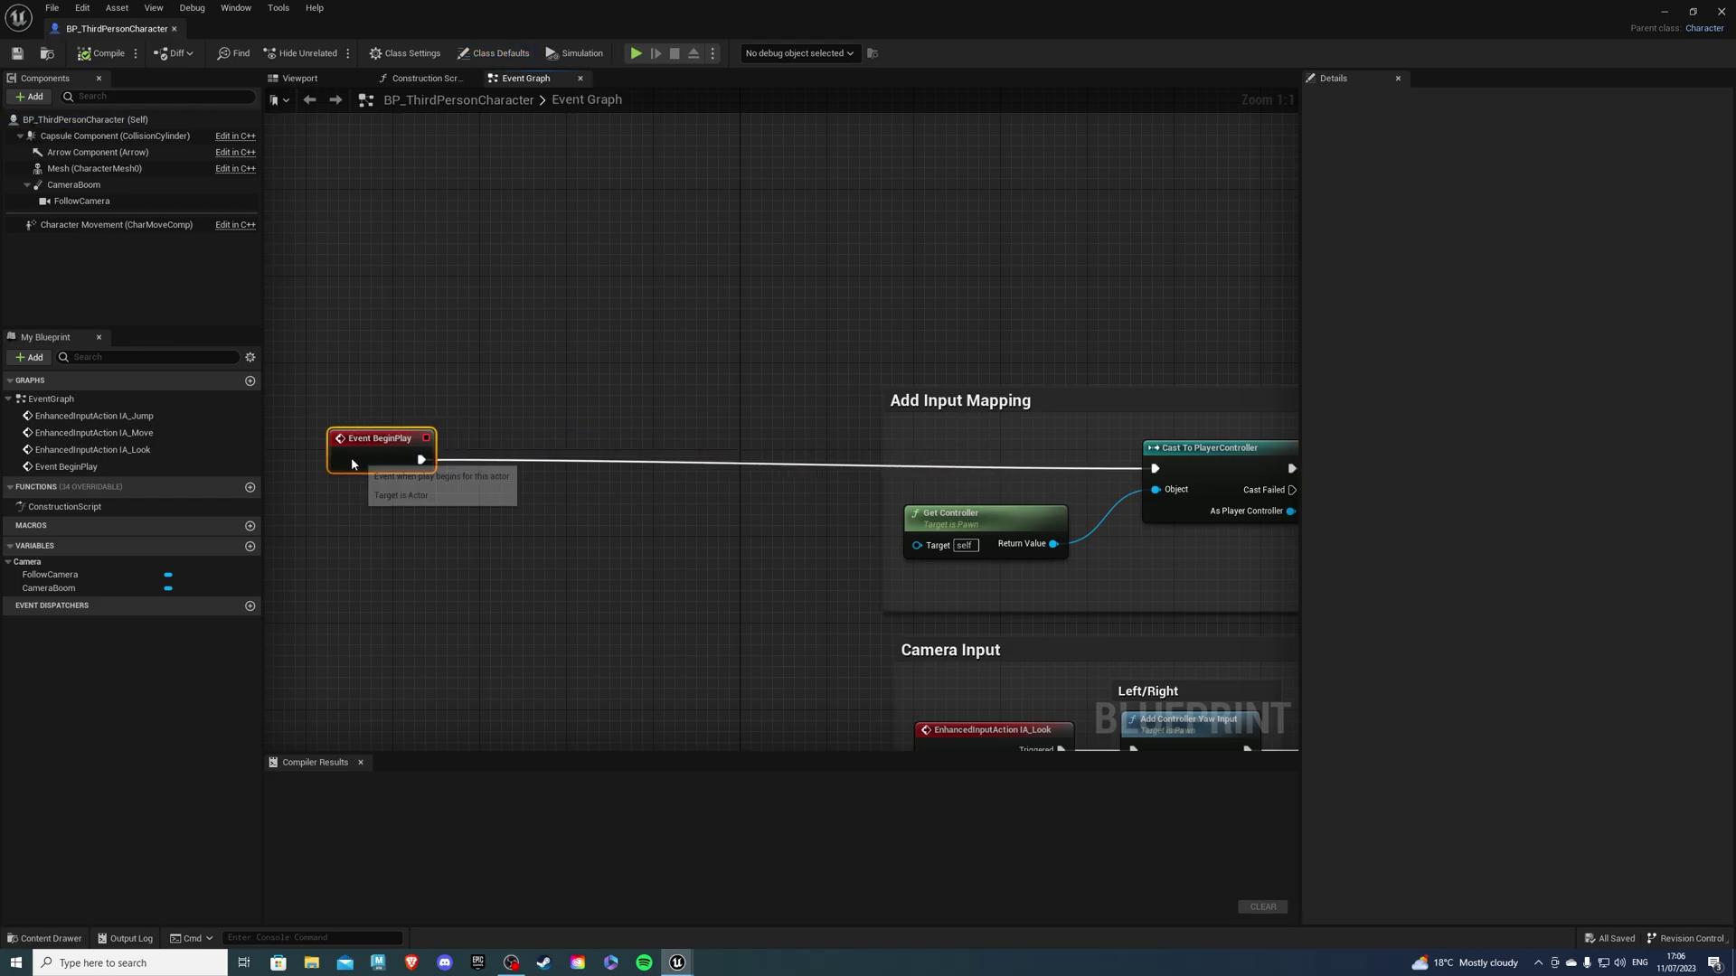
left_click(531, 531)
right_click_drag(559, 533, 637, 518)
- Insert a Sequence after Event BeginPlay, wiring Then 0 to Cast To PlayerController
key("s")
left_click(648, 494)
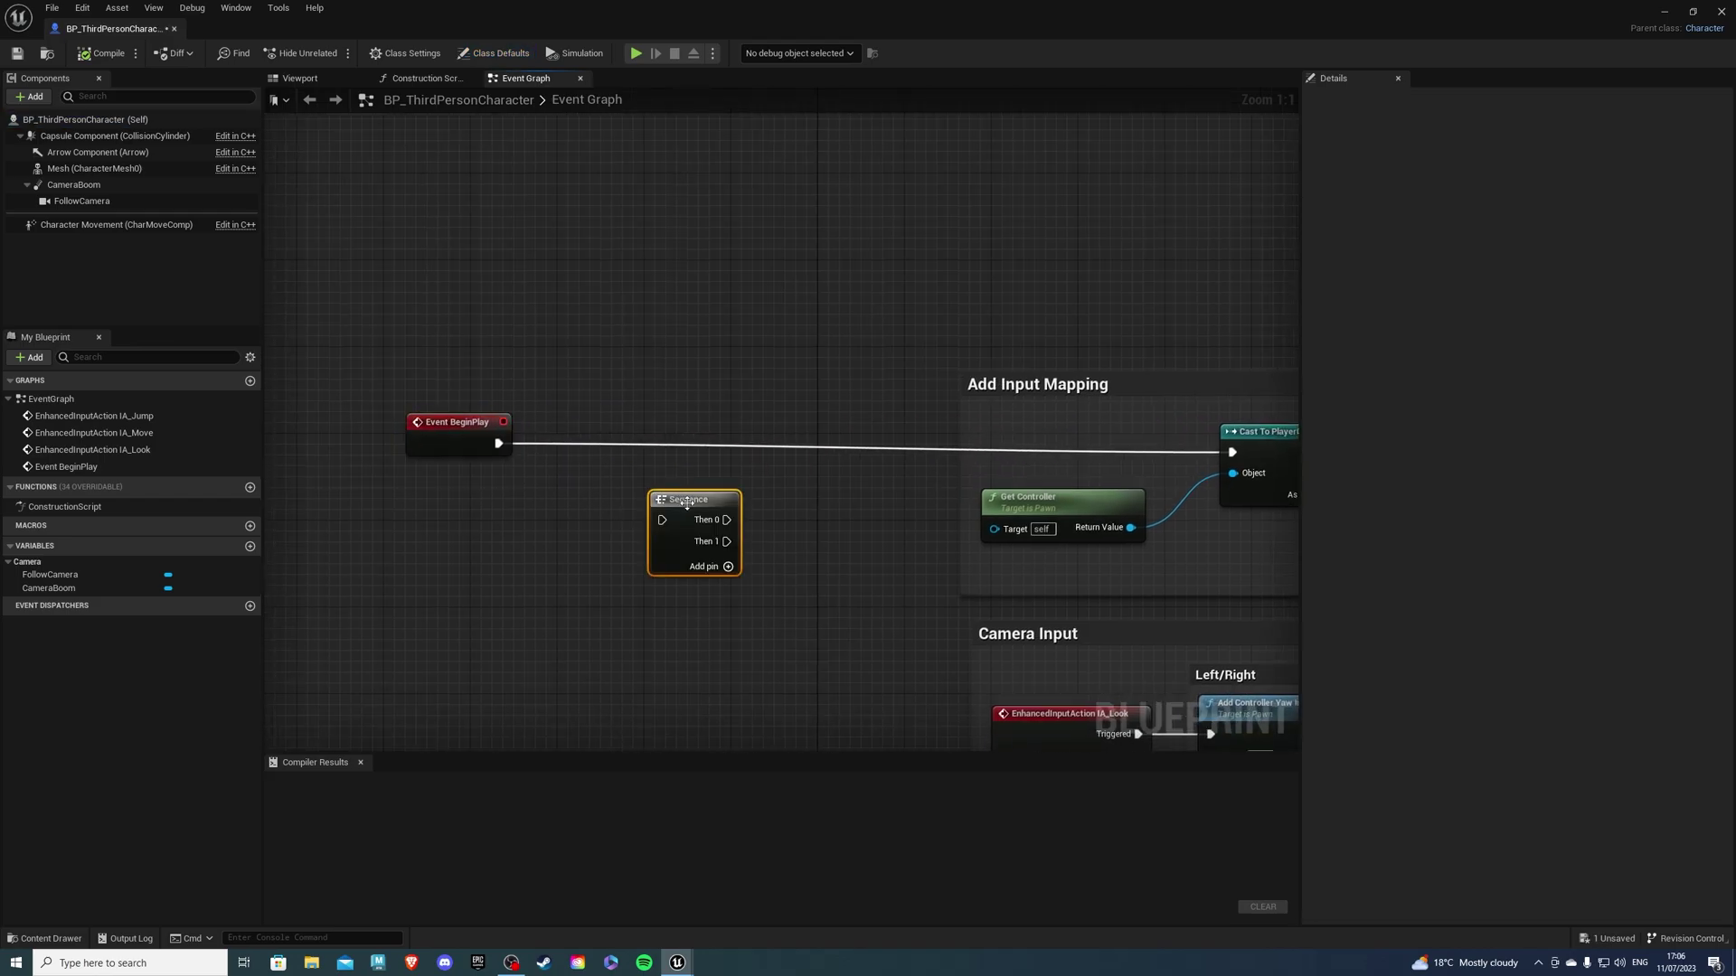
left_click_drag(686, 502, 649, 446)
left_click(492, 470)
left_click_drag(499, 444, 624, 463)
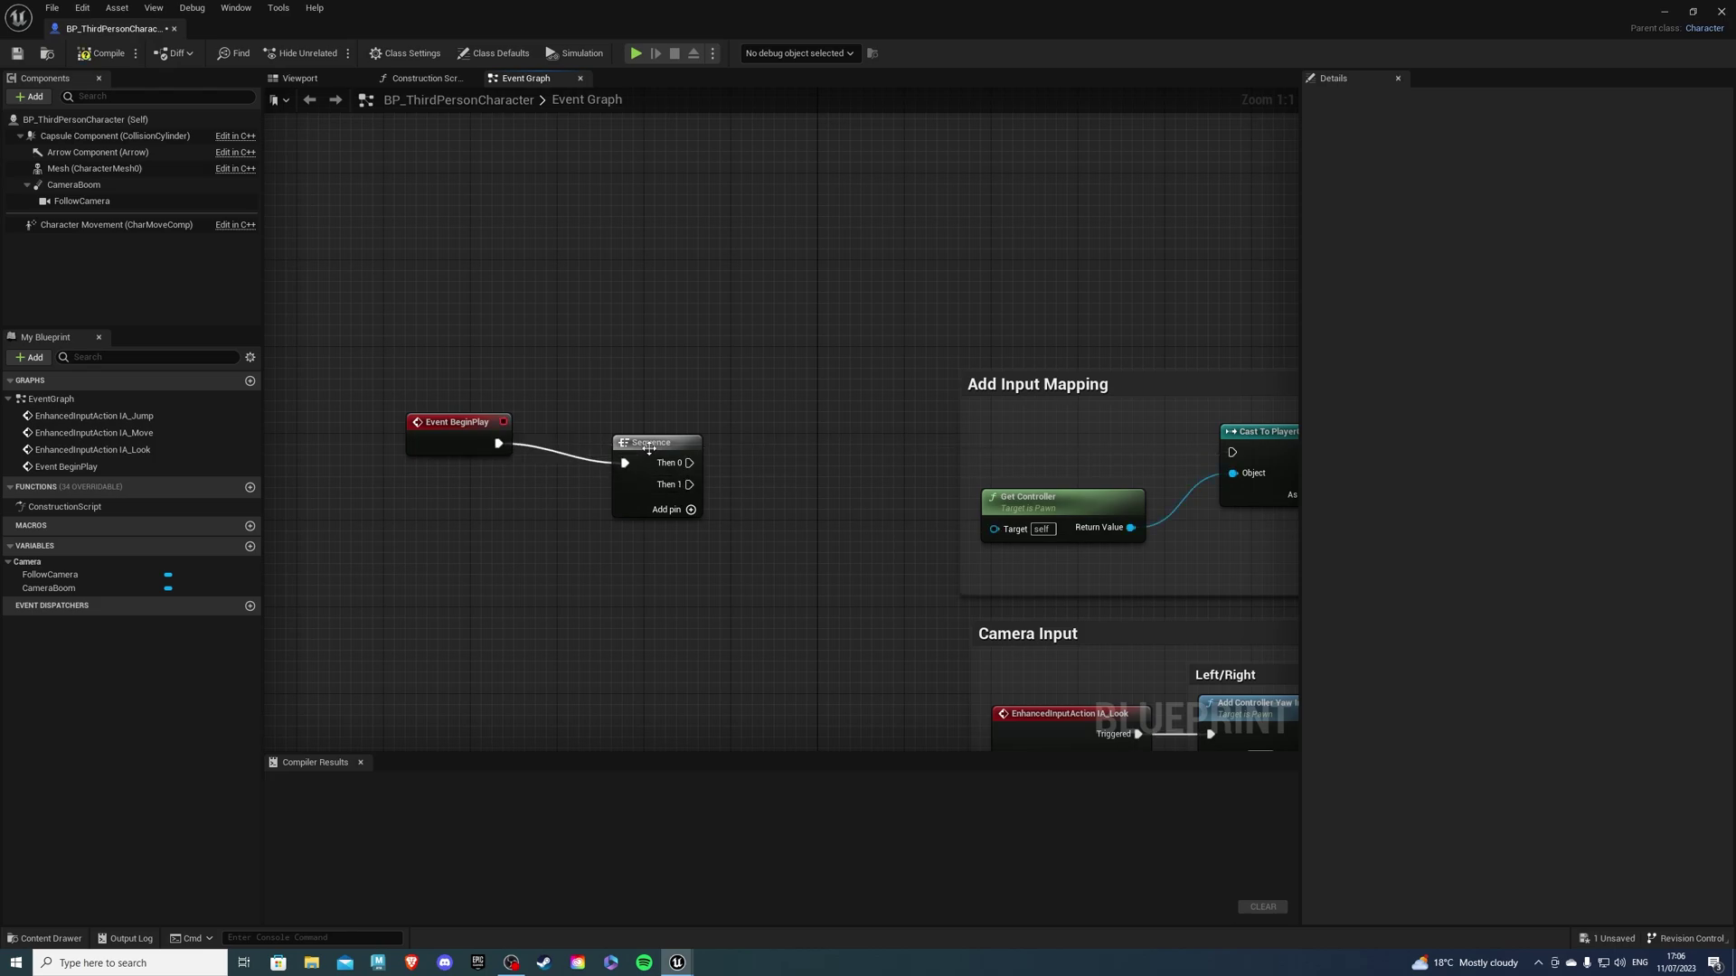
right_click_drag(690, 463, 485, 454)
left_click_drag(485, 454, 1051, 456)
right_click_drag(612, 430, 818, 451)
left_click_drag(472, 452, 472, 463)
right_click_drag(697, 399, 405, 497)
- Add a Create Widget node on Then 1 with class WB_Minimap
left_click_drag(399, 594, 814, 339)
type("create wid")
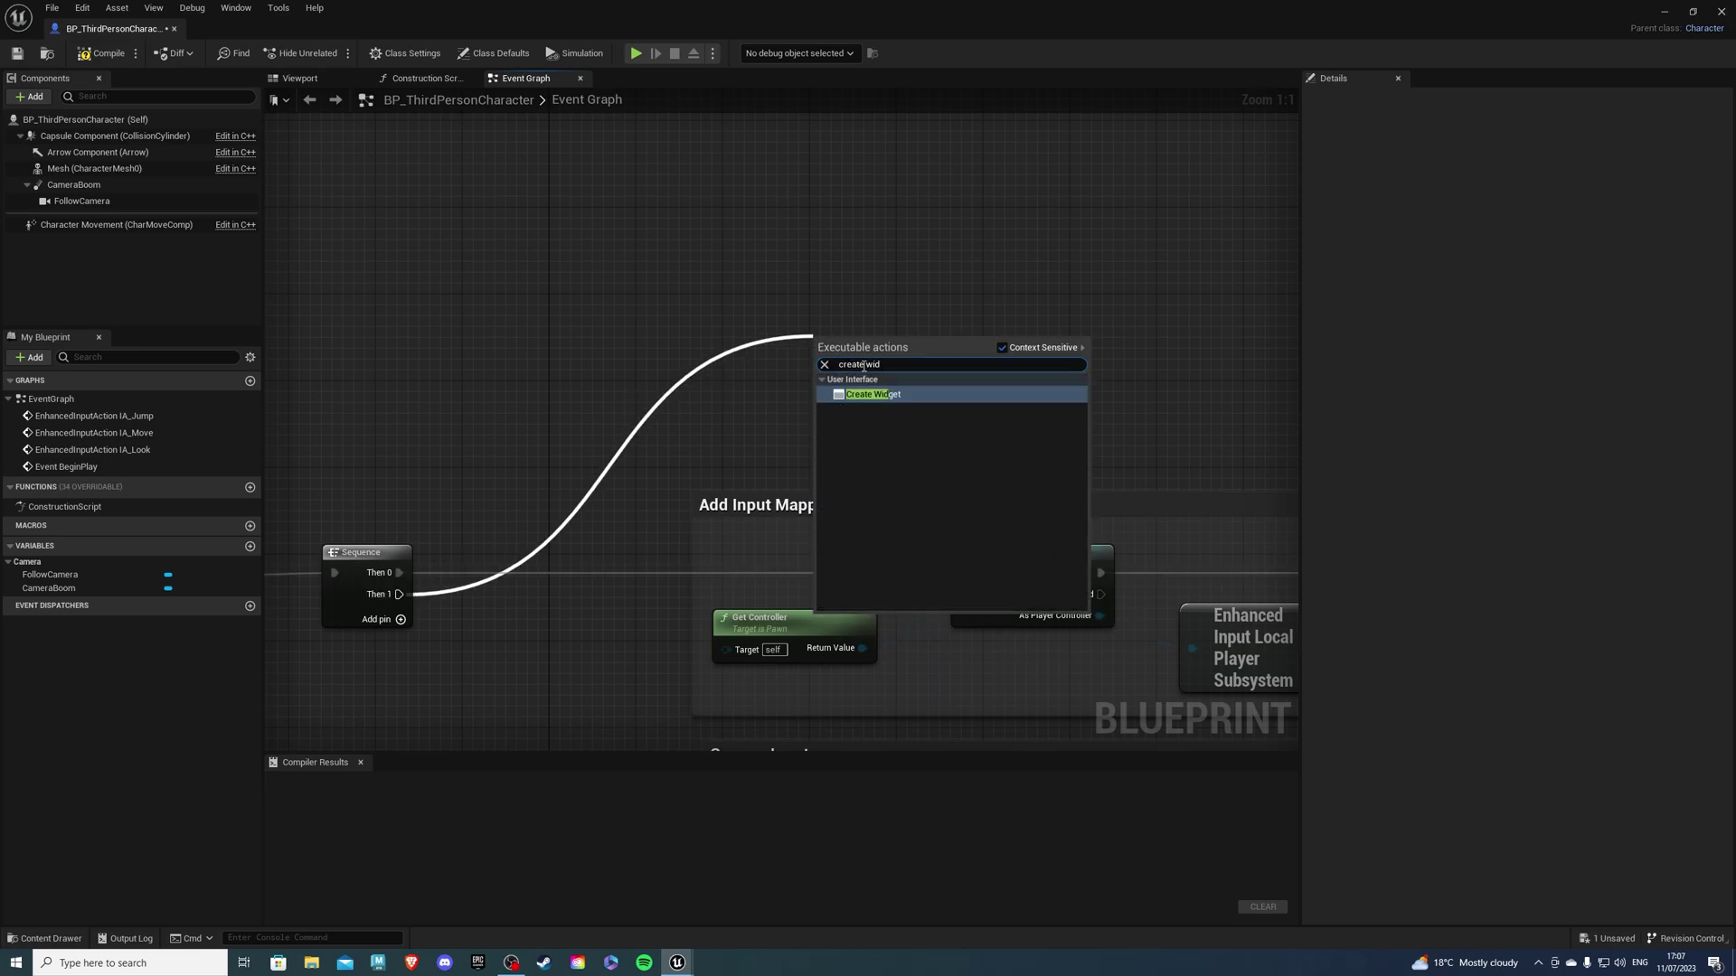
key("Return")
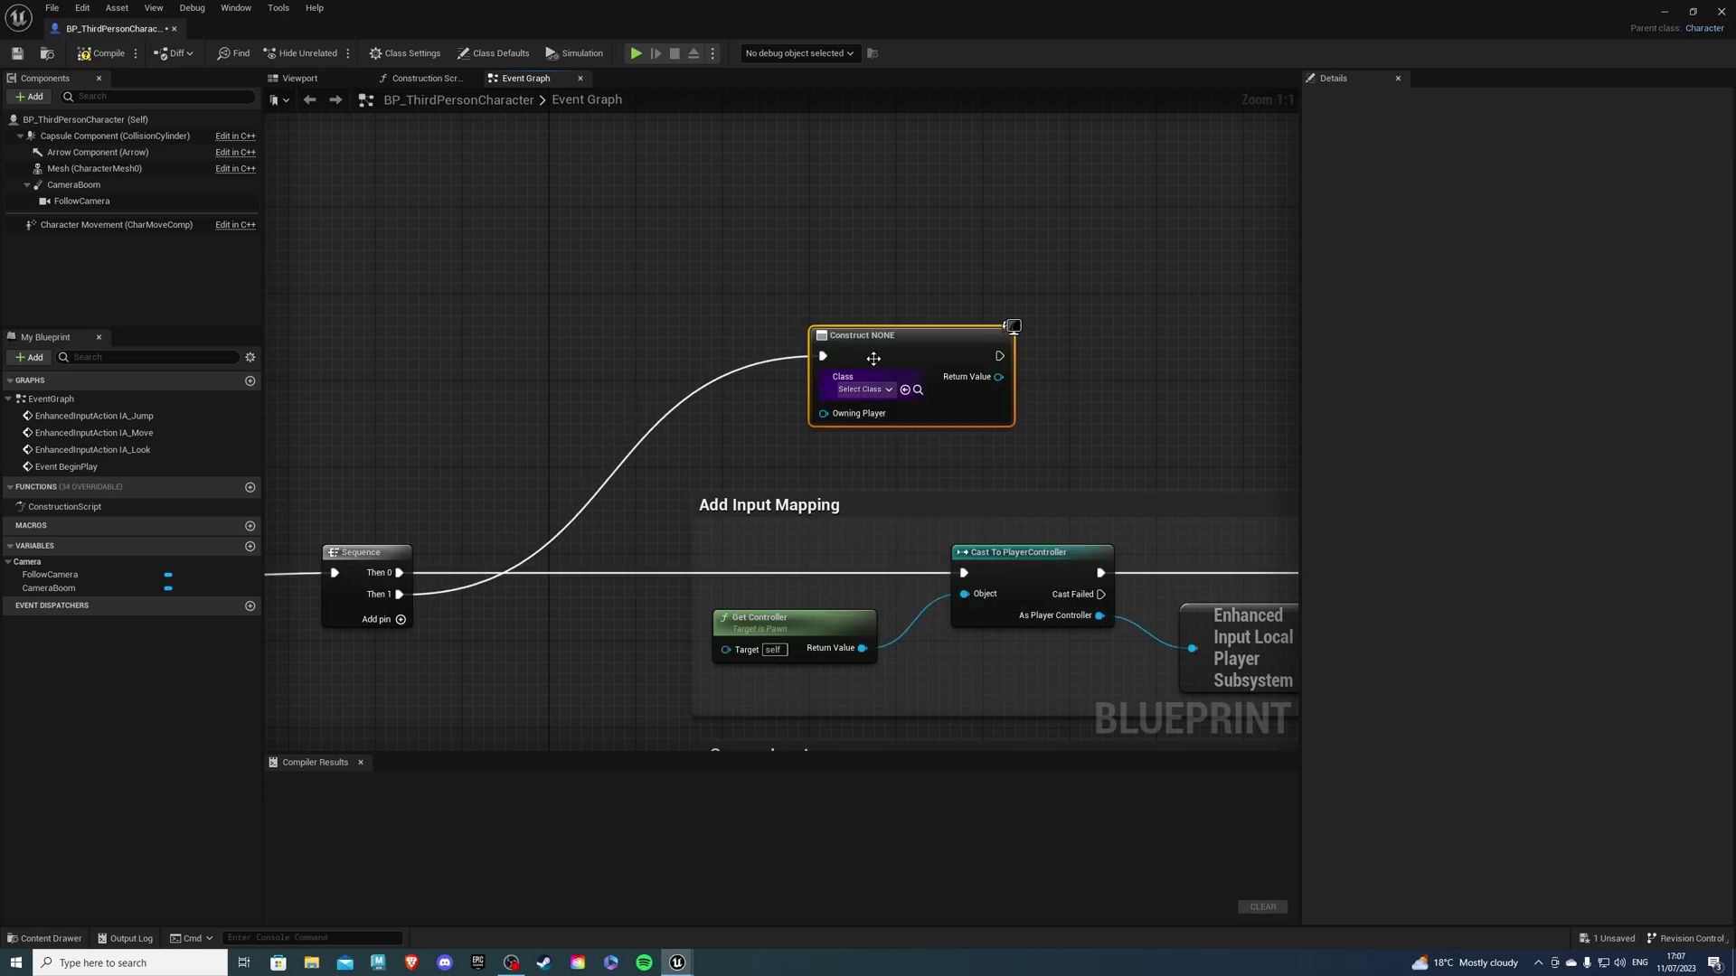
left_click(854, 334)
type("mi")
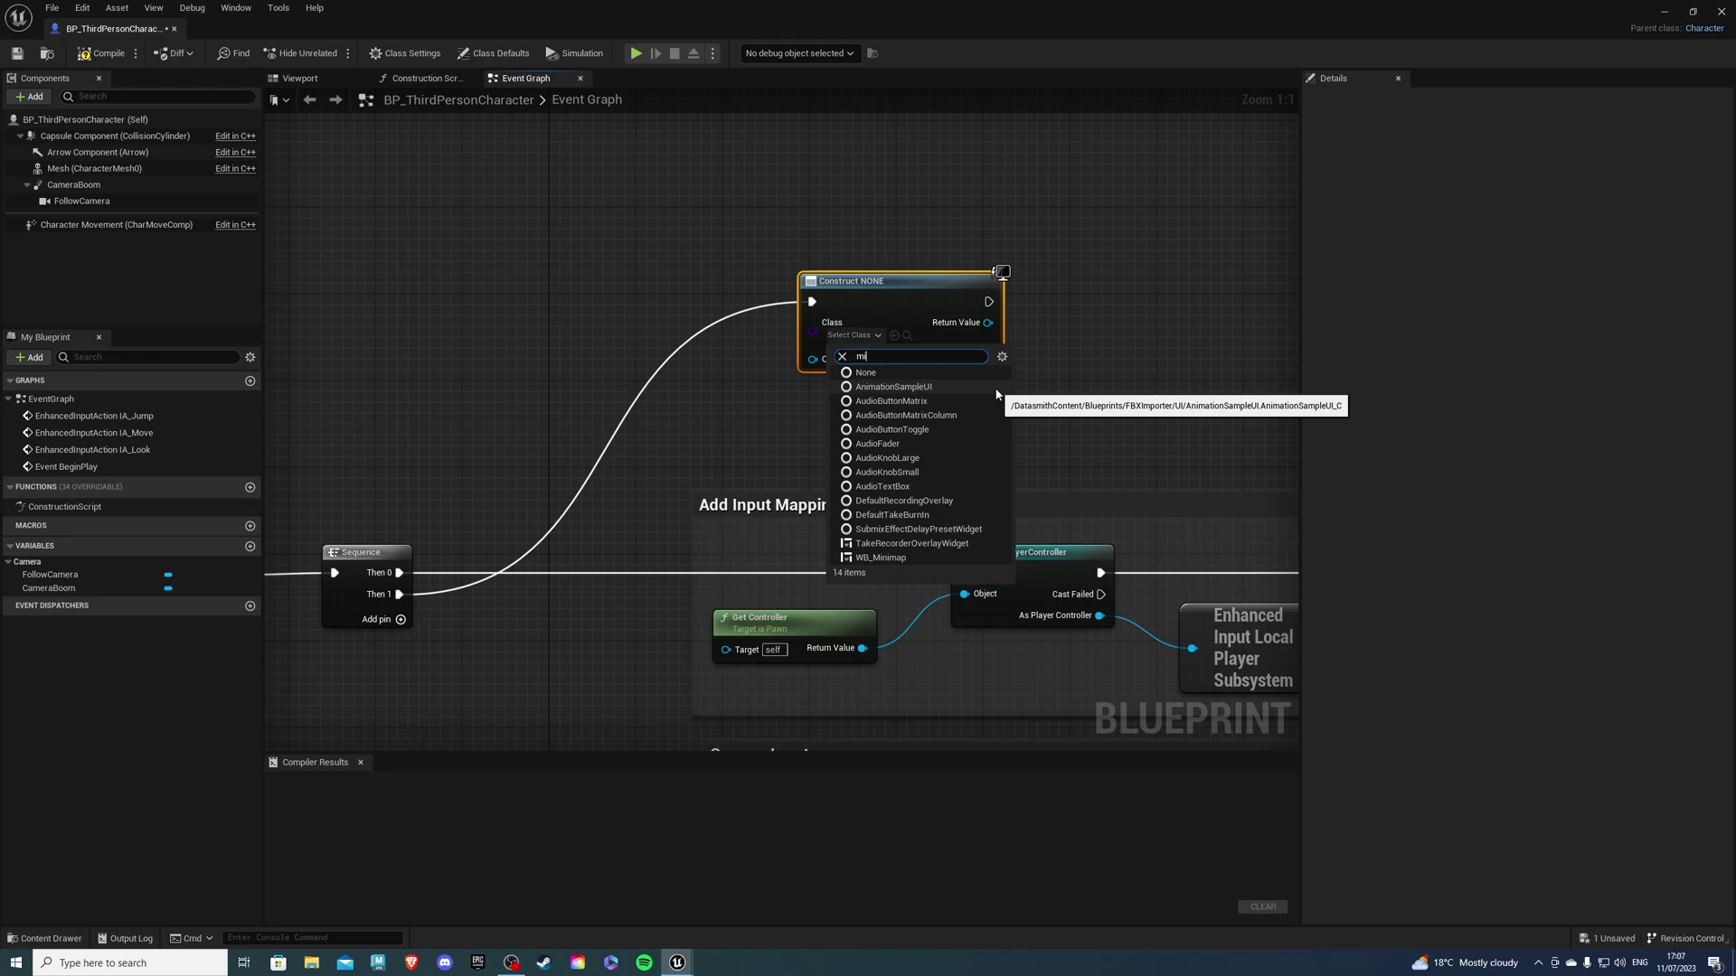
type("n")
left_click(909, 387)
right_click_drag(913, 417, 741, 529)
left_click(743, 531)
left_click_drag(750, 392, 706, 392)
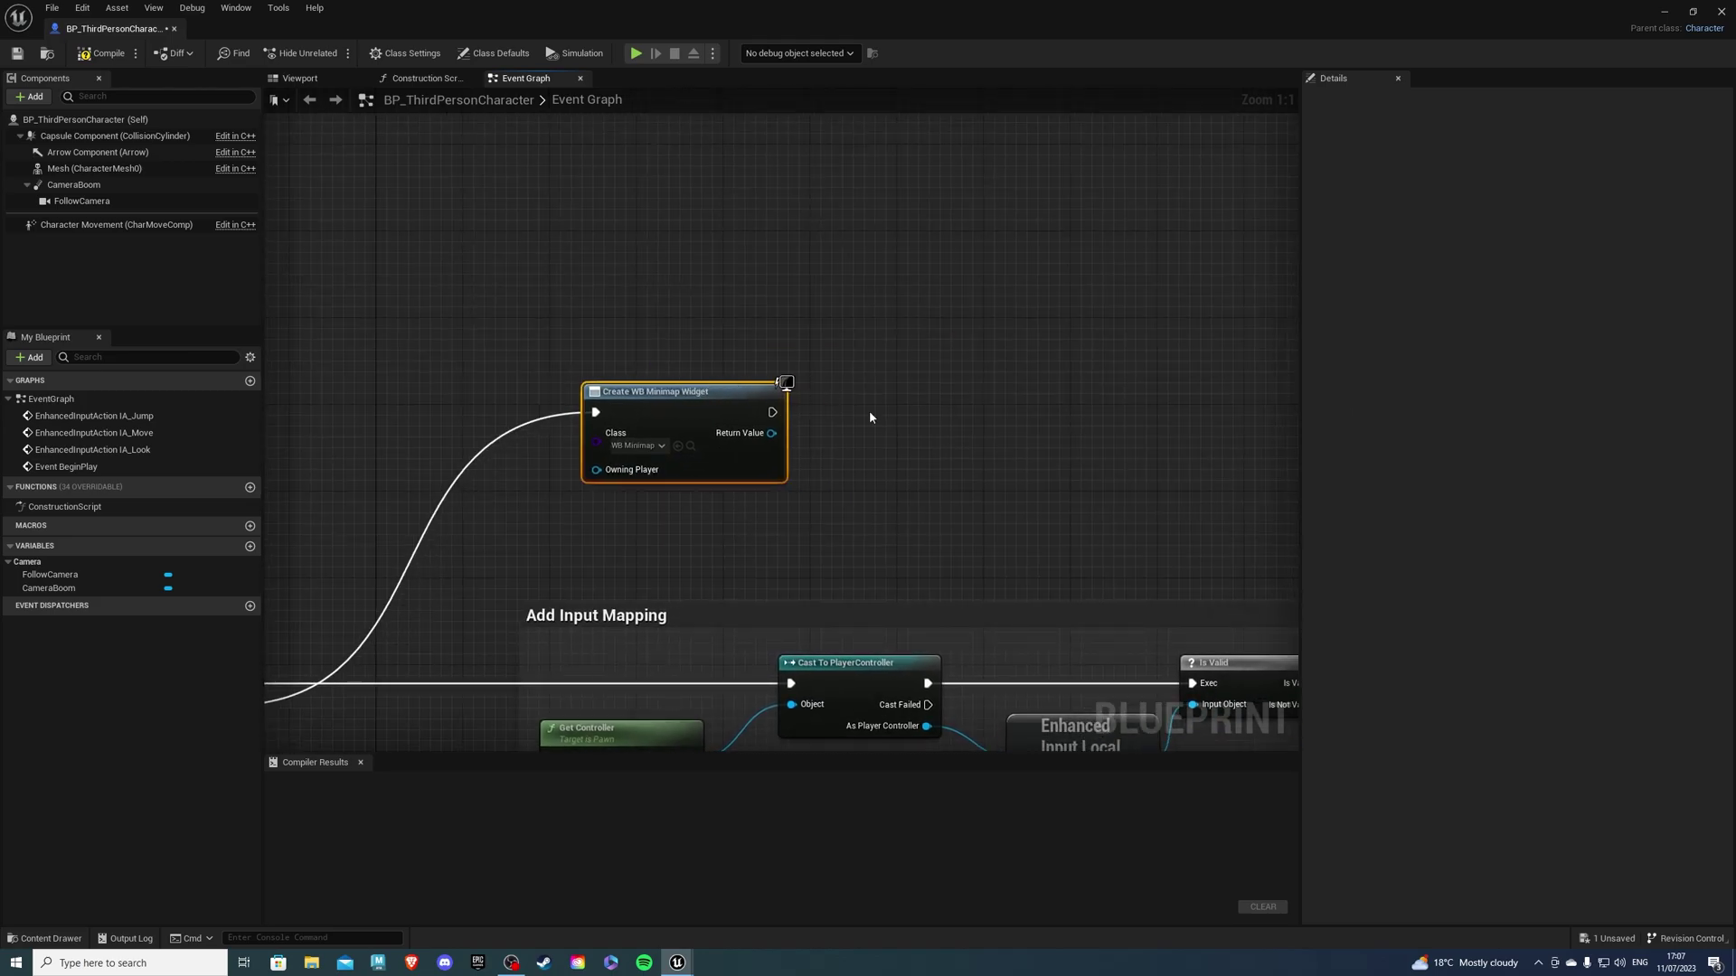
right_click_drag(869, 413, 773, 417)
left_click(770, 418)
- Feed the widget's Return Value into Add to Viewport and compile the blueprint
left_click_drag(675, 437, 788, 441)
type("addt")
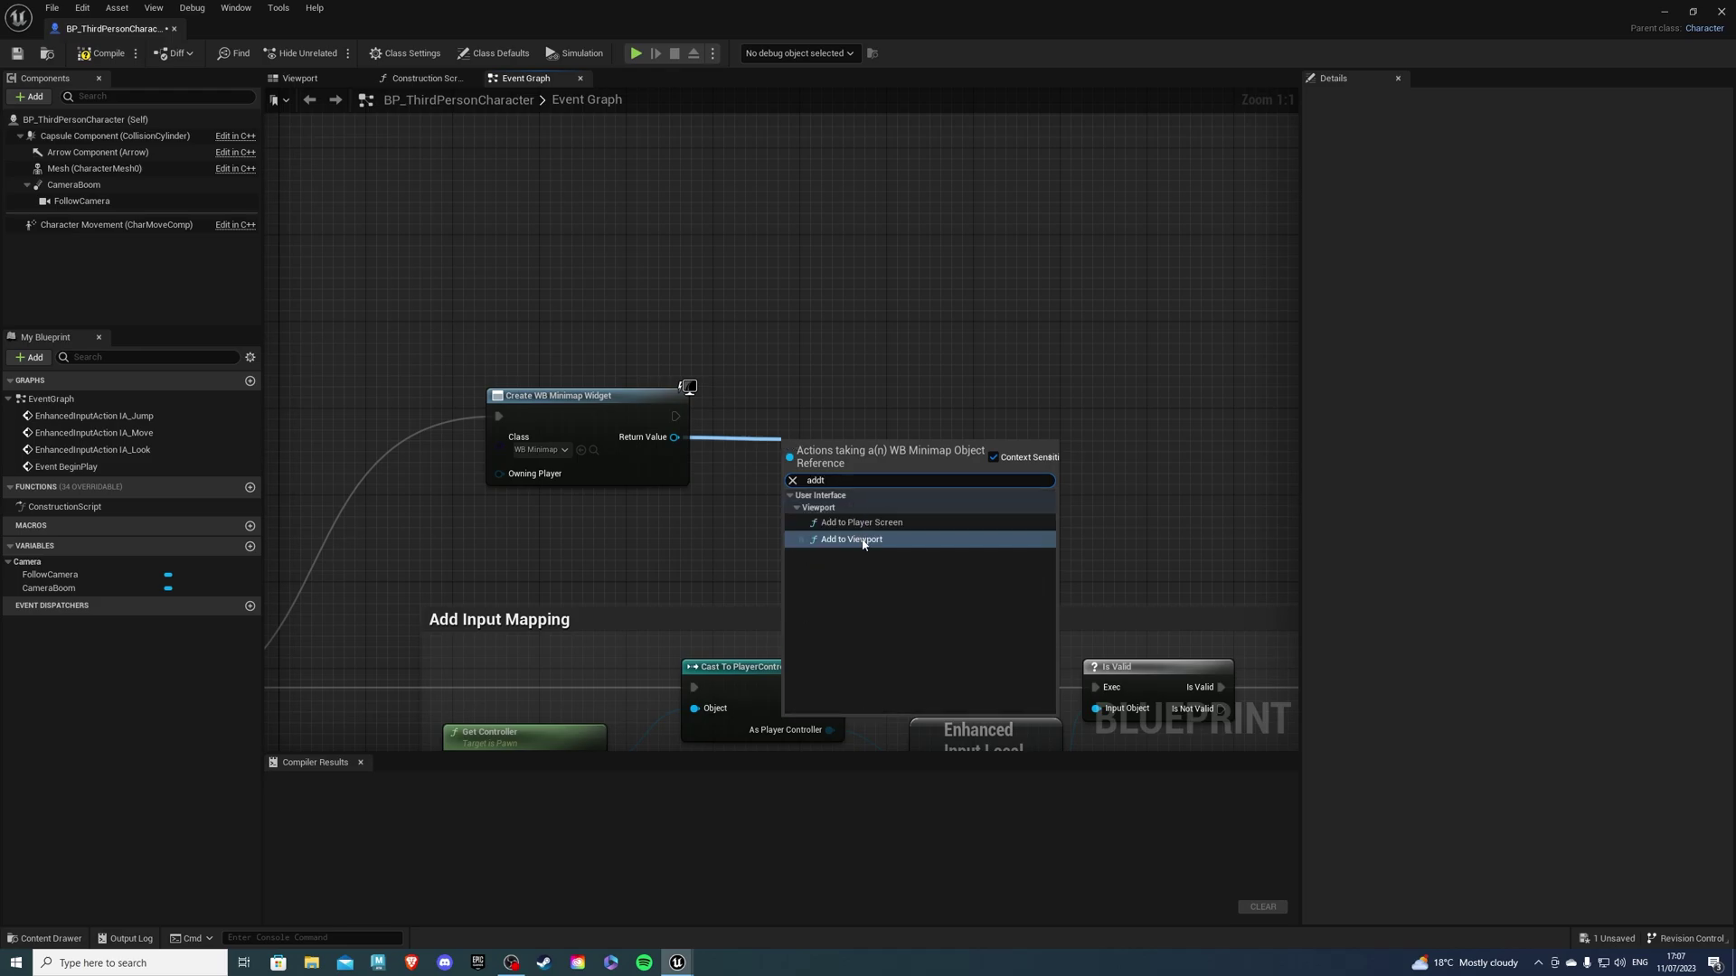
left_click(860, 540)
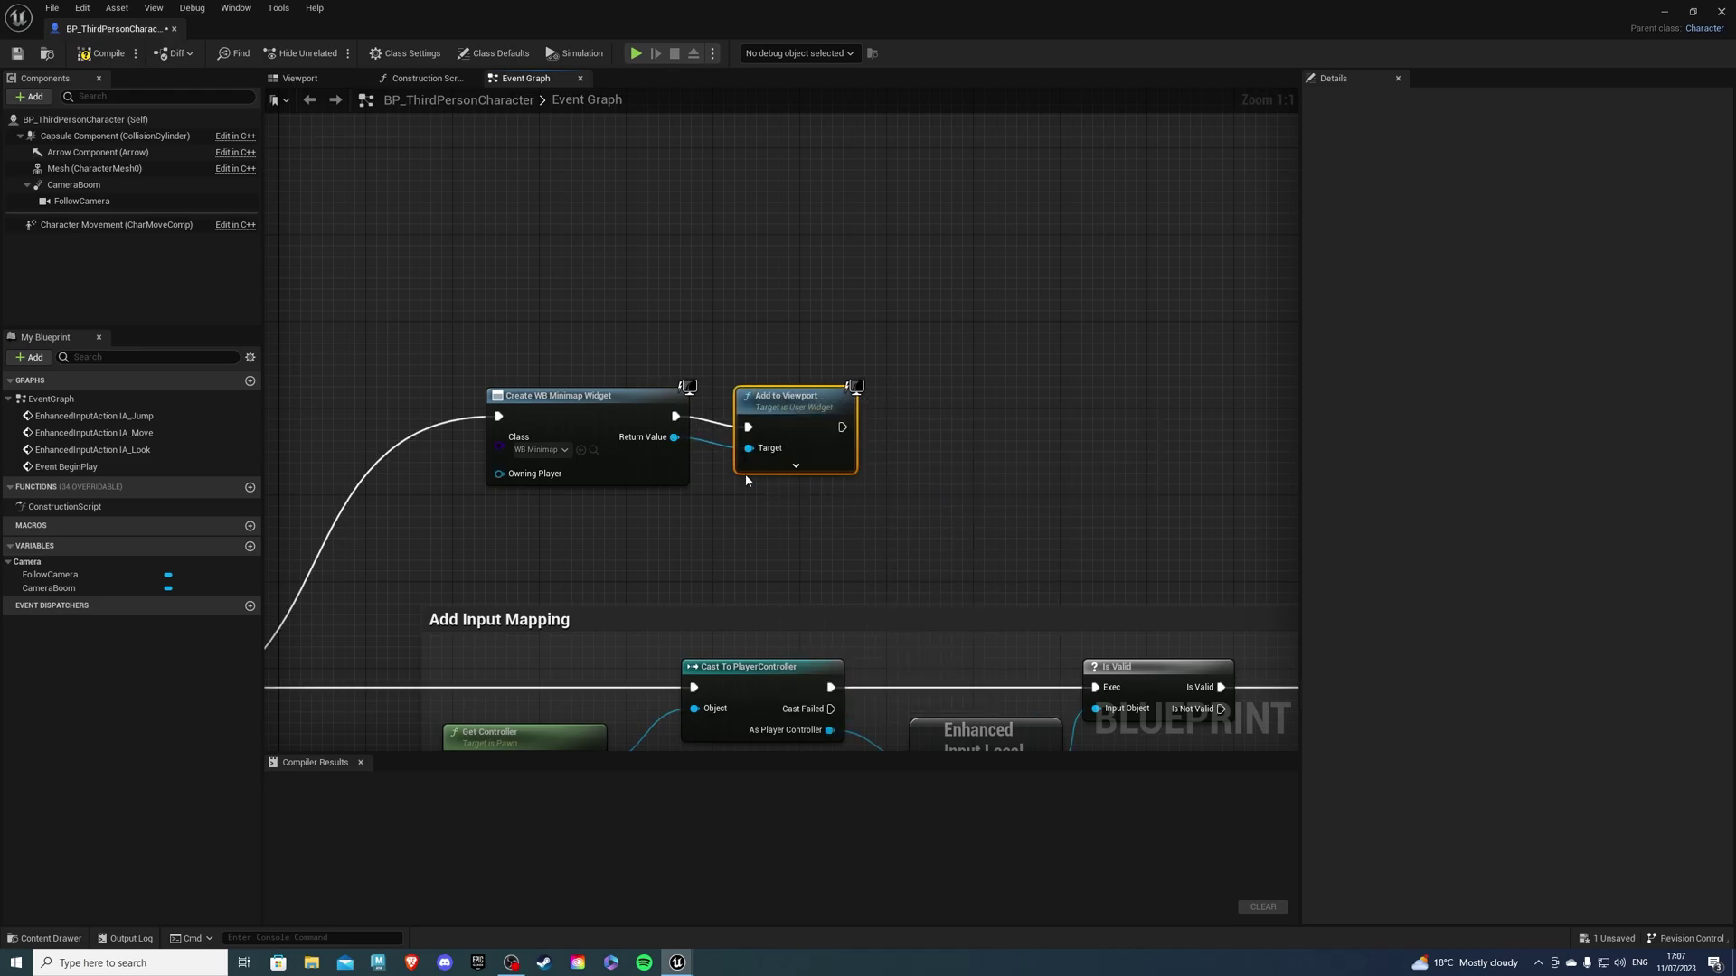
right_click_drag(760, 455, 809, 326)
scroll(881, 359, "down", 2)
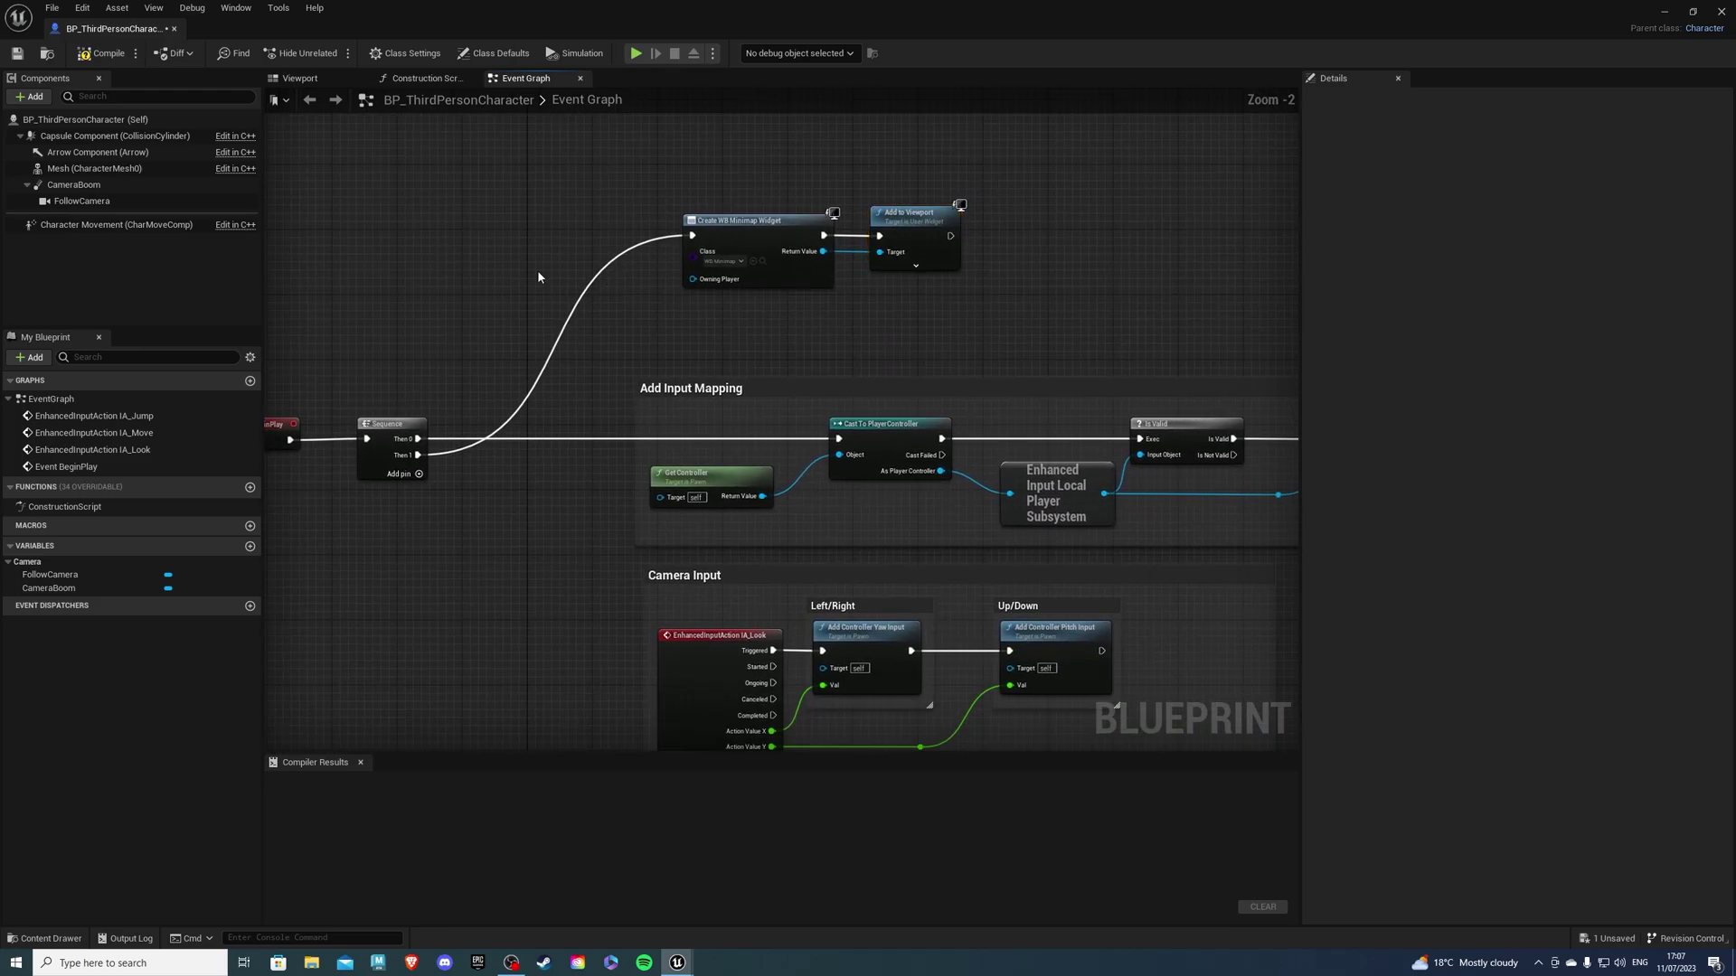
left_click(102, 53)
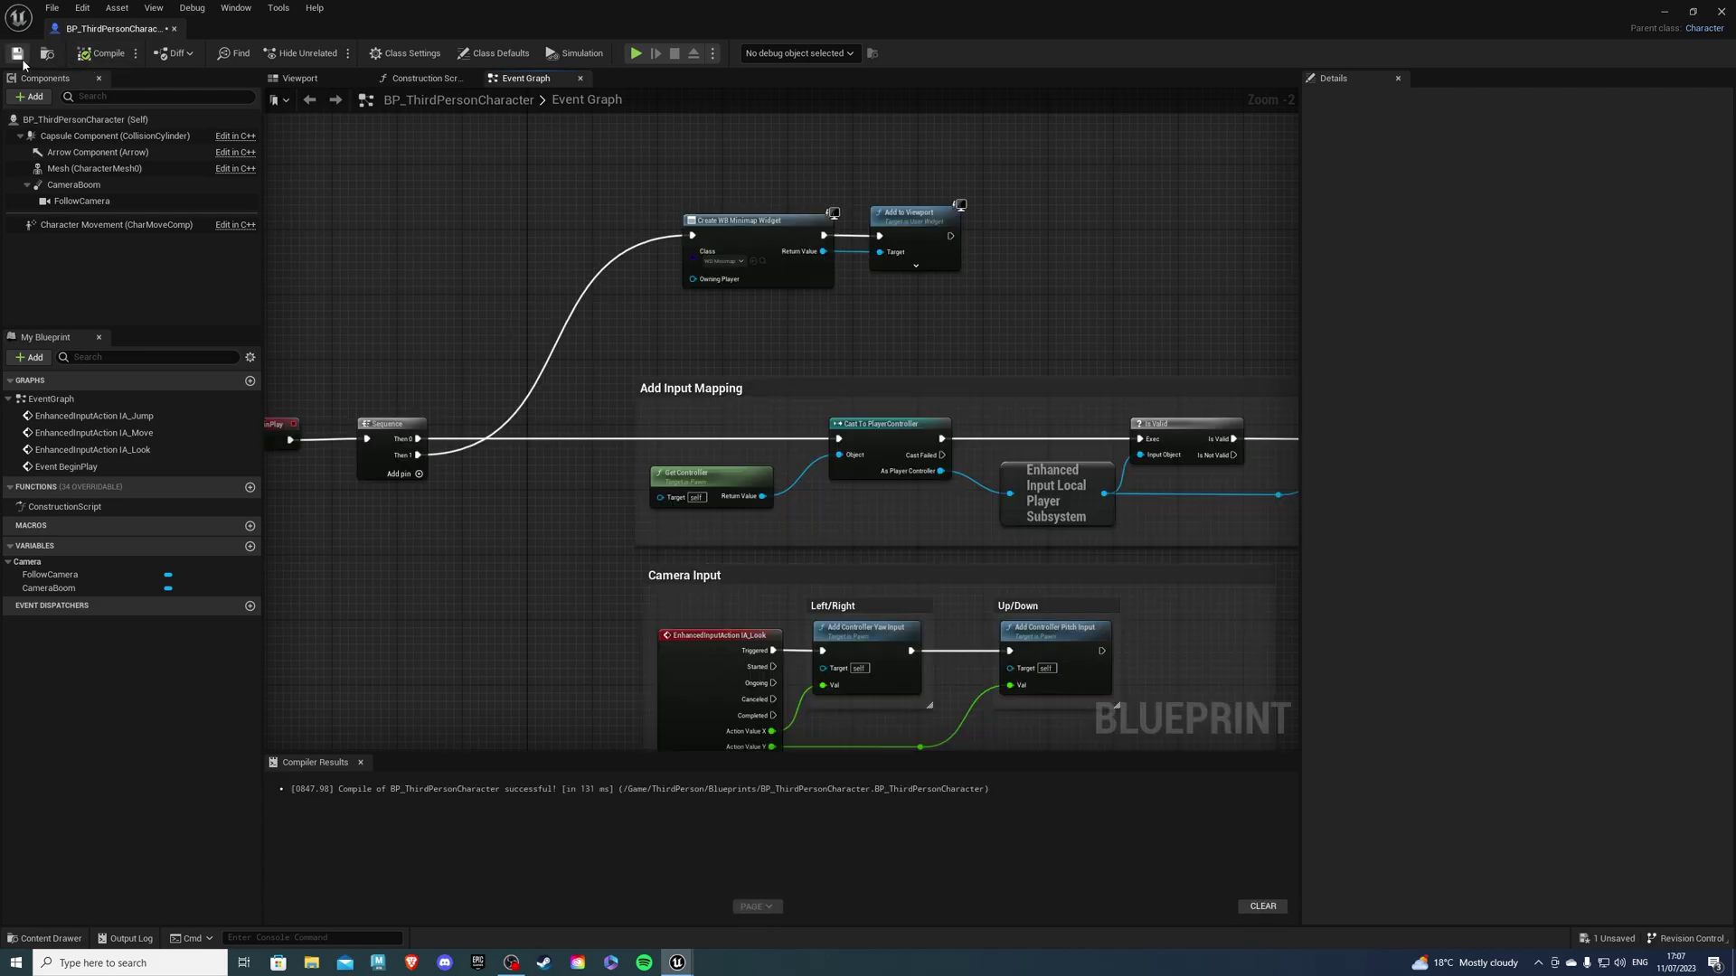
- Play-test the level from the main editor; the minimap still shows as a black square
left_click(1662, 14)
left_click(301, 53)
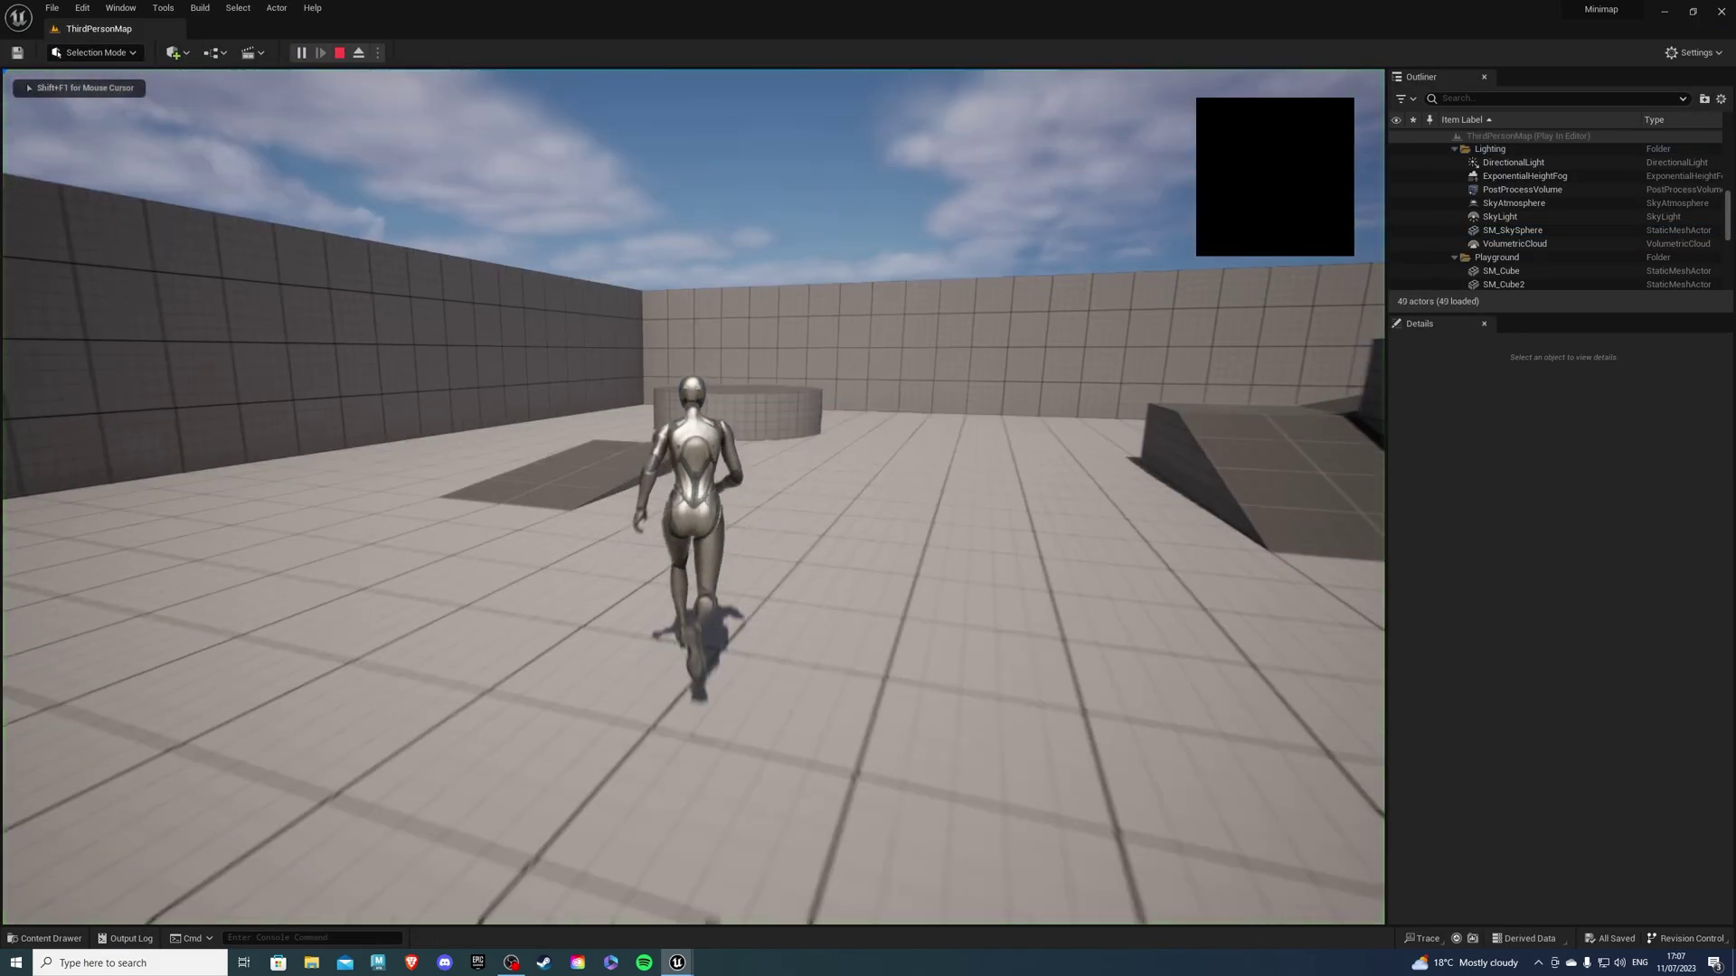
key("Escape")
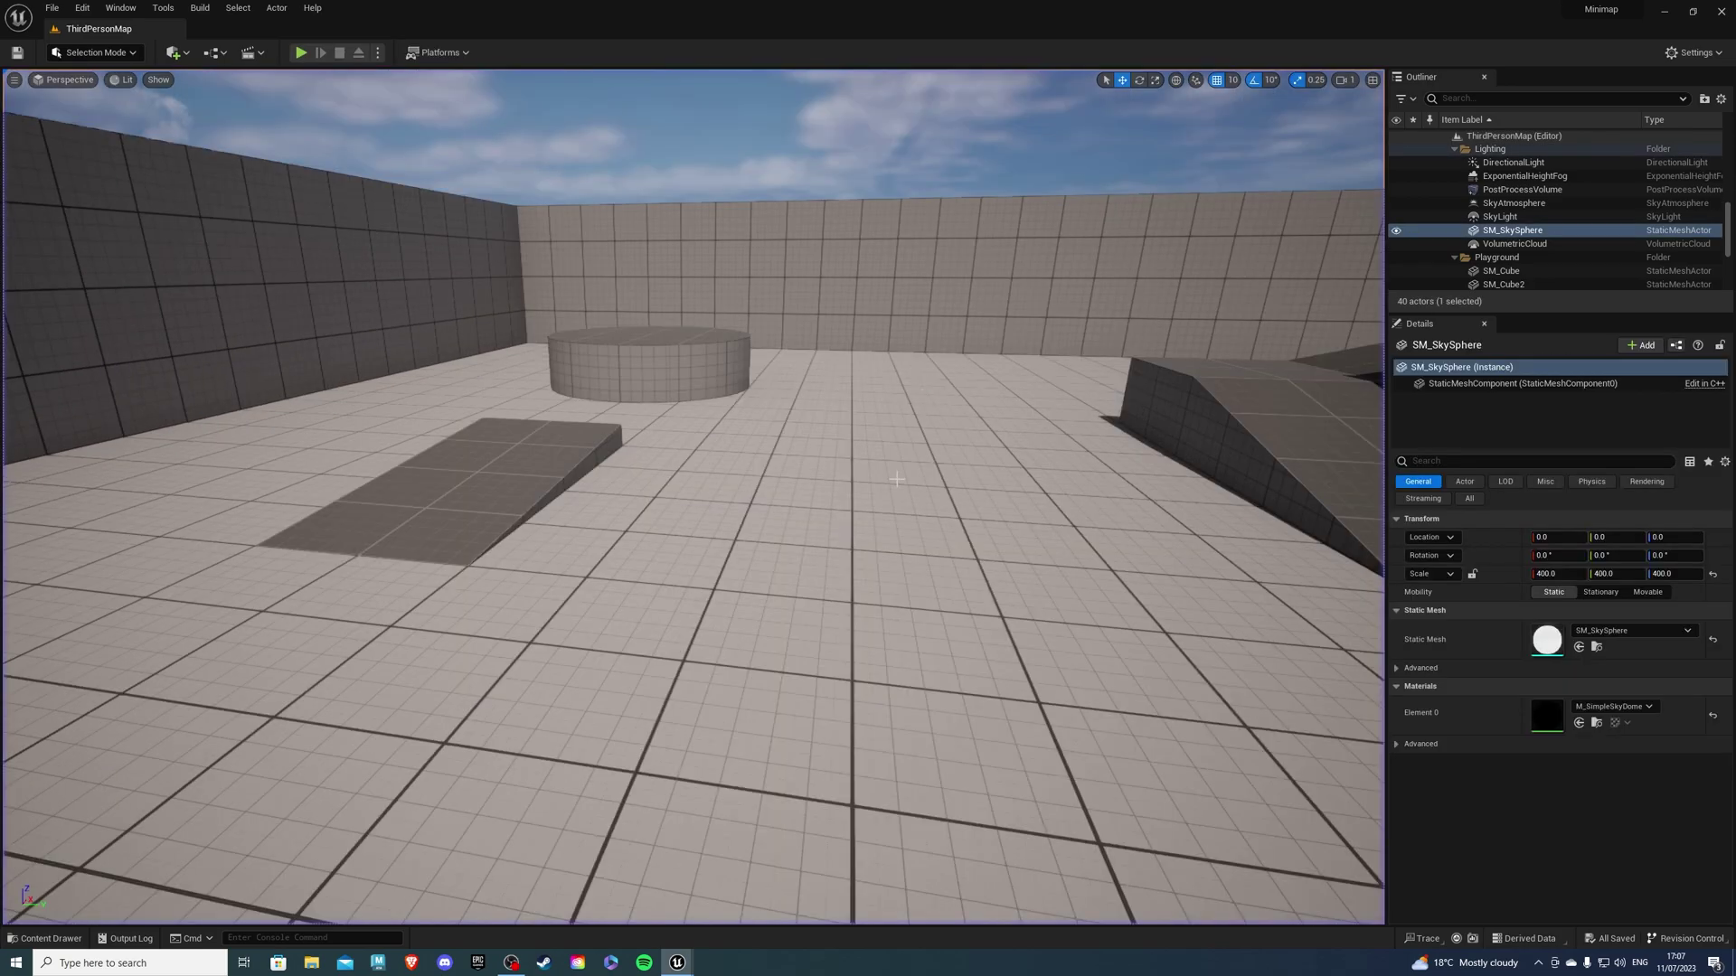
- Bring the BP_ThirdPersonCharacter Blueprint editor back to the front
mouse_move(689, 956)
left_click(746, 904)
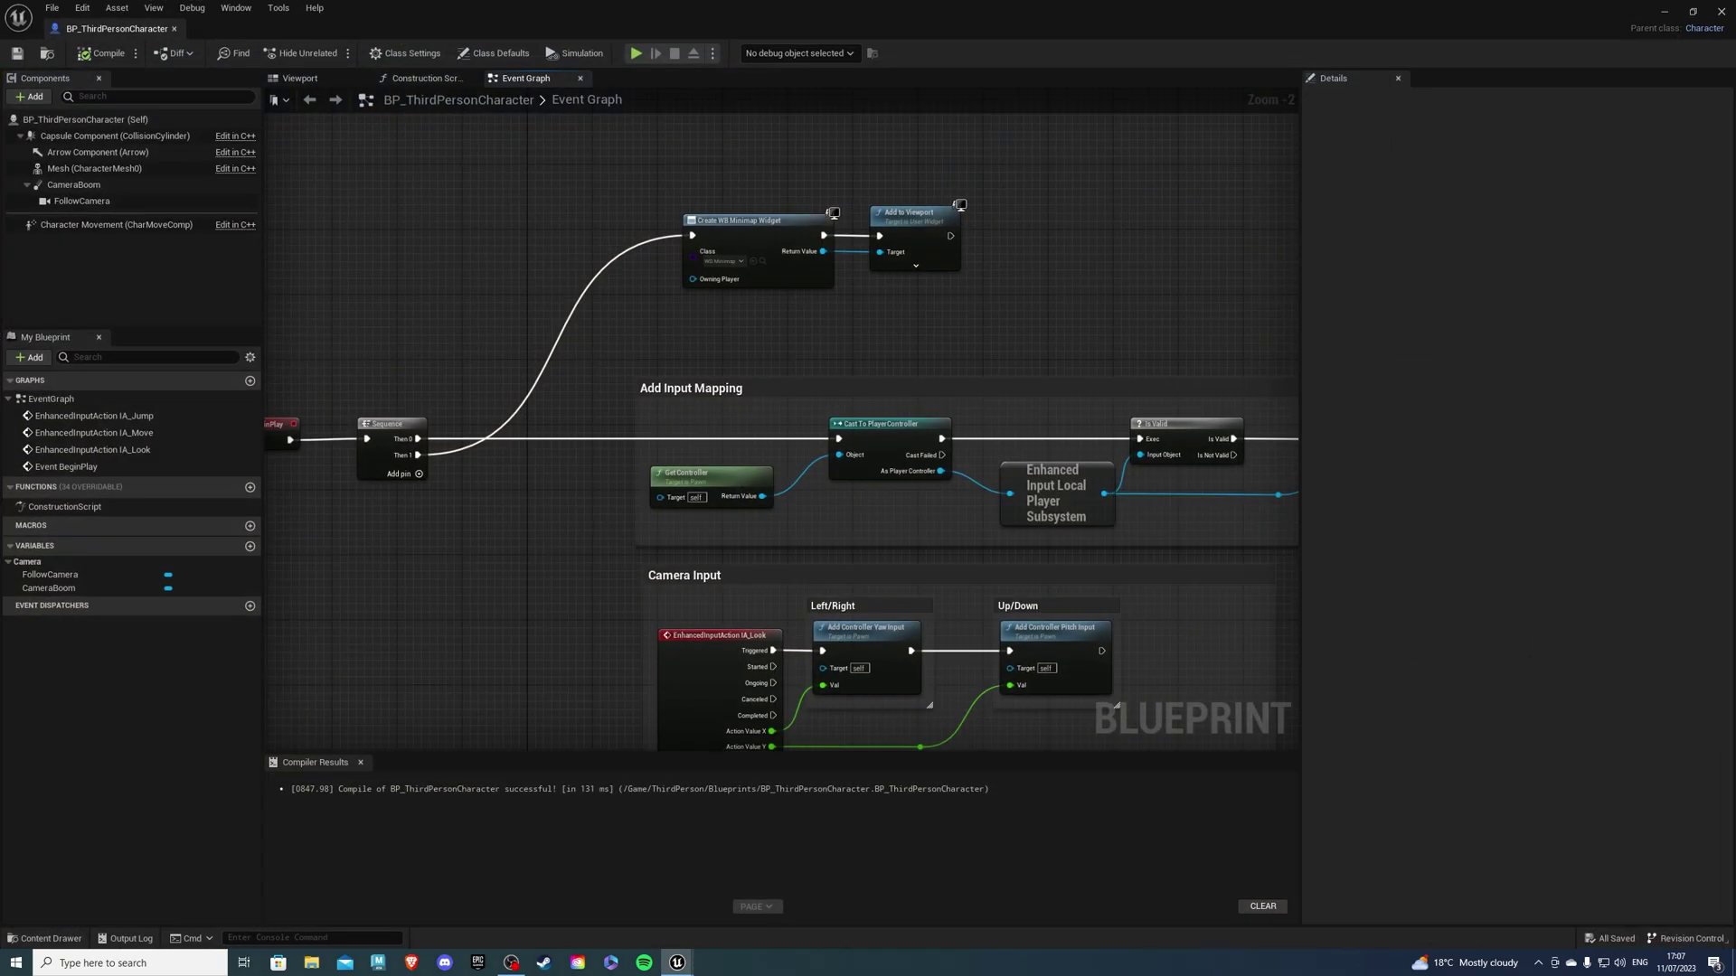
scroll(419, 220, "down", 2)
- In the character's Viewport, add a Spring Arm component and name it MinimapArm
left_click(303, 81)
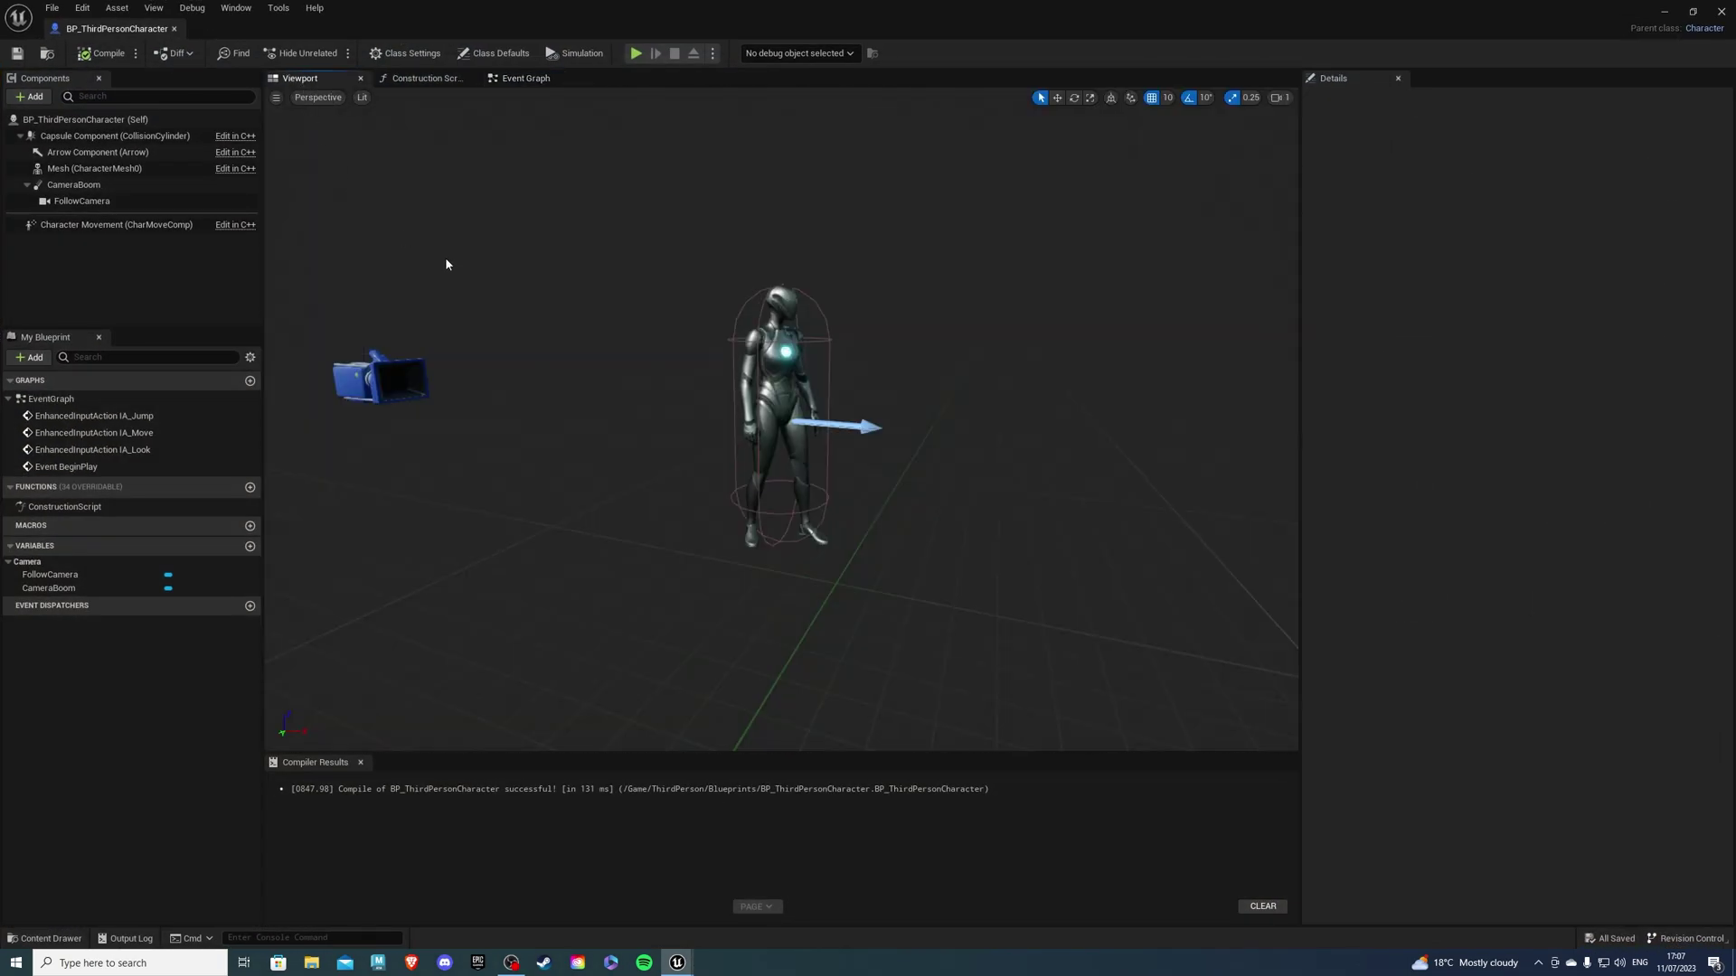
left_click(91, 120)
left_click(34, 96)
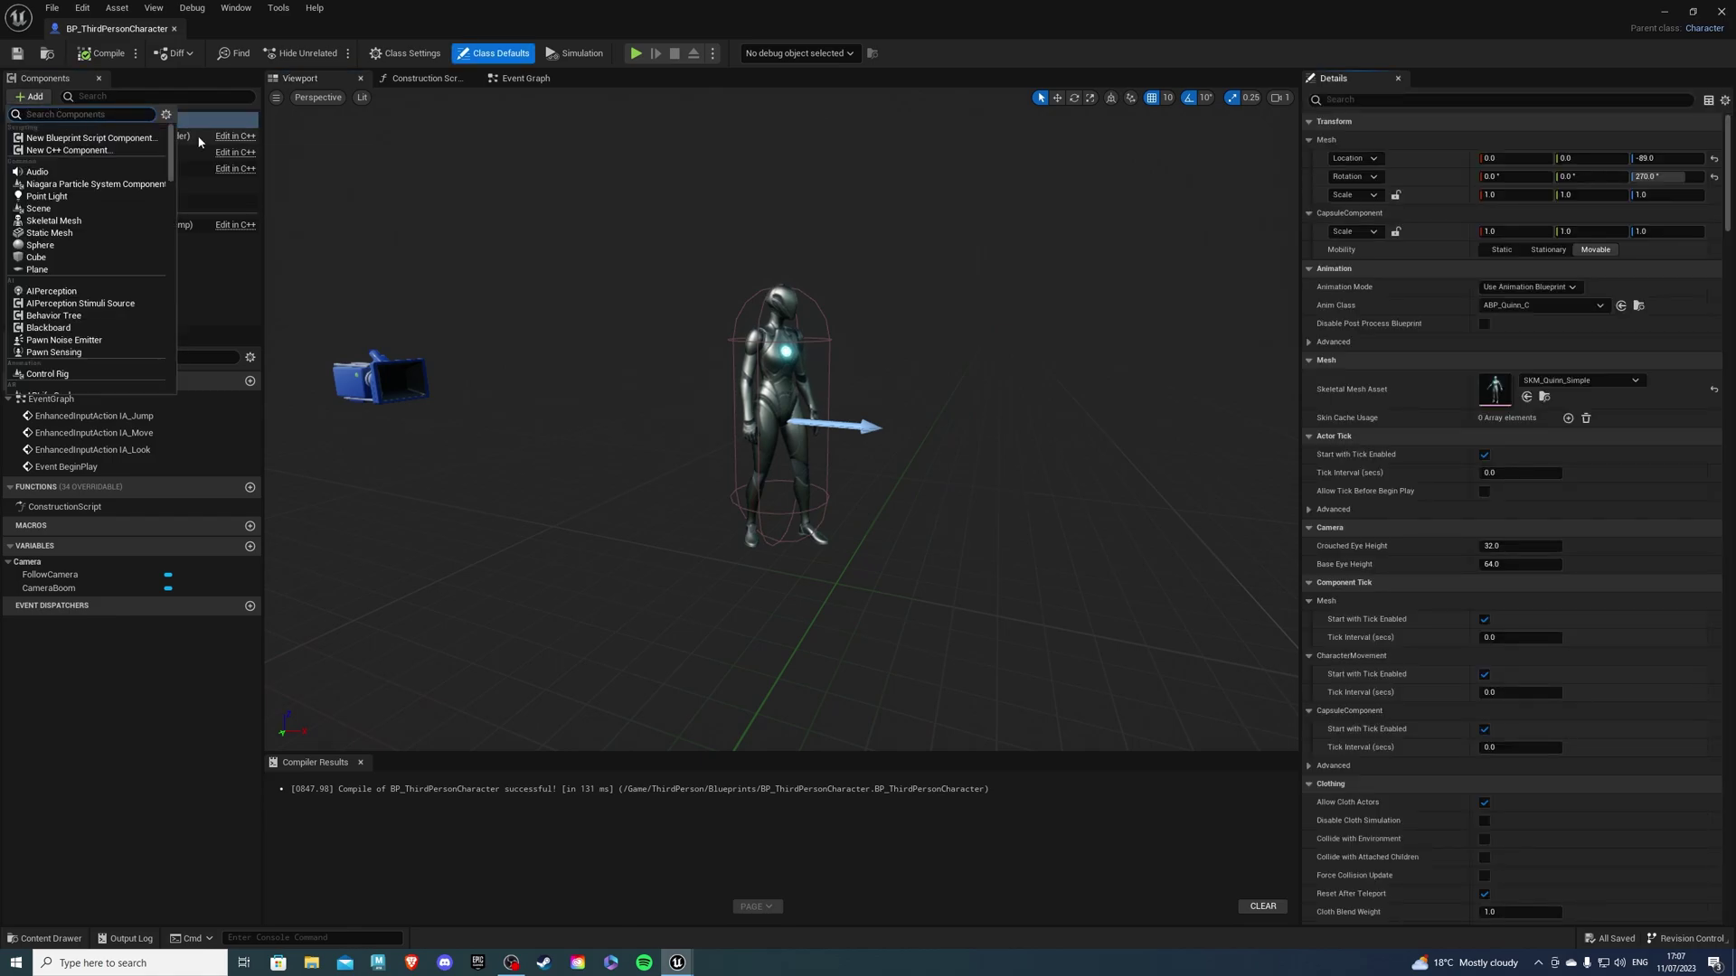
type("spring")
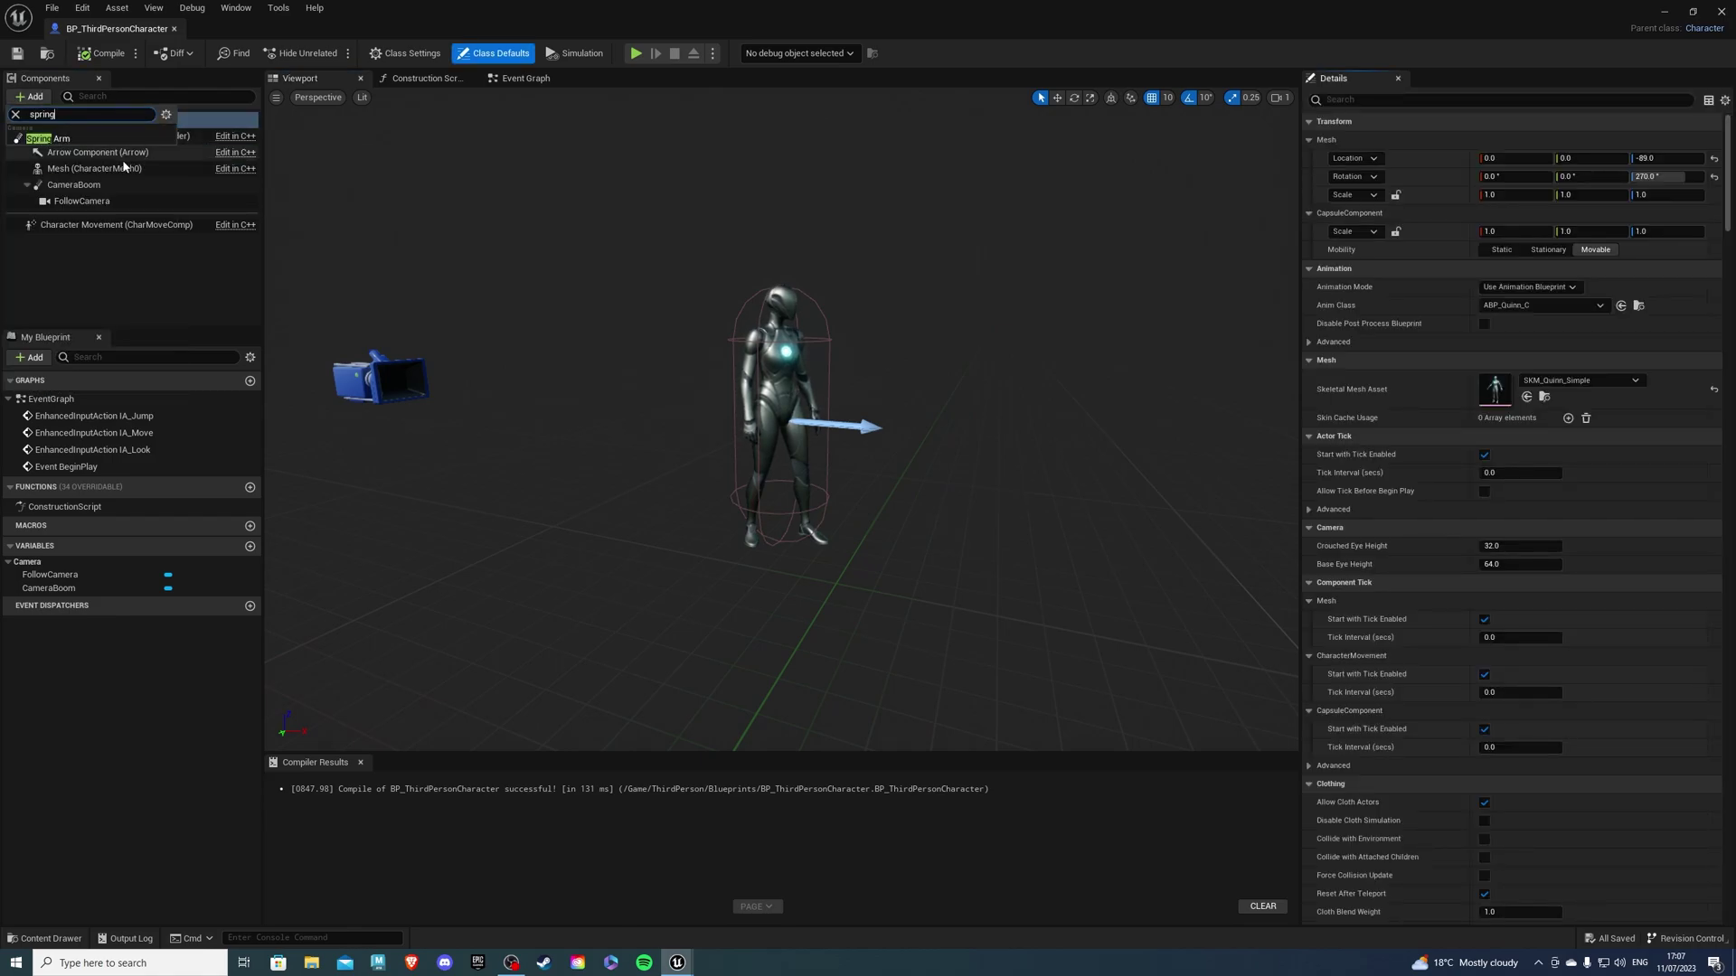
left_click(54, 138)
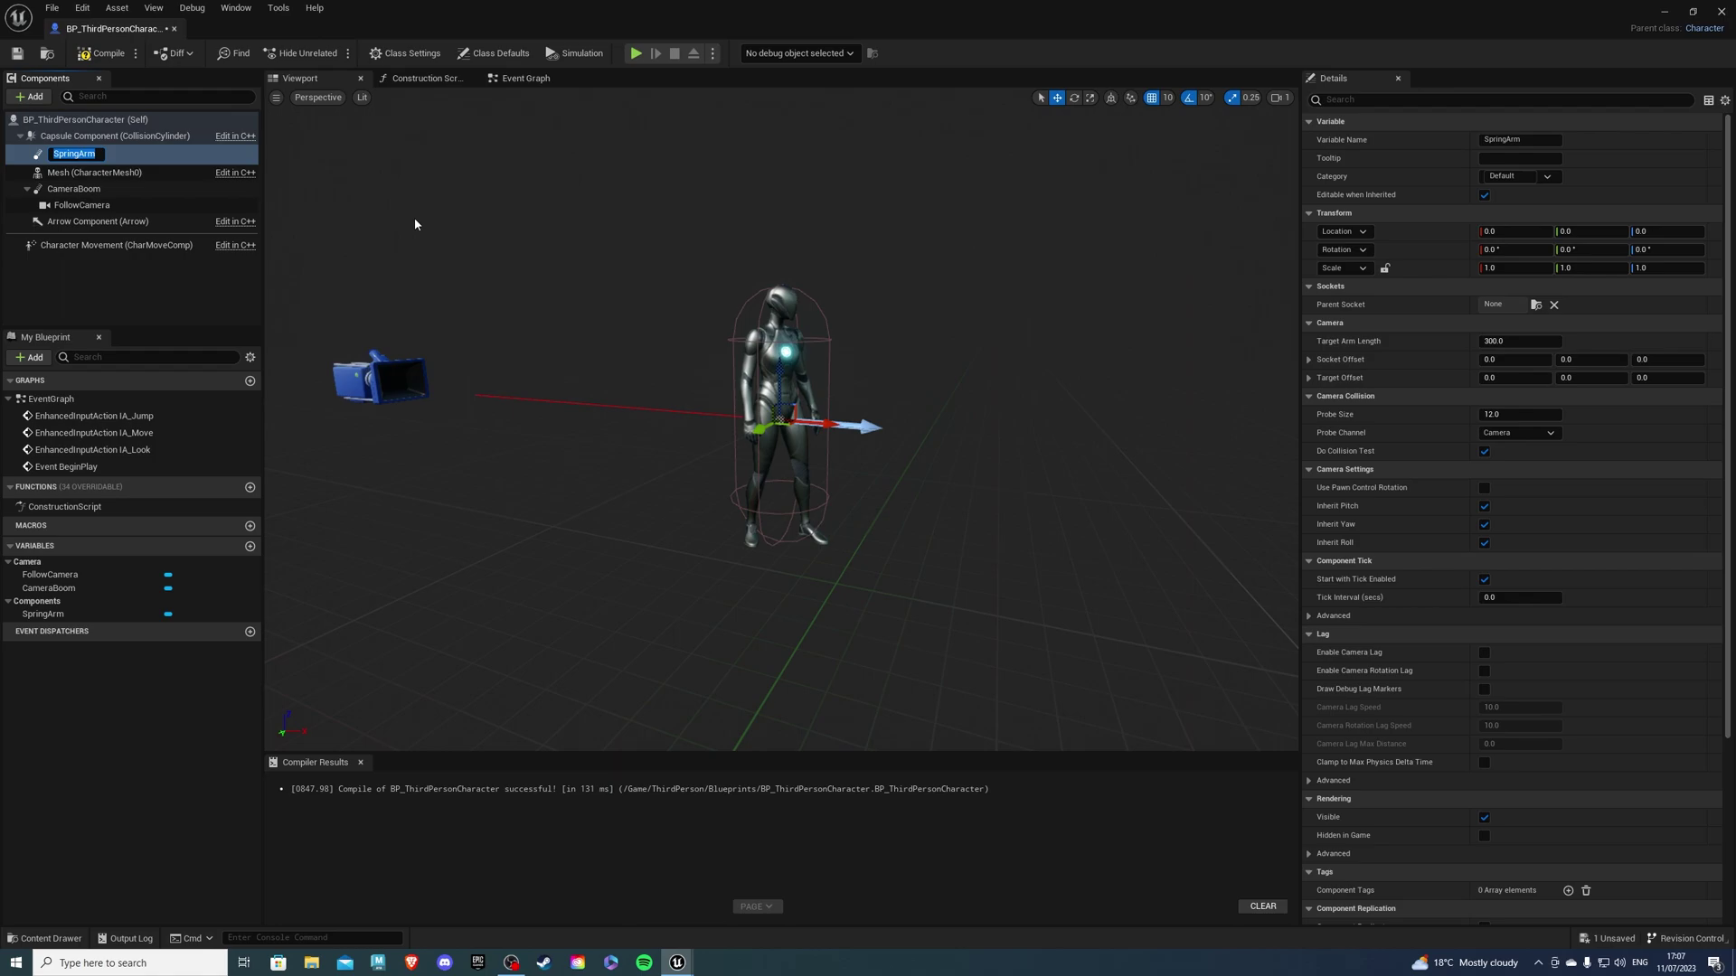
type("MinimapArm")
key("Return")
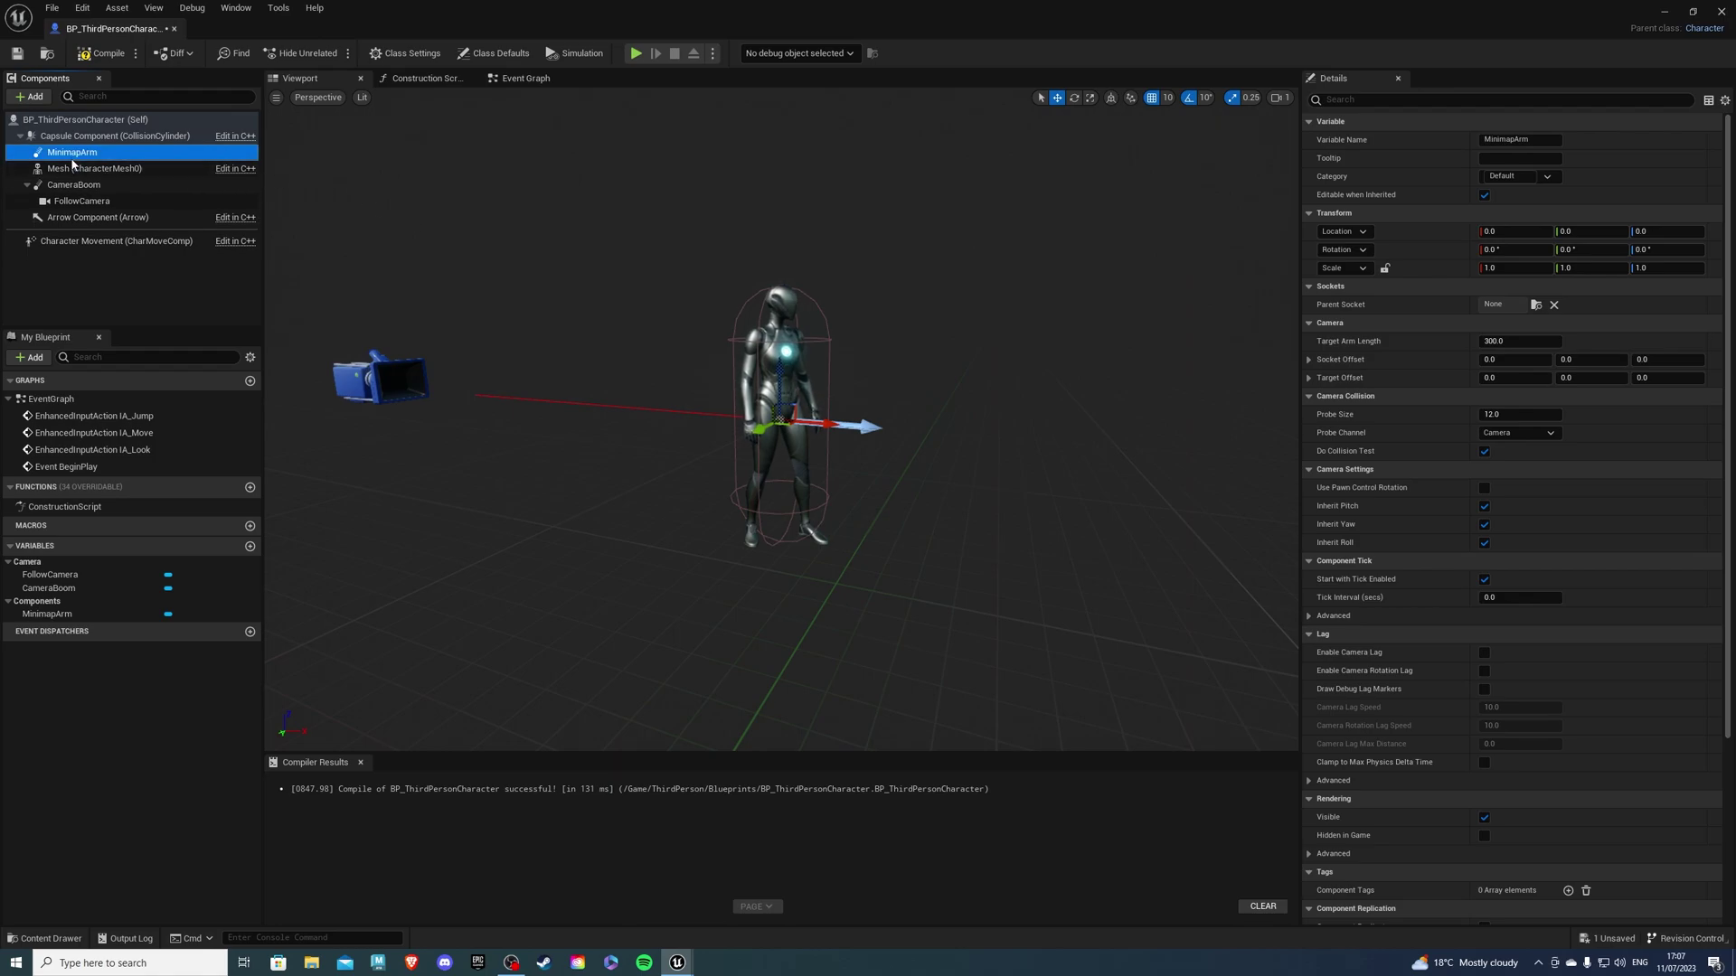
- Add a Scene Capture Component 2D under MinimapArm and name it MinimapCapture
left_click(29, 96)
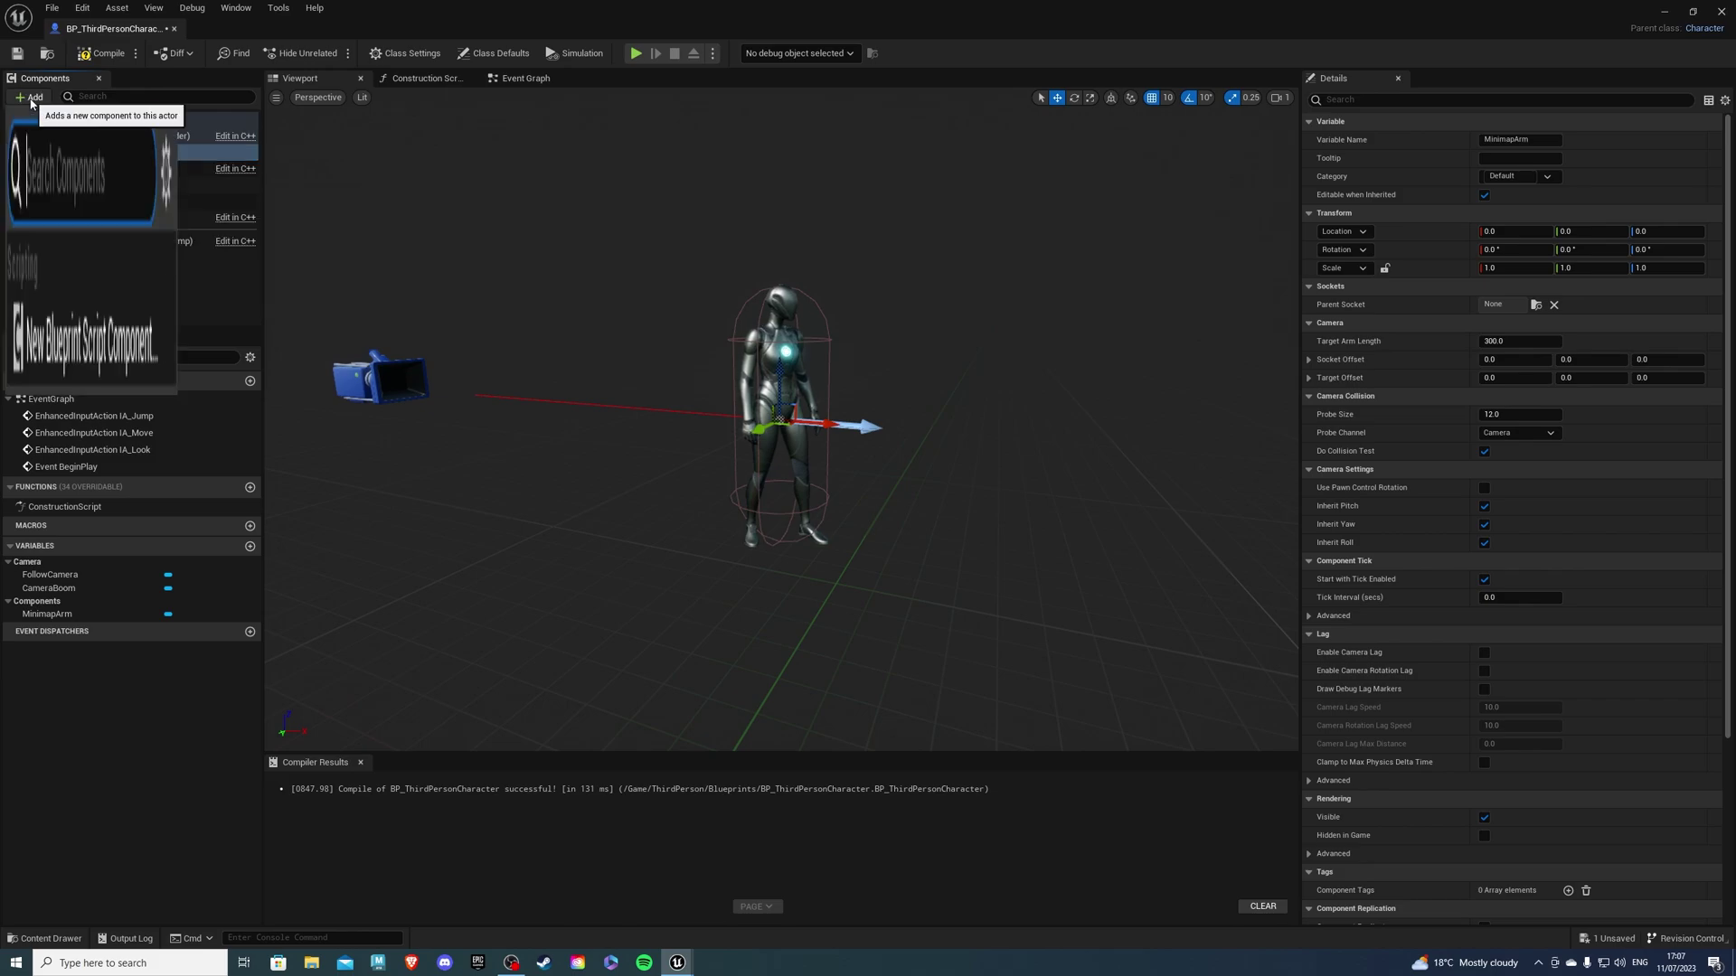
type("s")
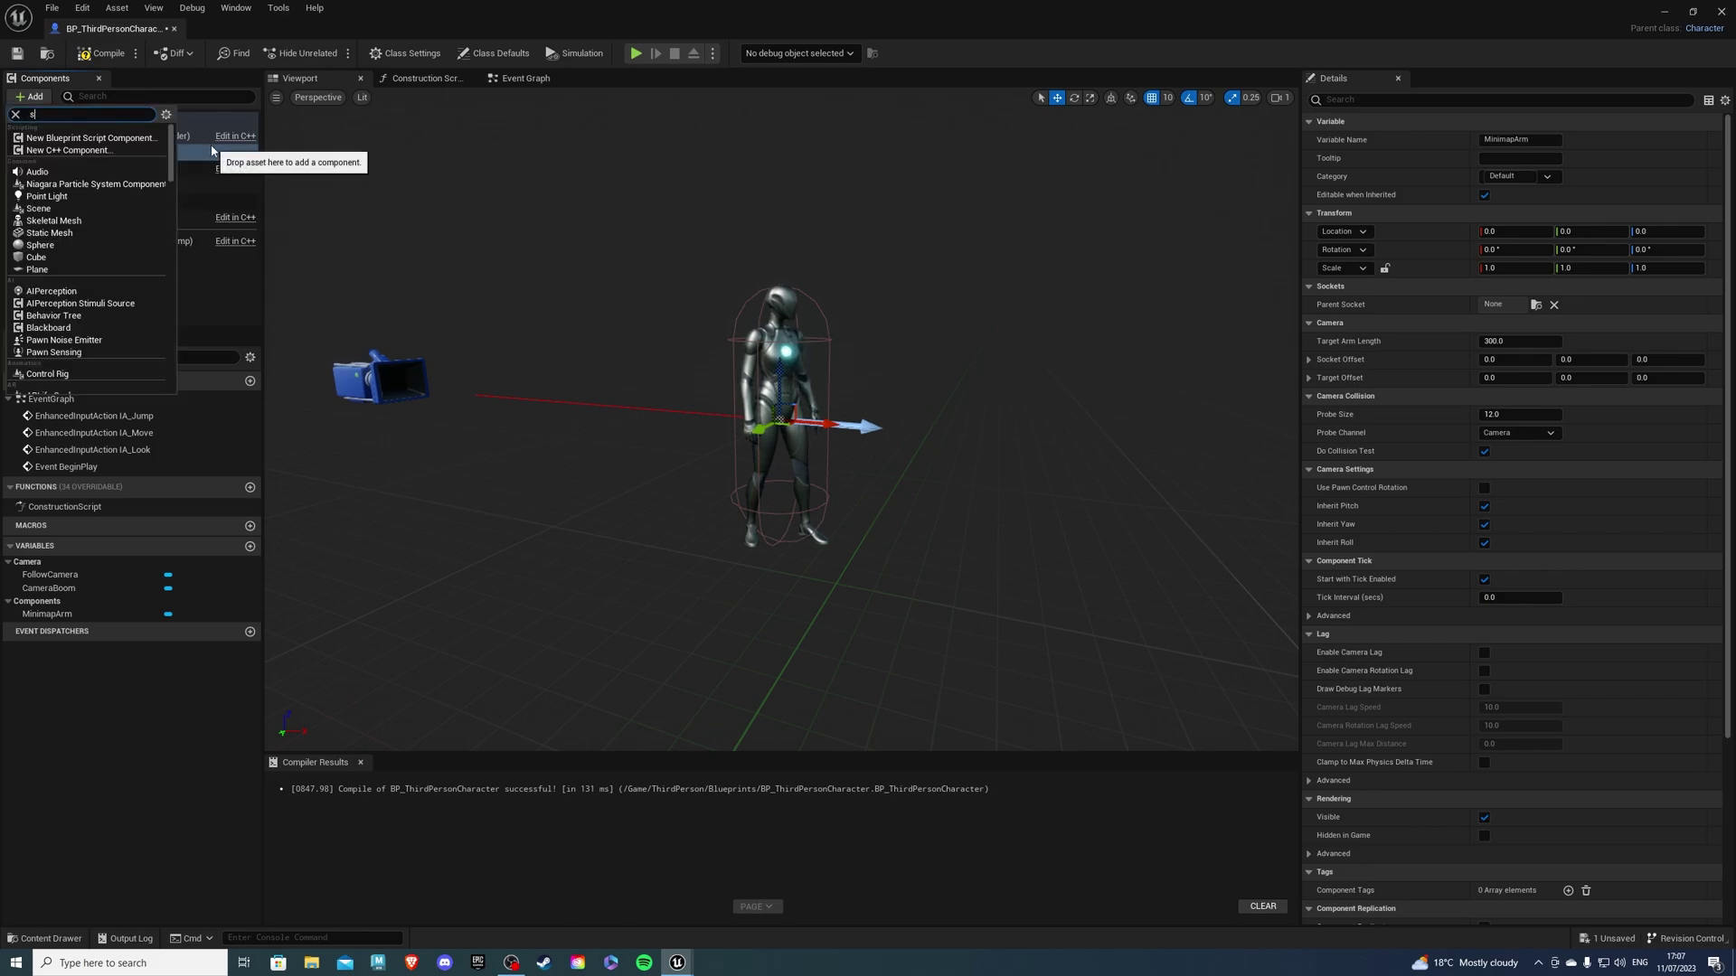
type("cene")
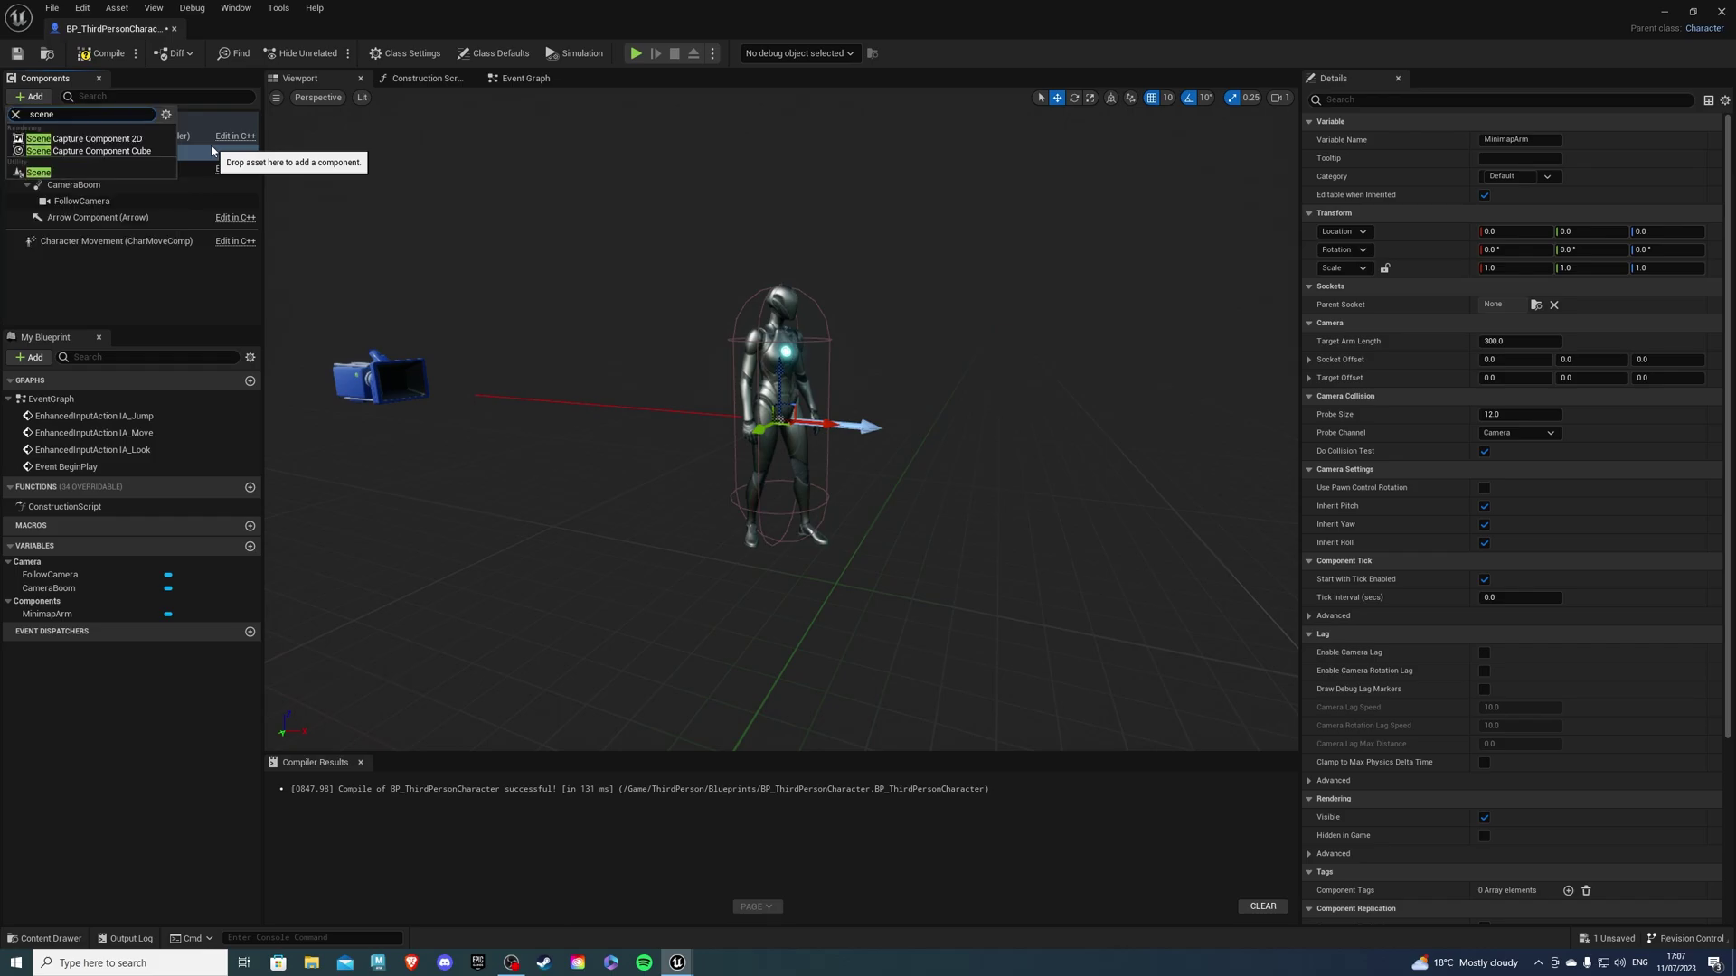
left_click(90, 138)
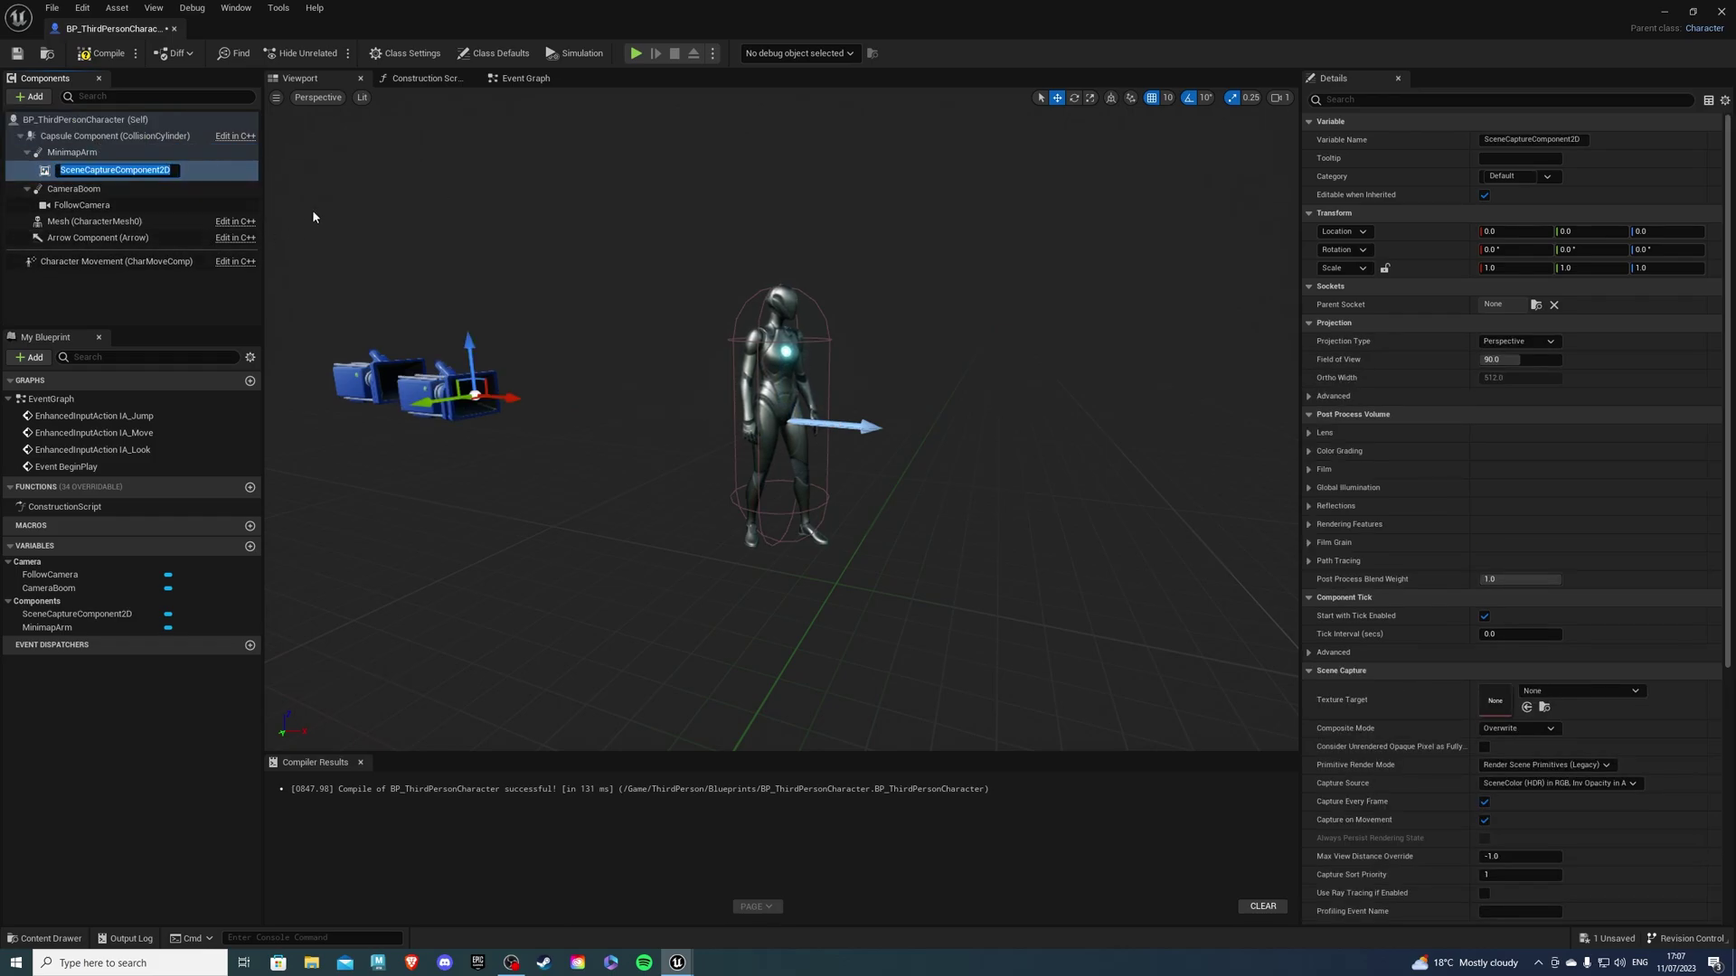
type("M")
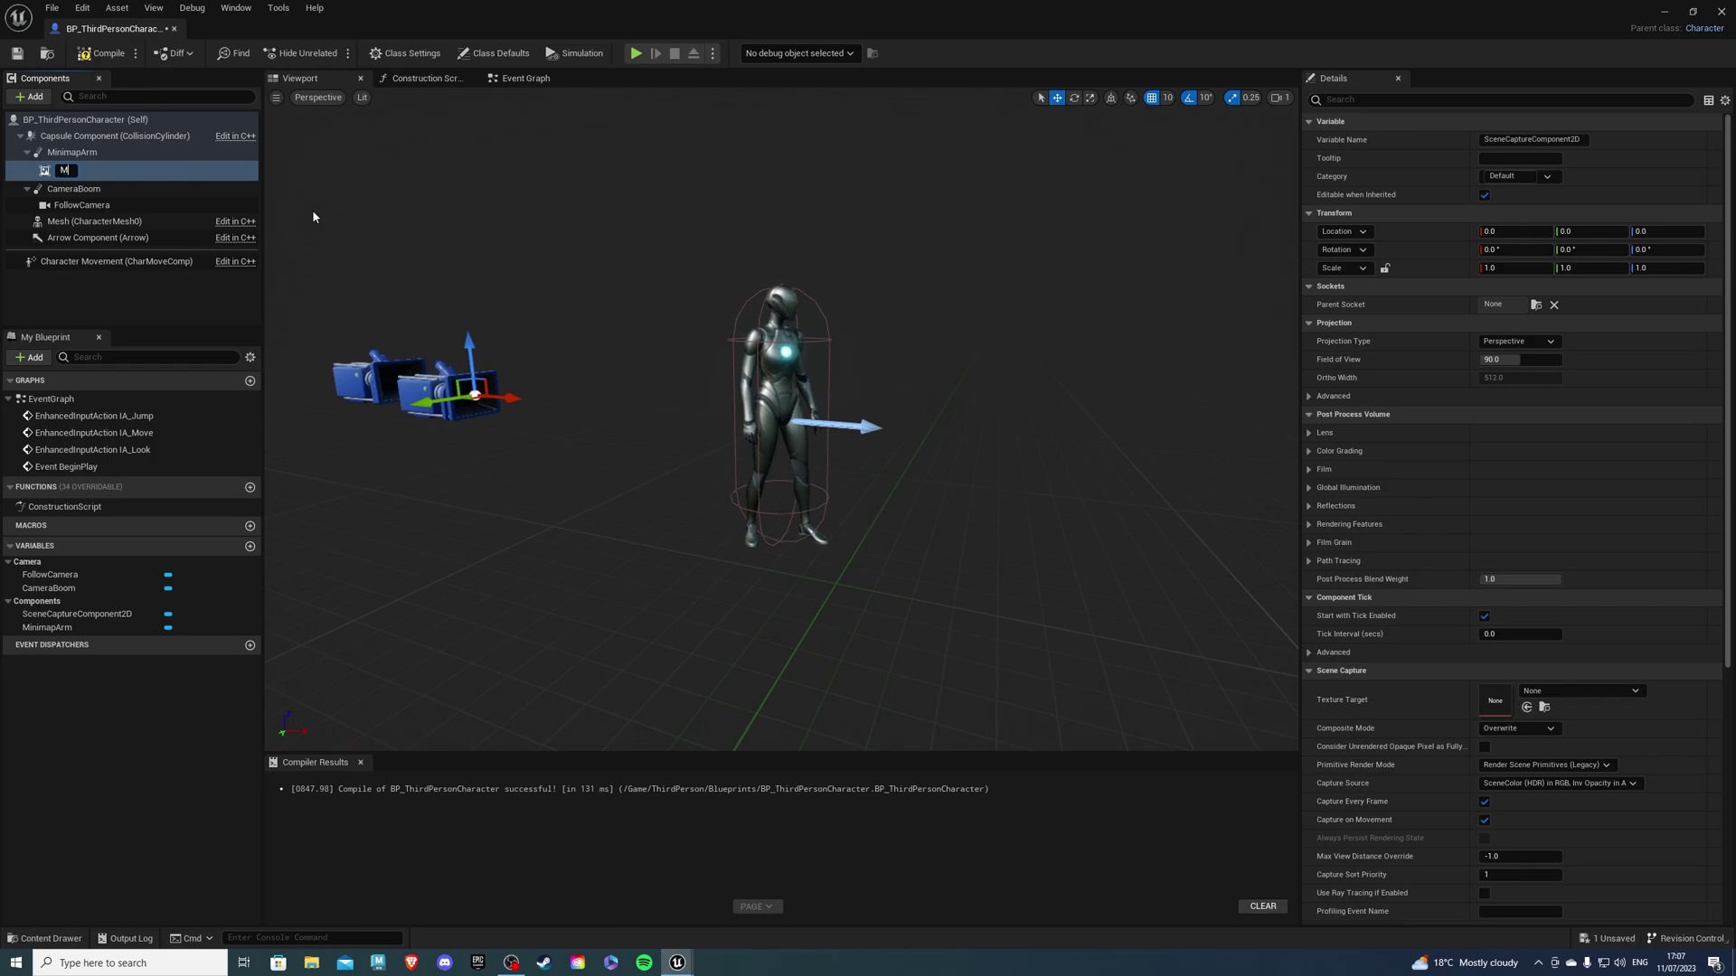
type("inimapCapture")
key("Return")
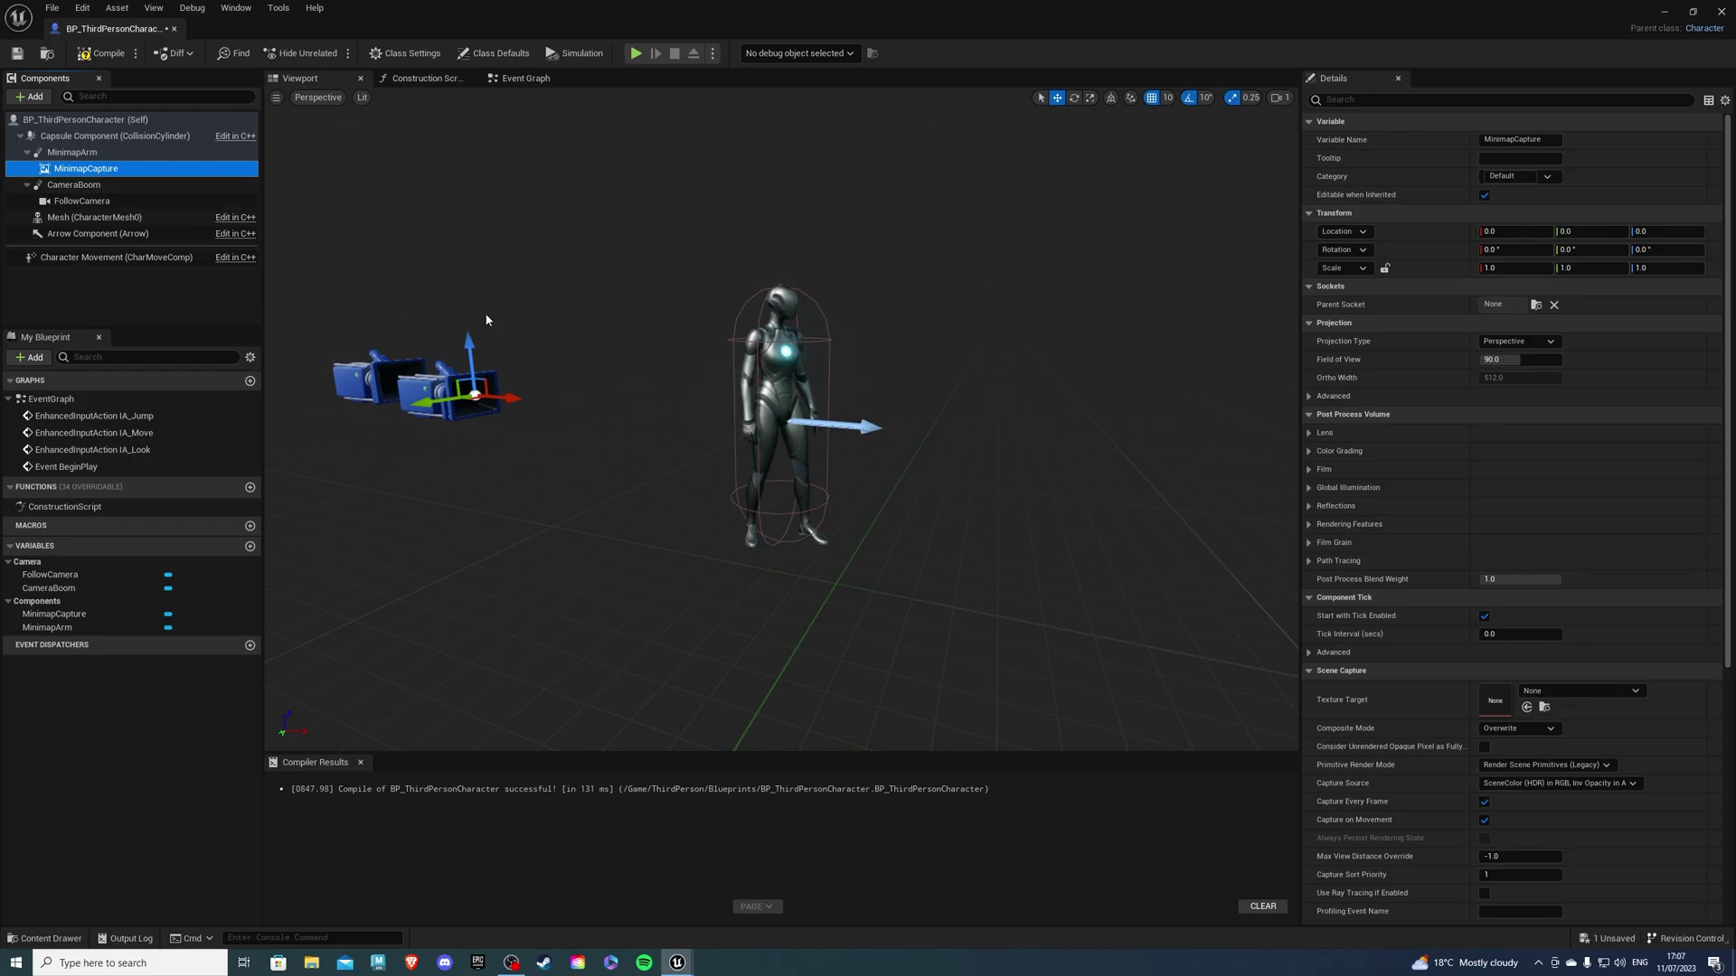
- Rotate MinimapArm to -90° pitch with the rotate gizmo and untick Inherit Pitch and Inherit Yaw
left_click(72, 153)
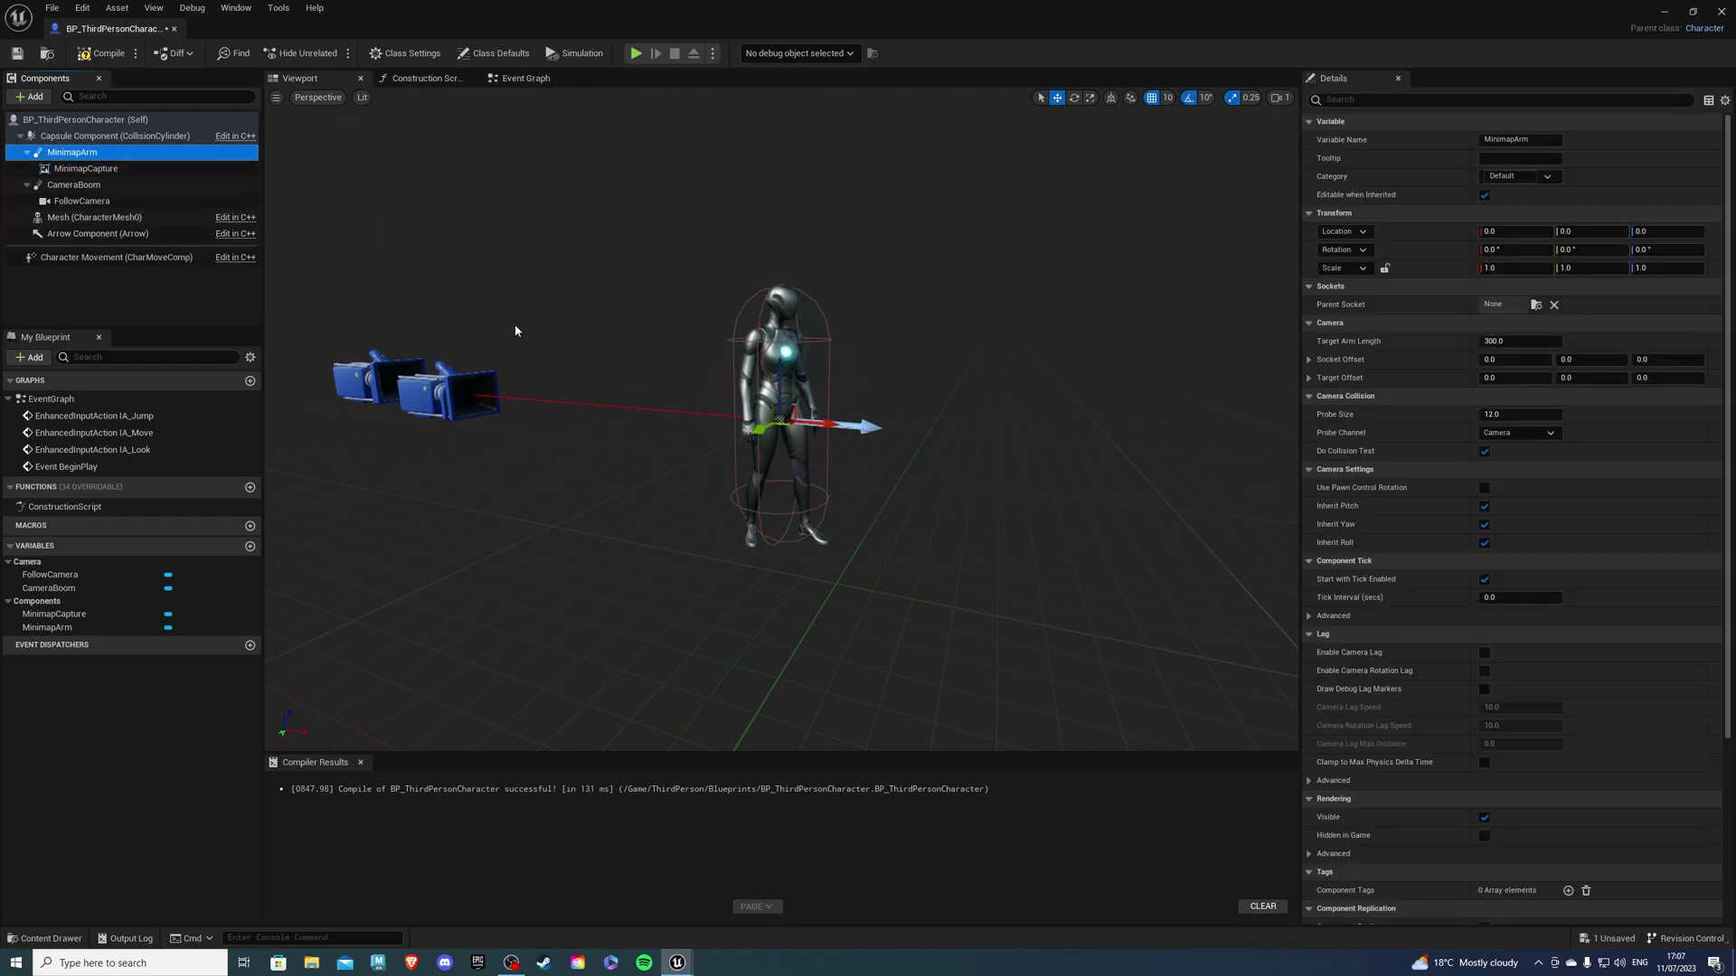
right_click_drag(647, 340, 637, 340)
key("e")
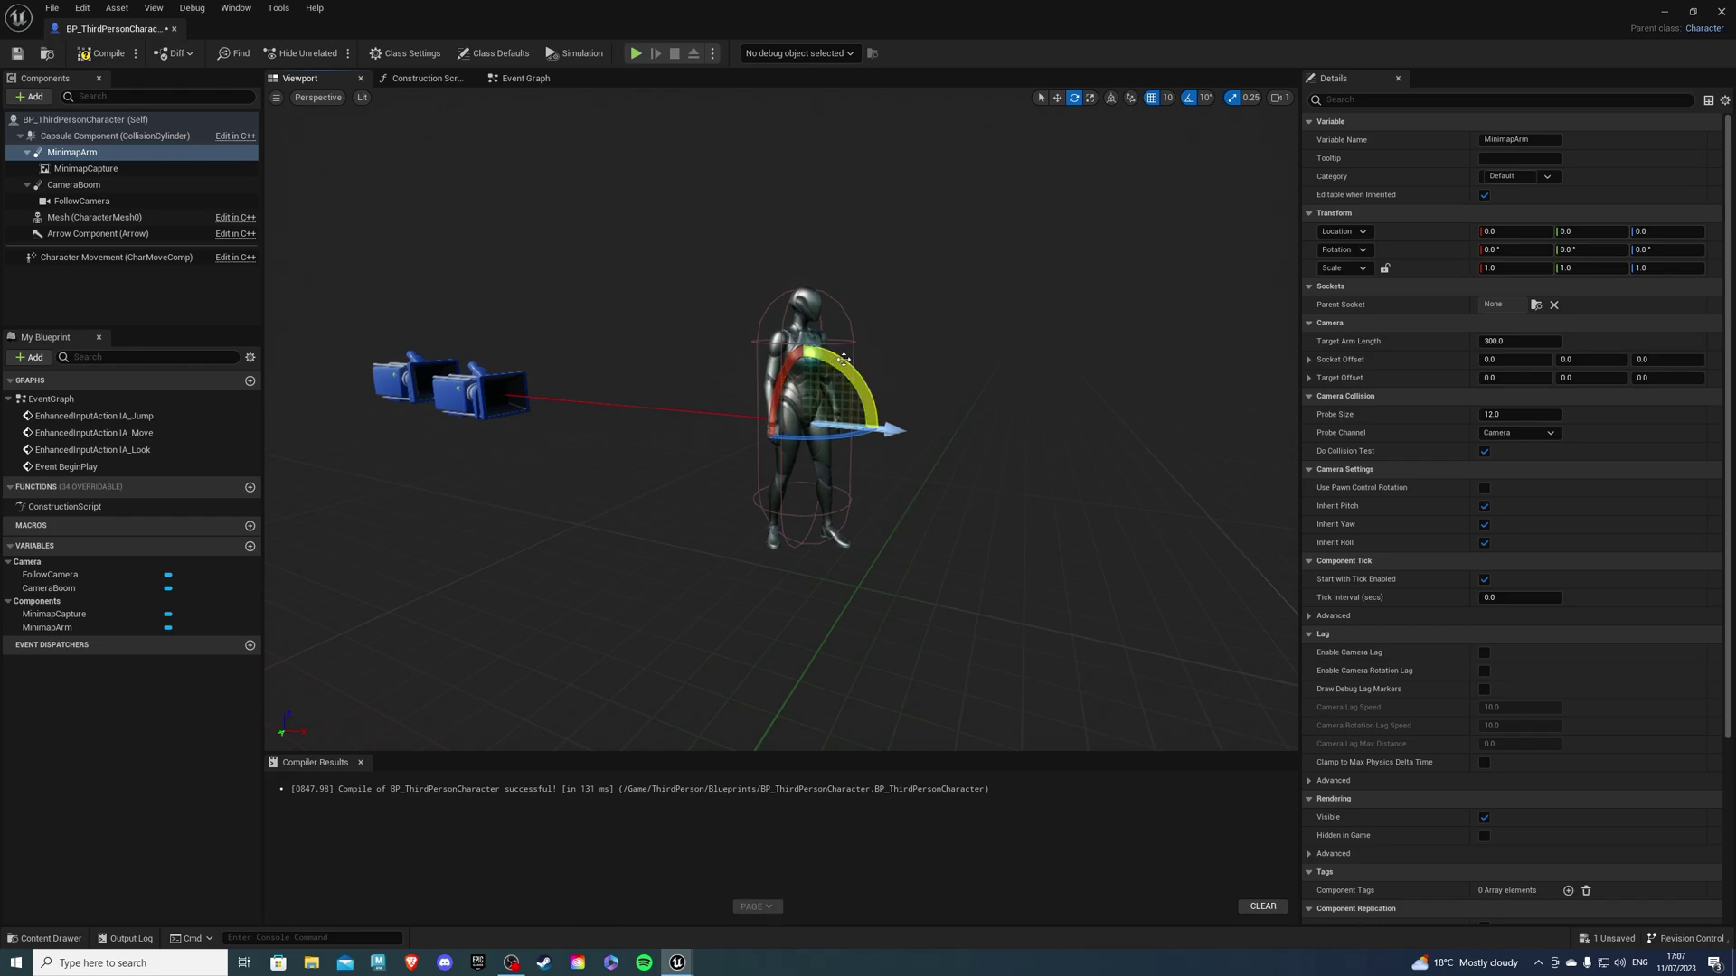
left_click_drag(775, 360, 785, 443)
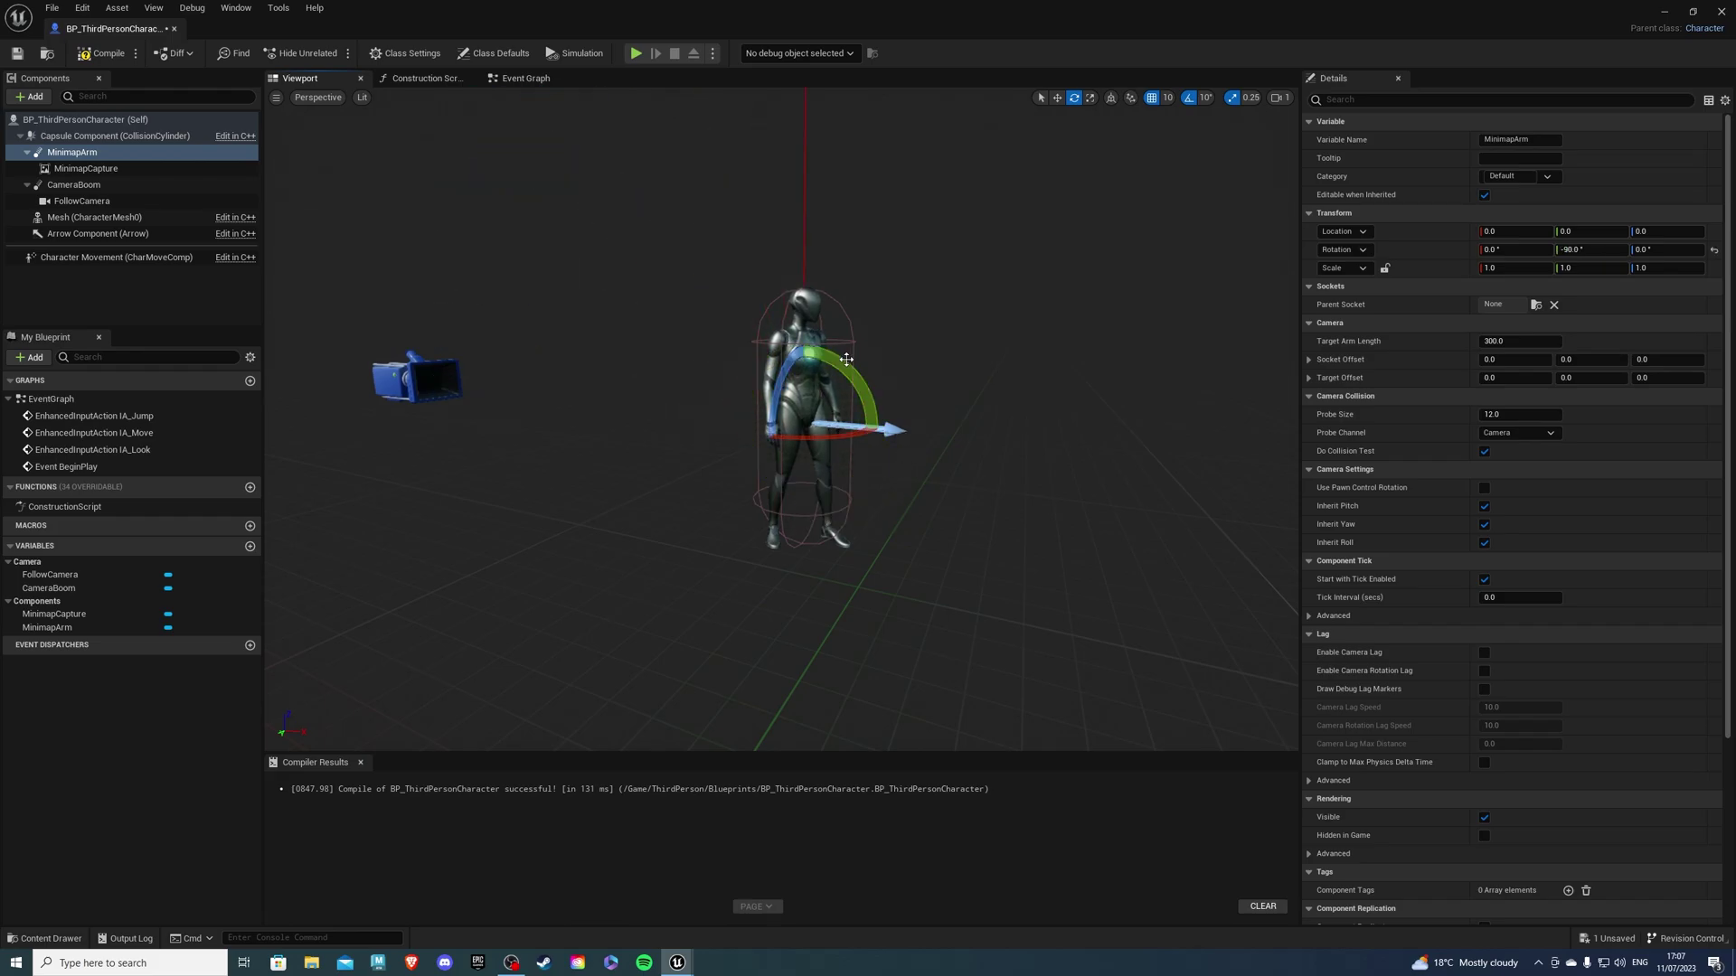
right_click_drag(892, 333, 920, 291)
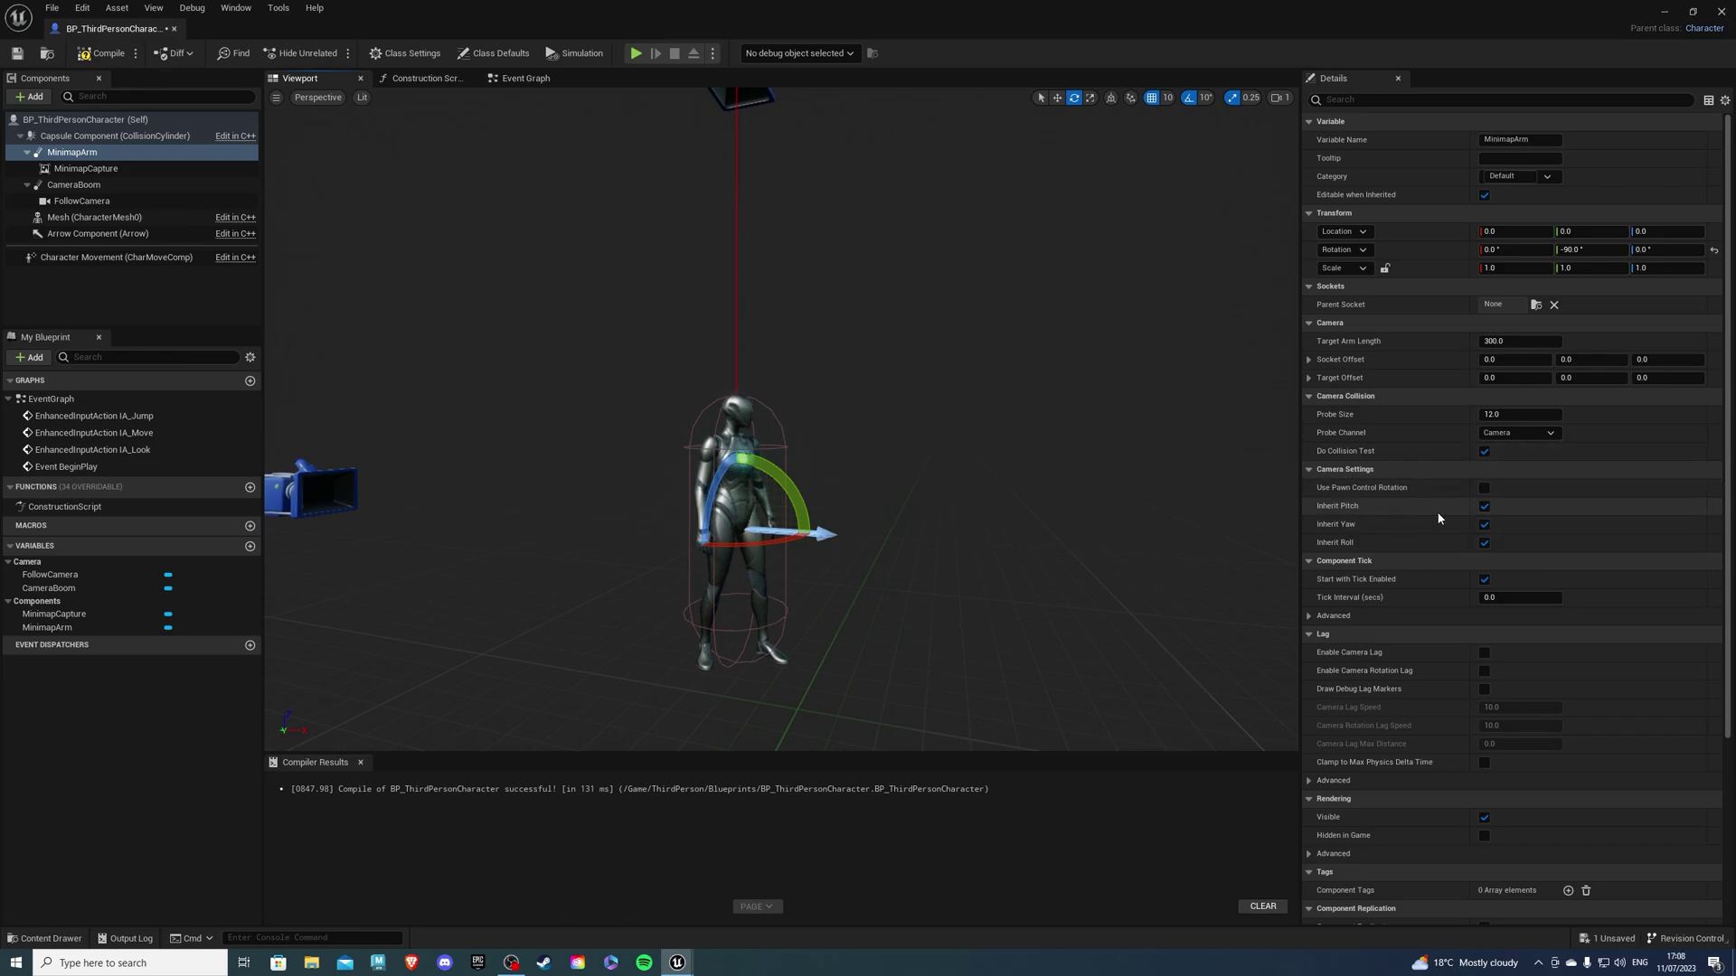
left_click(1485, 512)
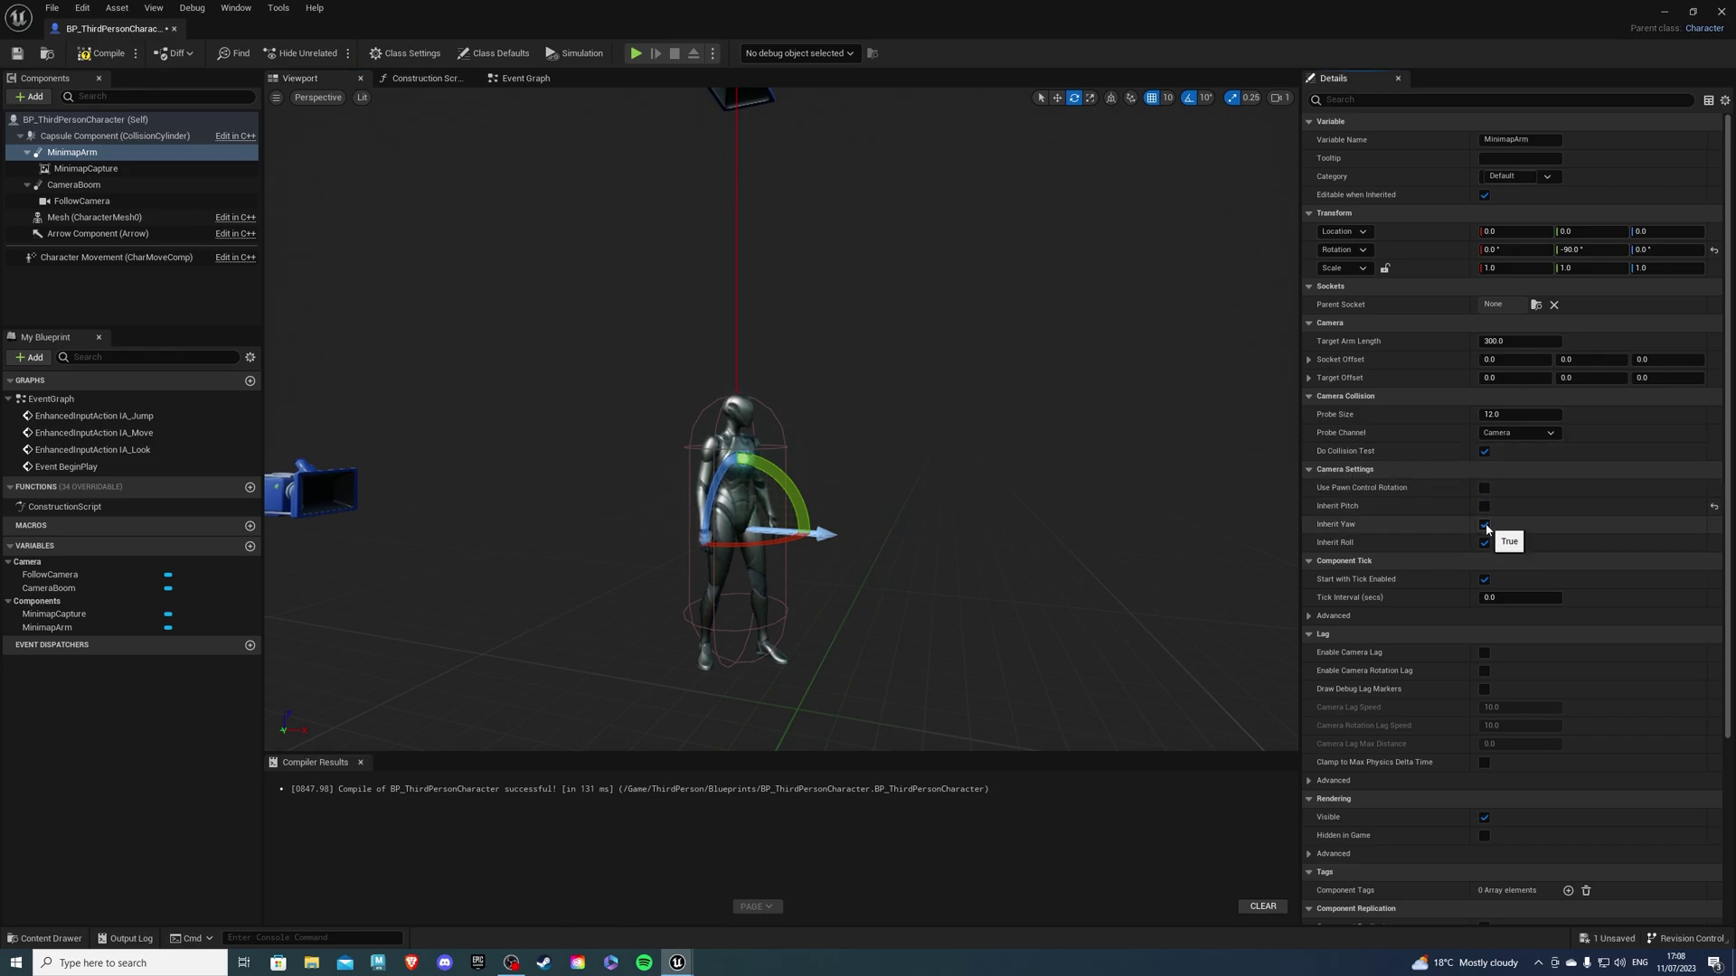
left_click(1485, 526)
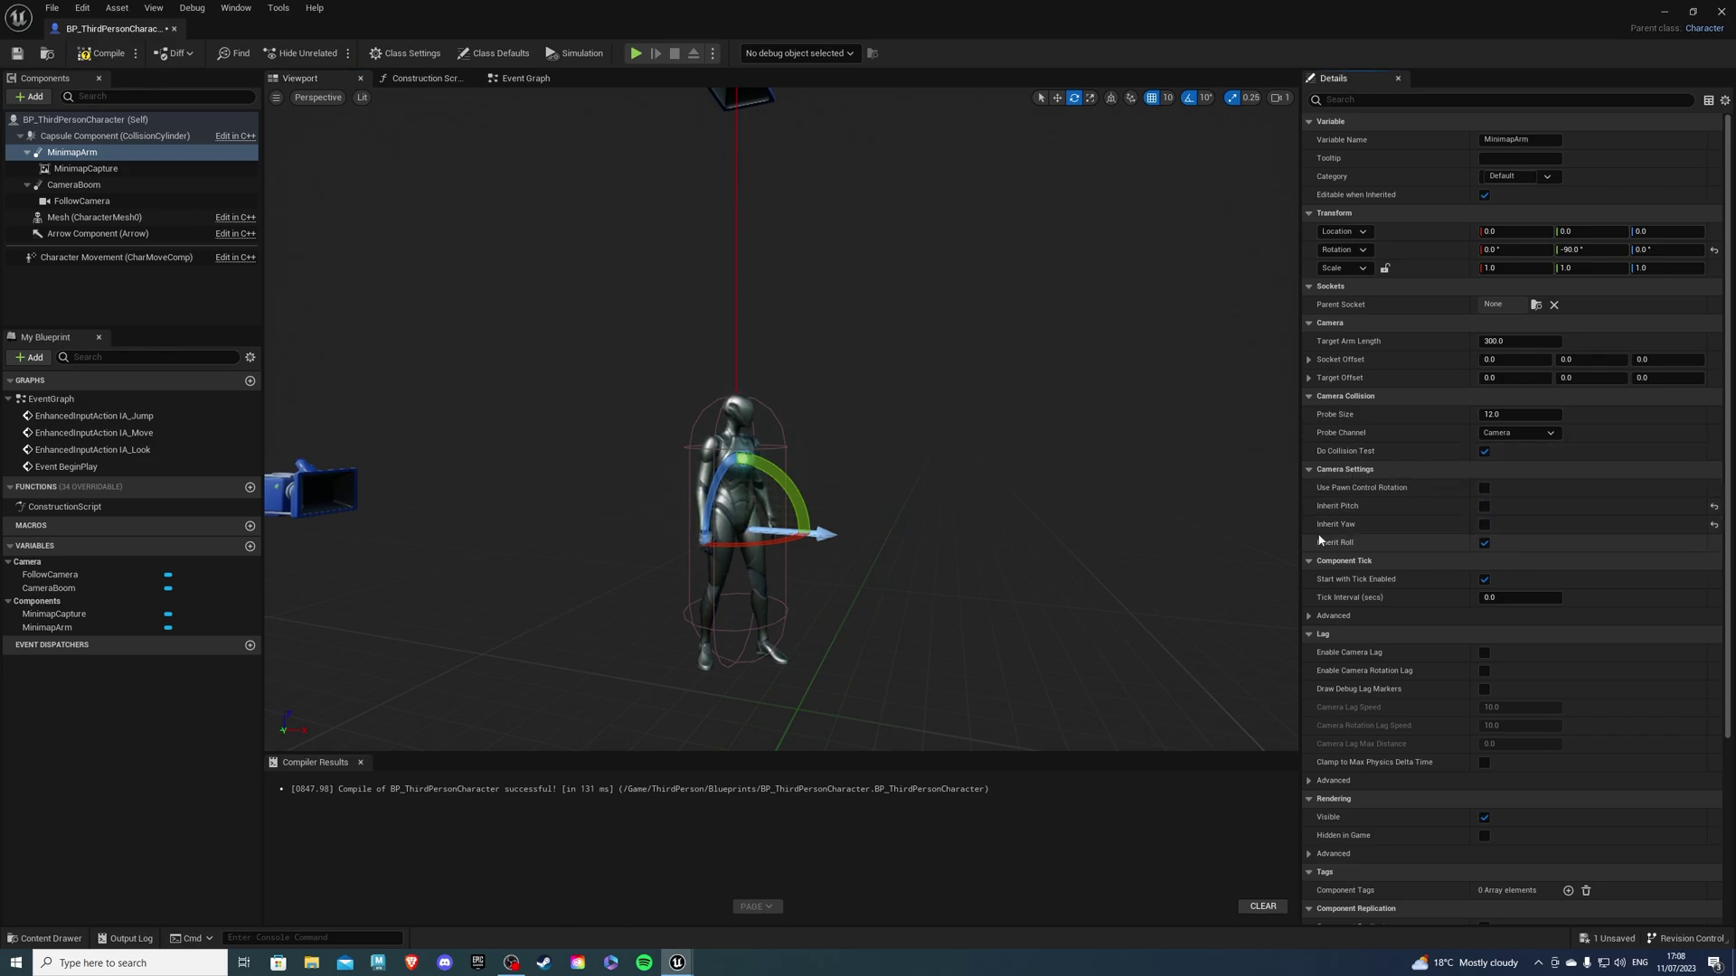
- Untick MinimapArm's Inherit Roll and set MinimapCapture's Projection Type to Orthographic
left_click(1483, 544)
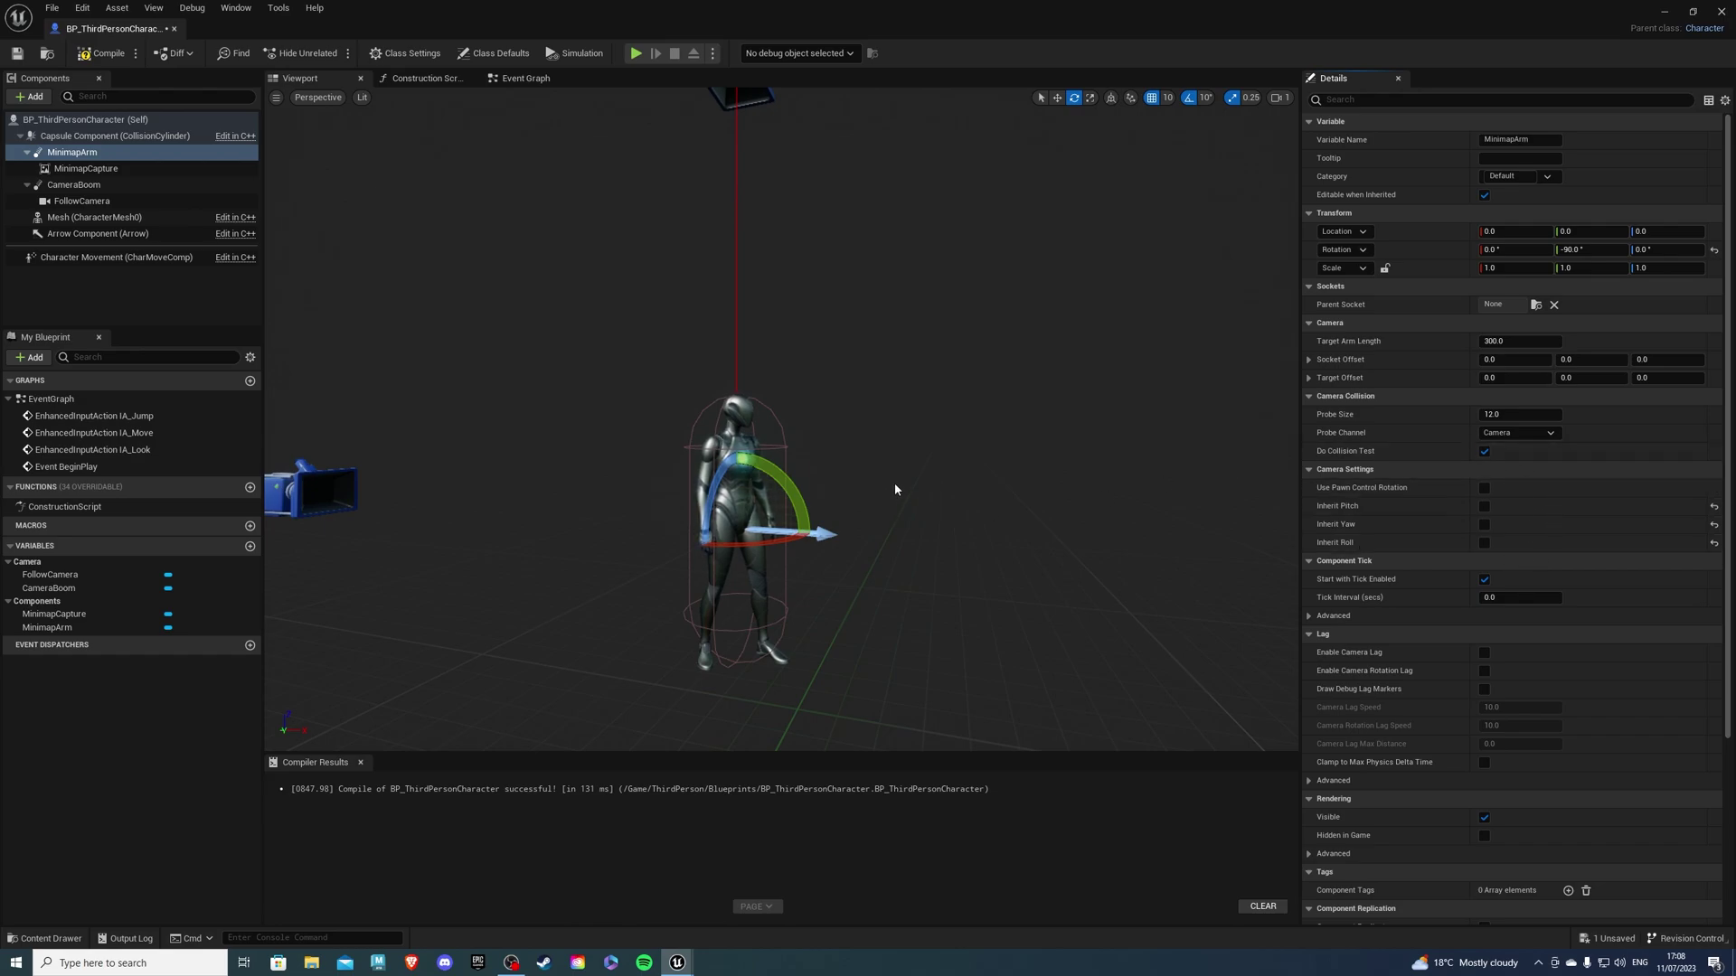
right_click_drag(903, 447, 900, 461)
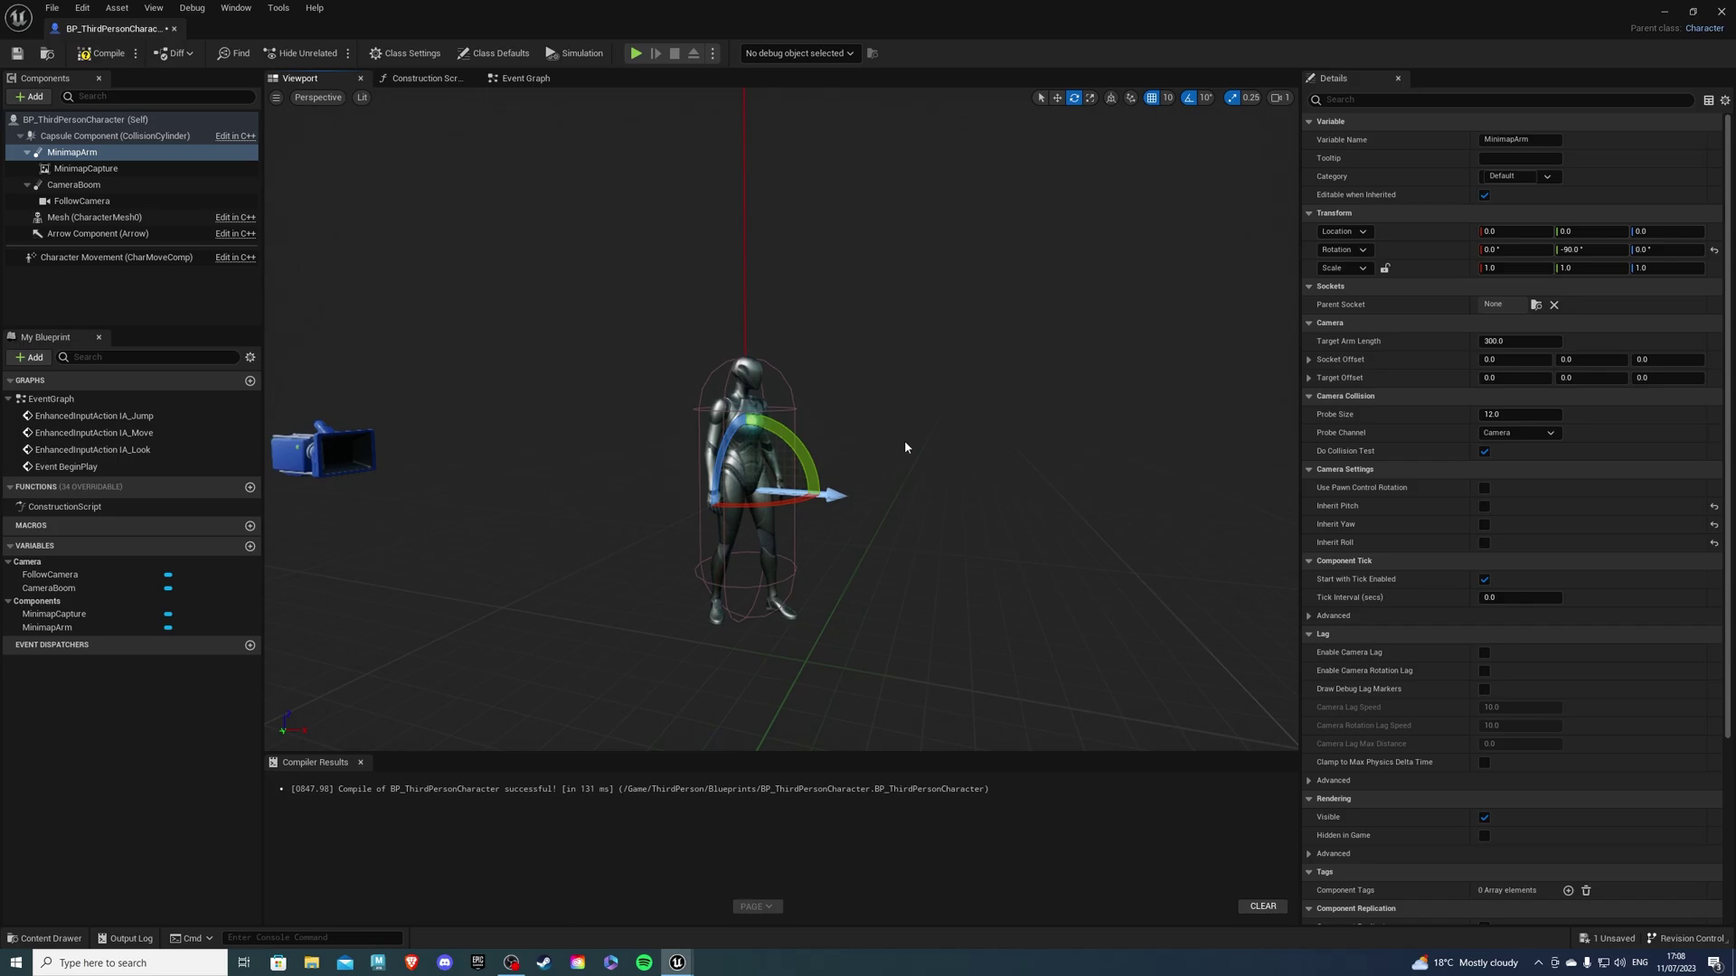
left_click(85, 169)
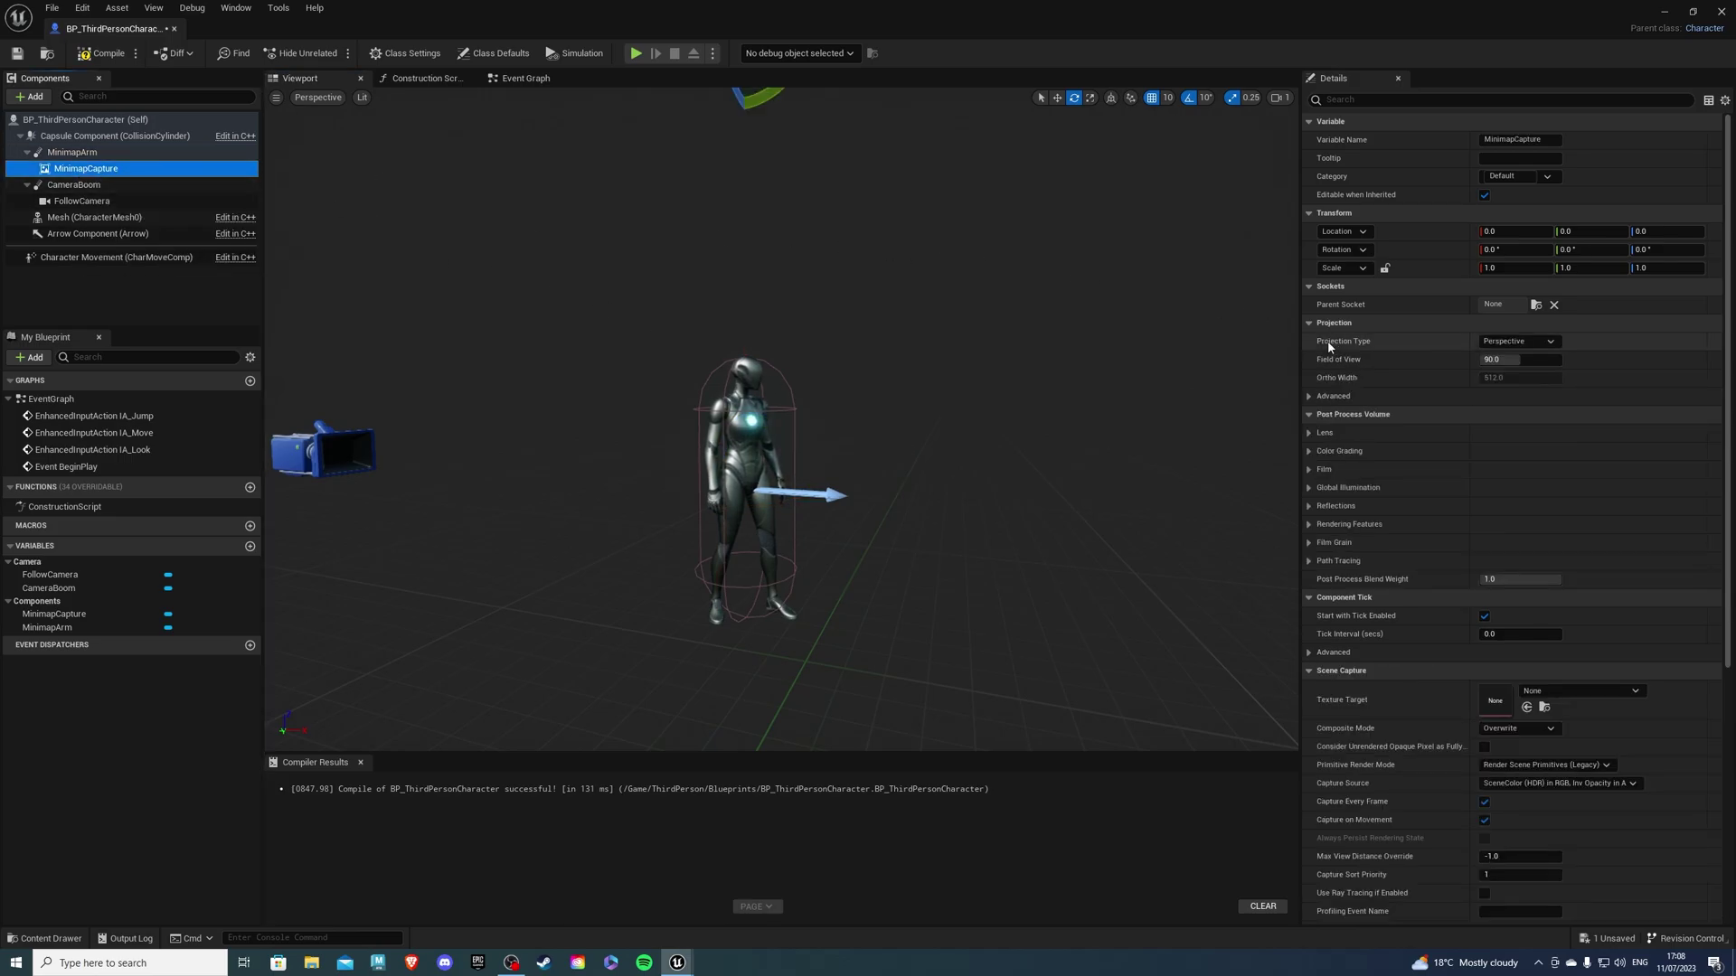
left_click(1521, 343)
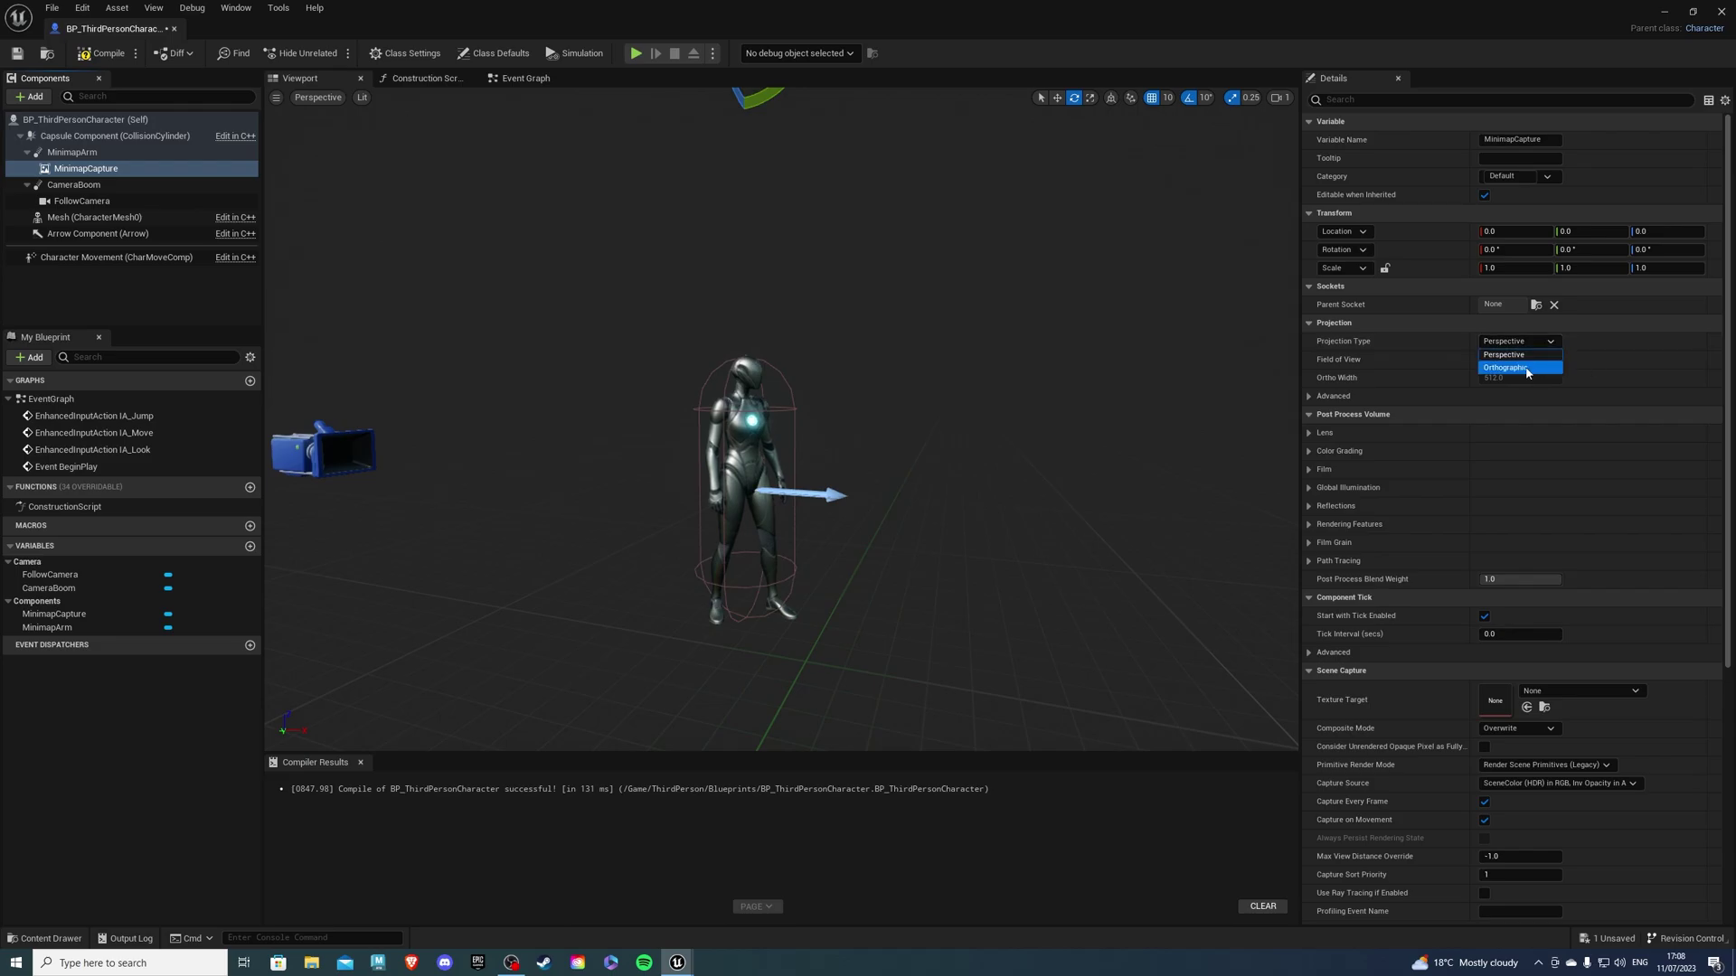
left_click(1526, 370)
- Give MinimapCapture an Ortho Width of 2000 and Minimap_target as its Texture Target
left_click(1527, 380)
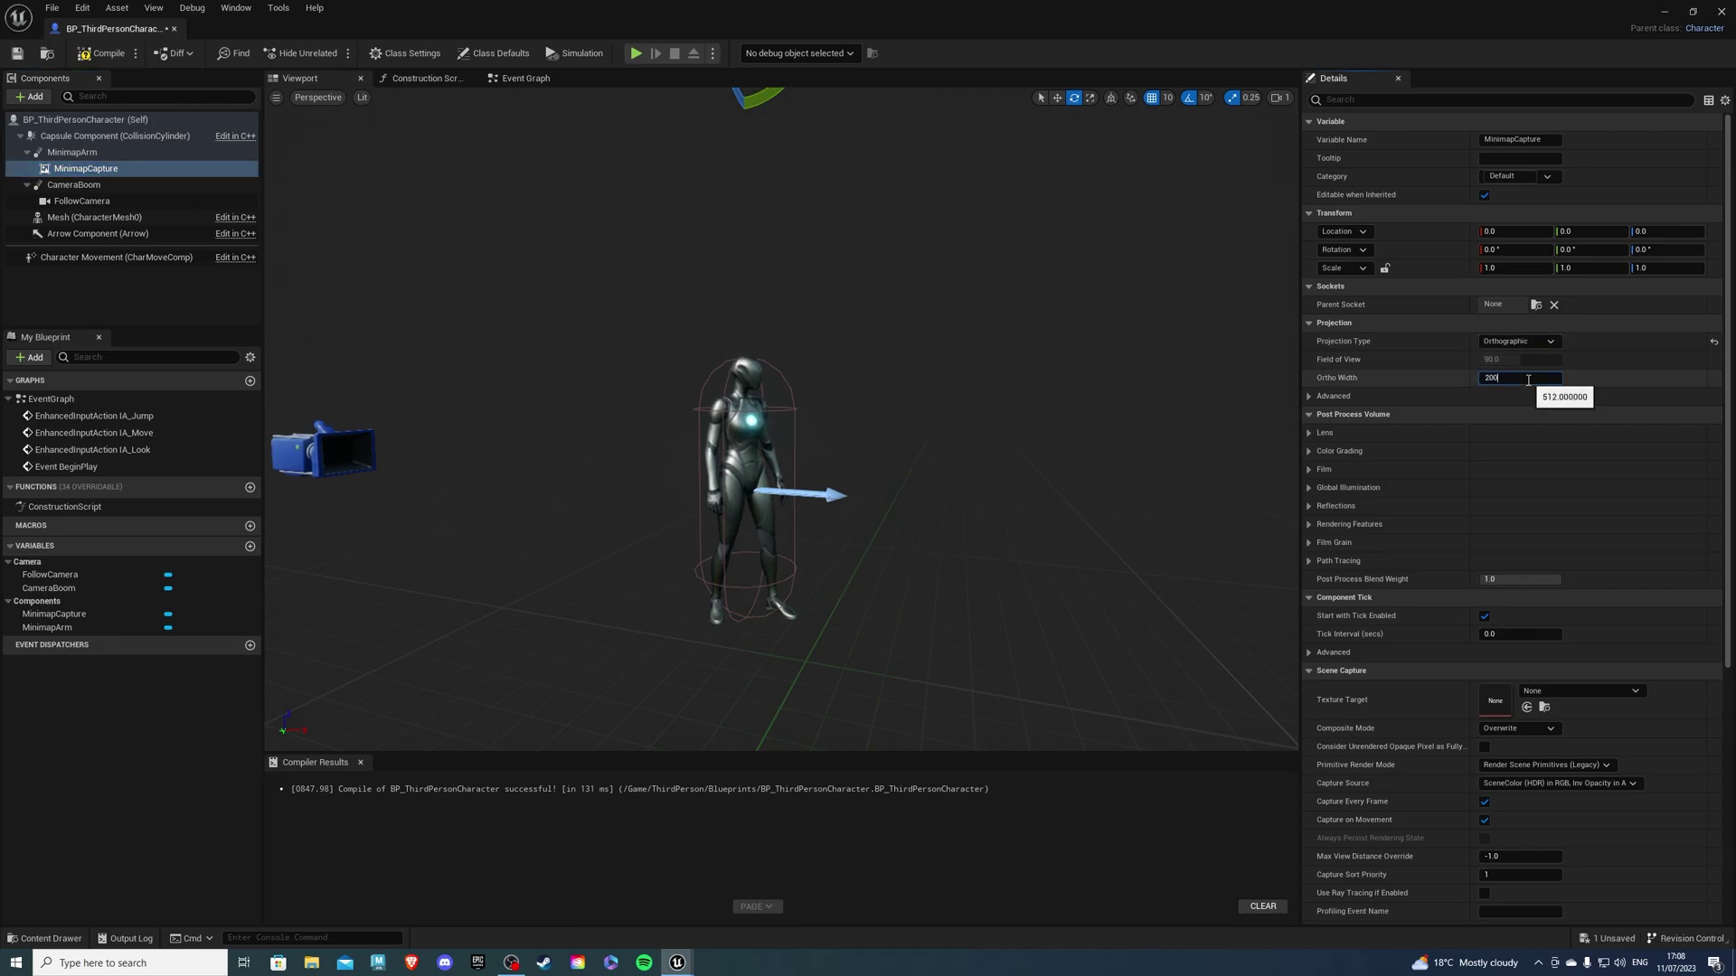
key("Return")
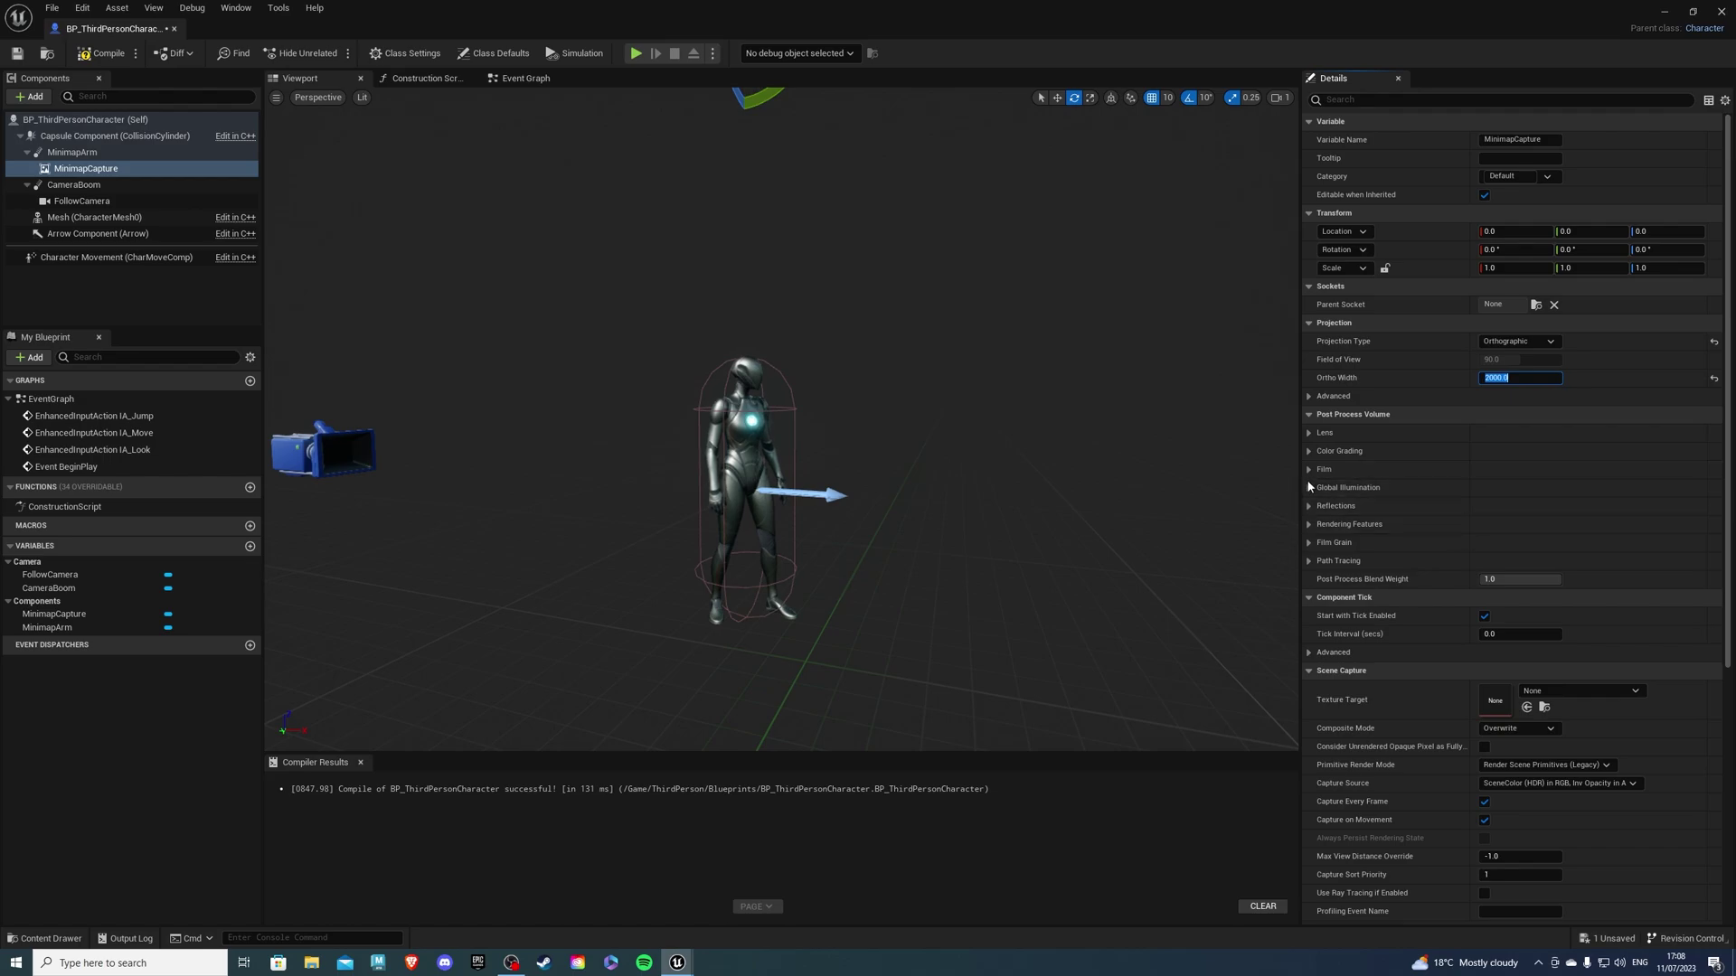
left_click(1534, 694)
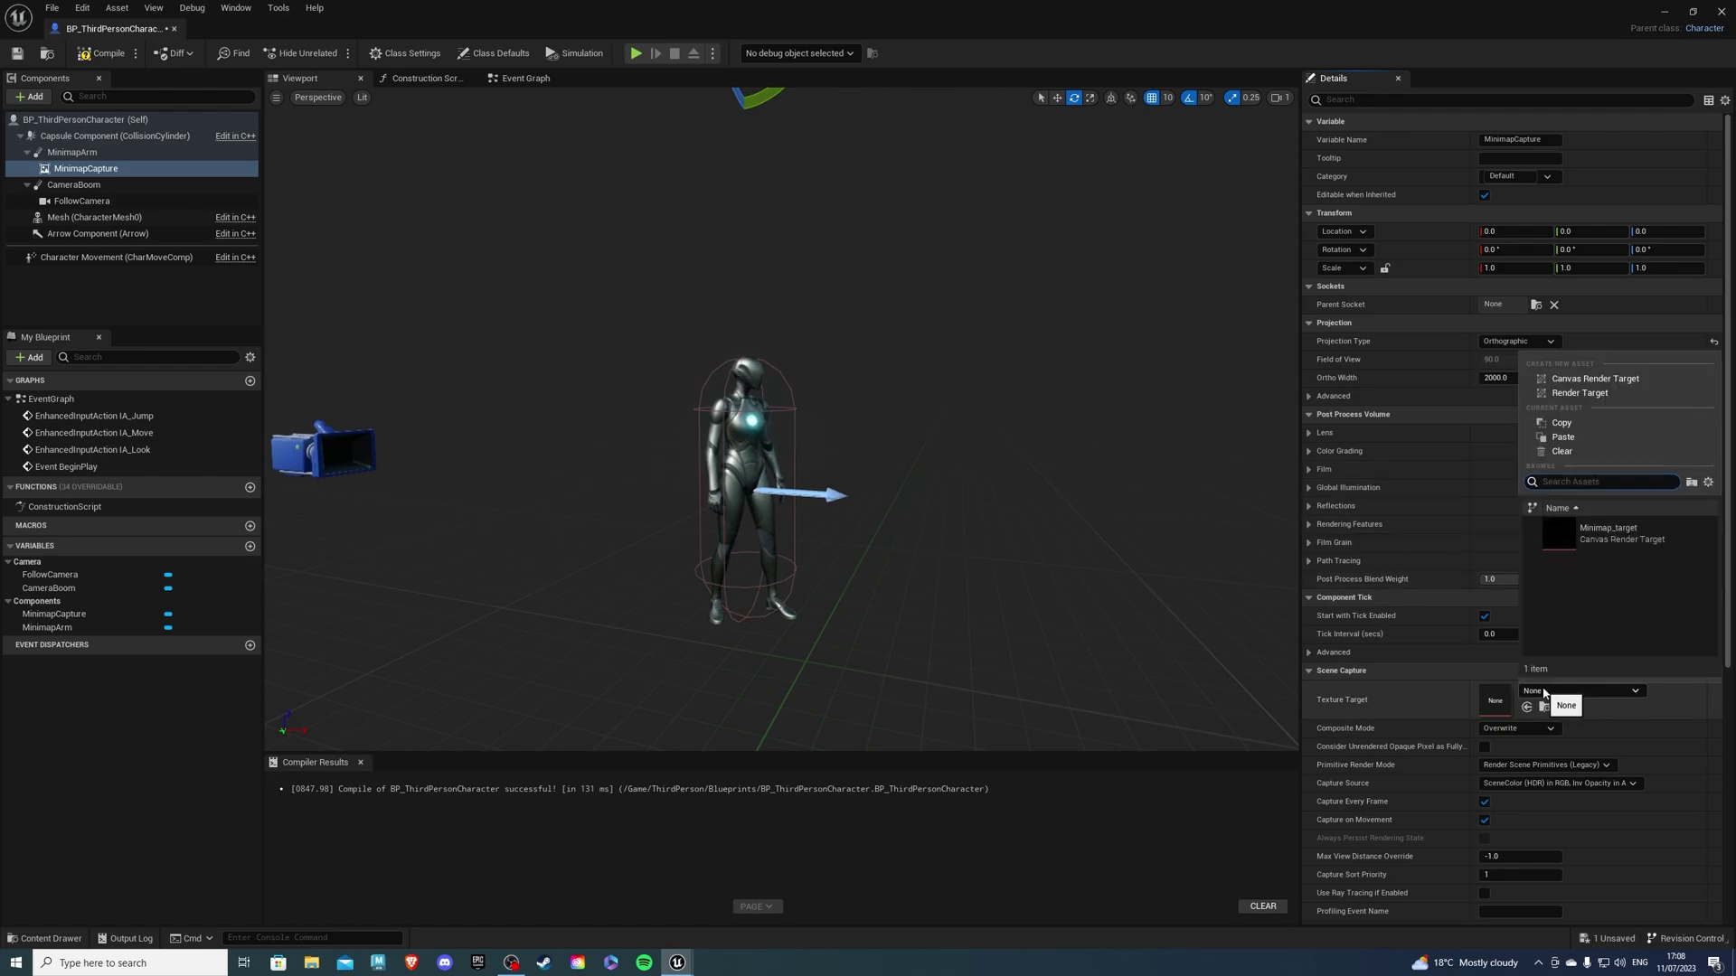
left_click(1561, 537)
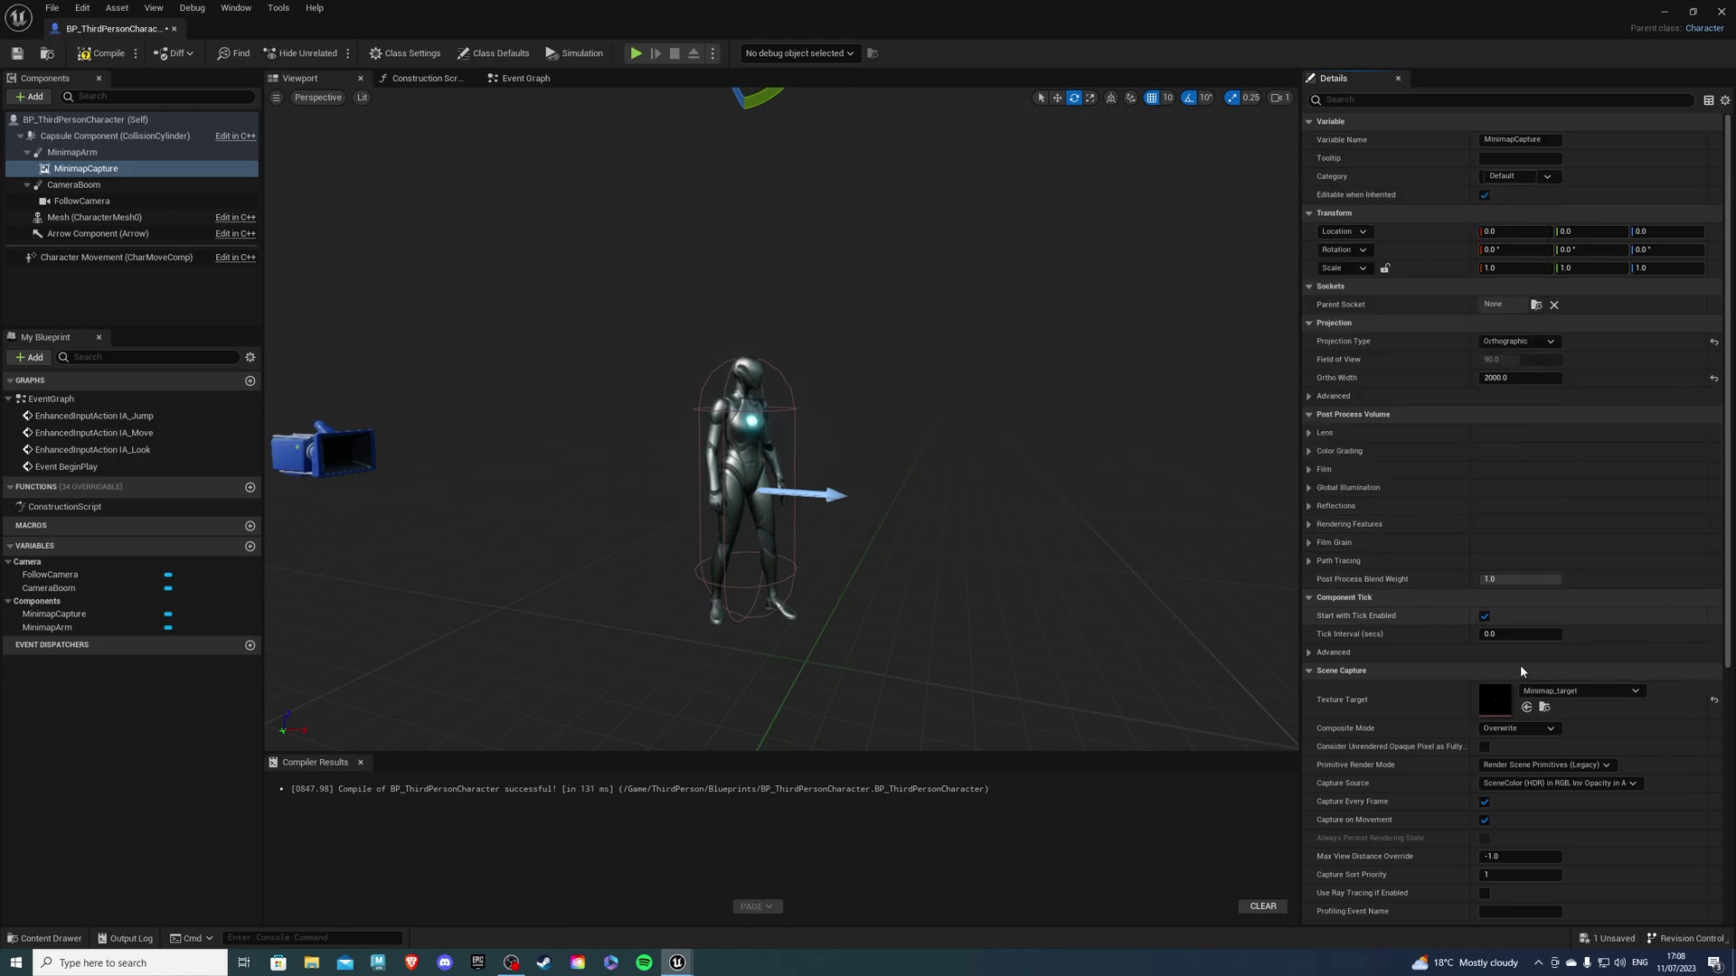
- Compile and save BP_ThirdPersonCharacter and return to the level editor
left_click(84, 56)
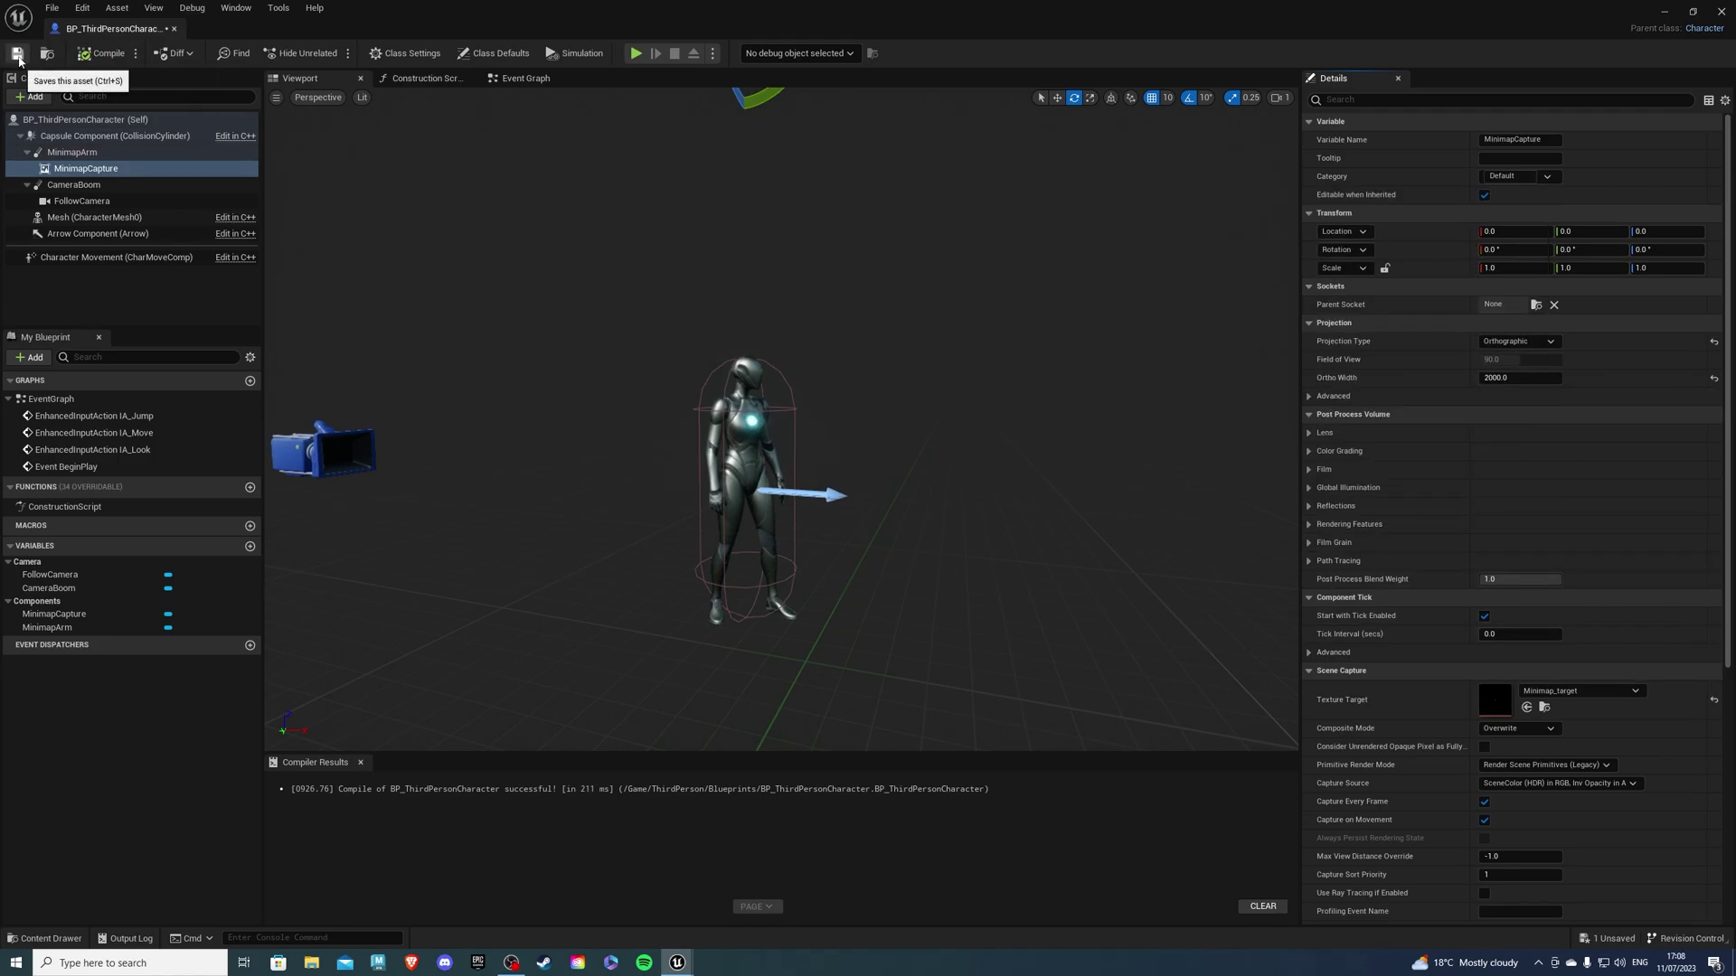
left_click(16, 52)
left_click(1664, 12)
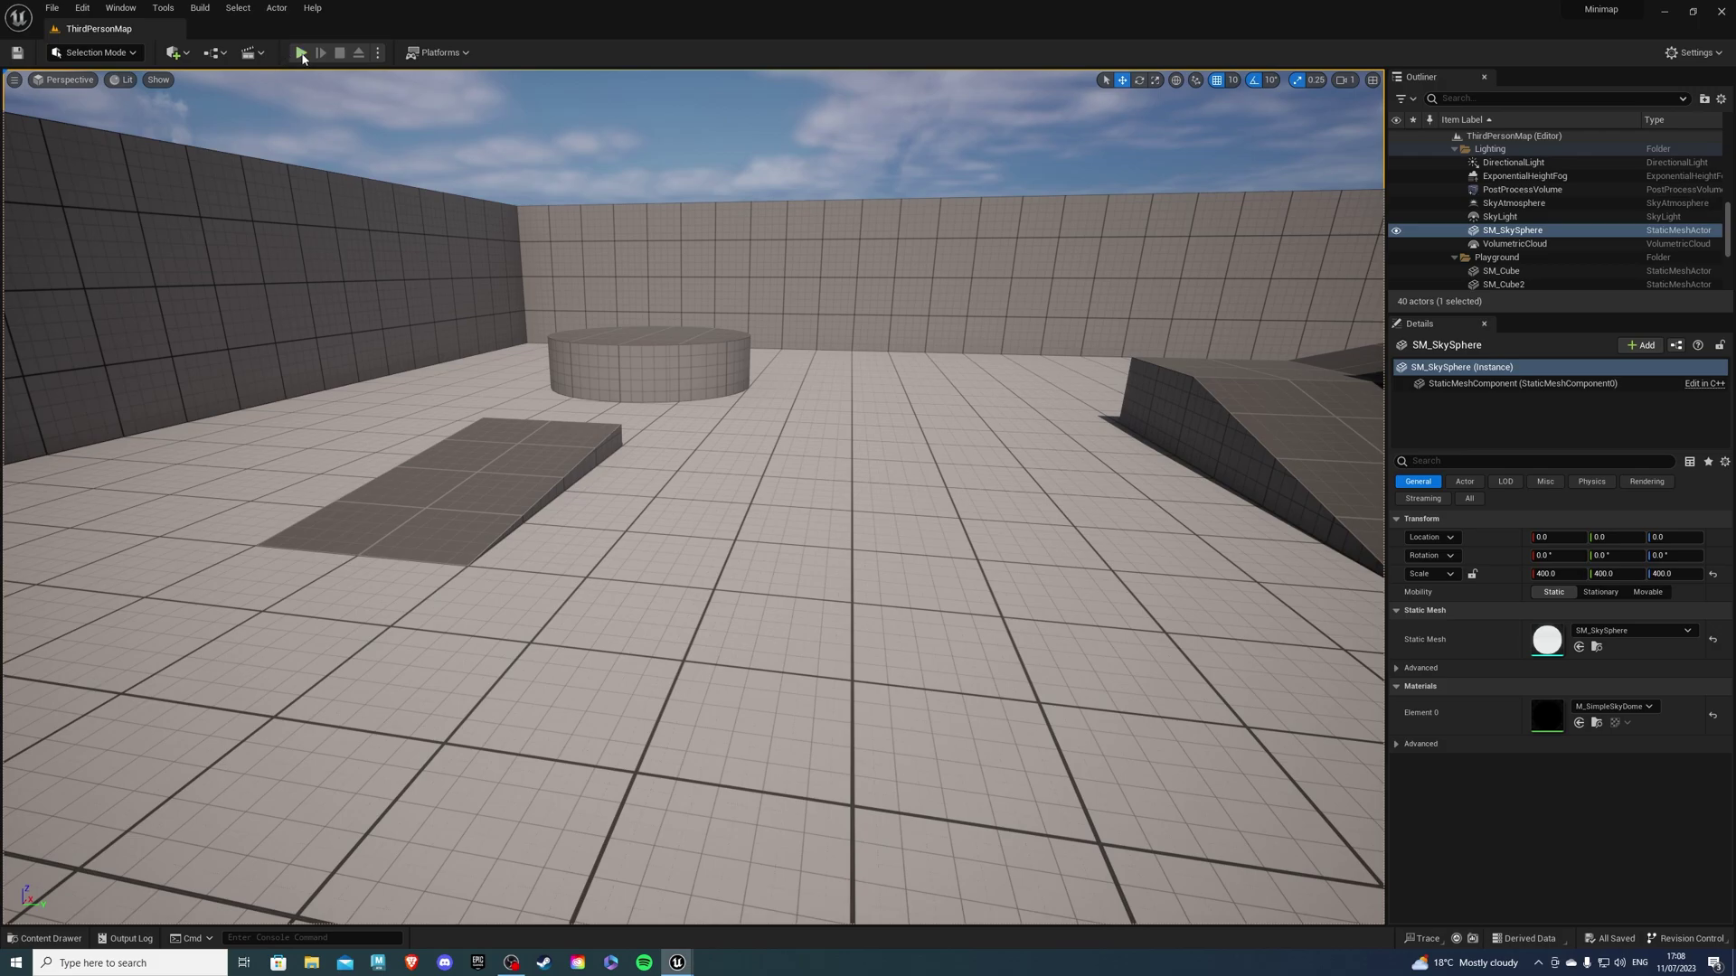
- Play-test, running the character toward the ramp to see the top-down minimap, then reopen the Blueprint
left_click(302, 56)
key("w")
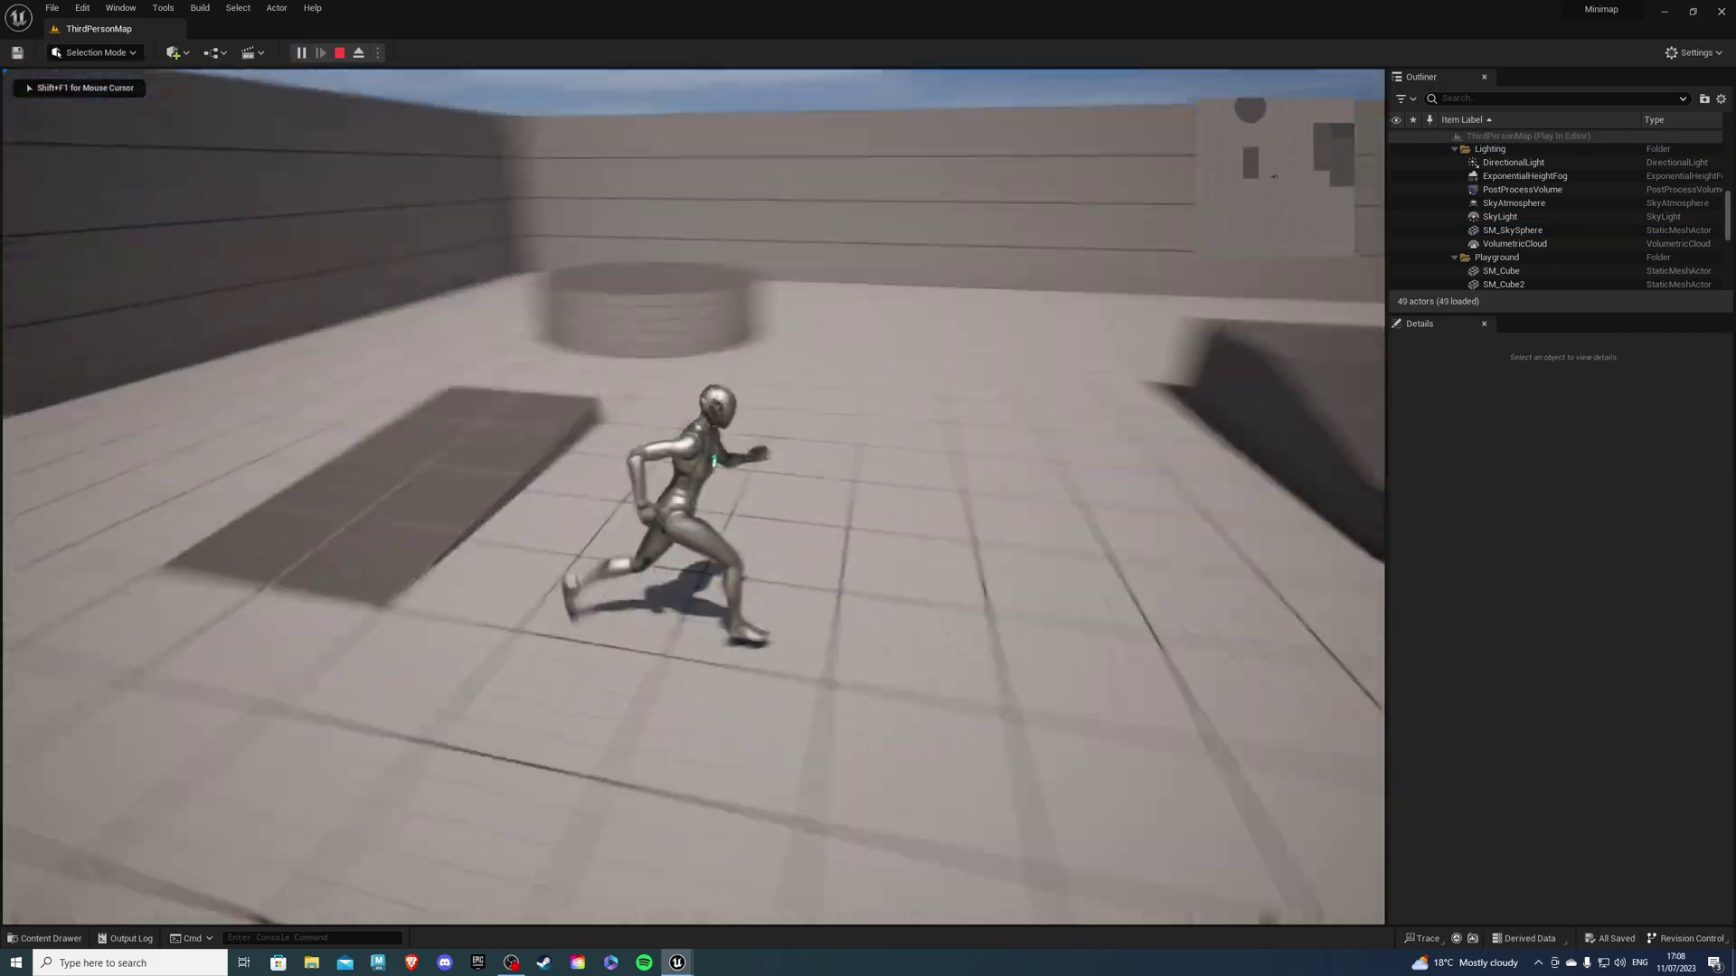
key("w")
key("s")
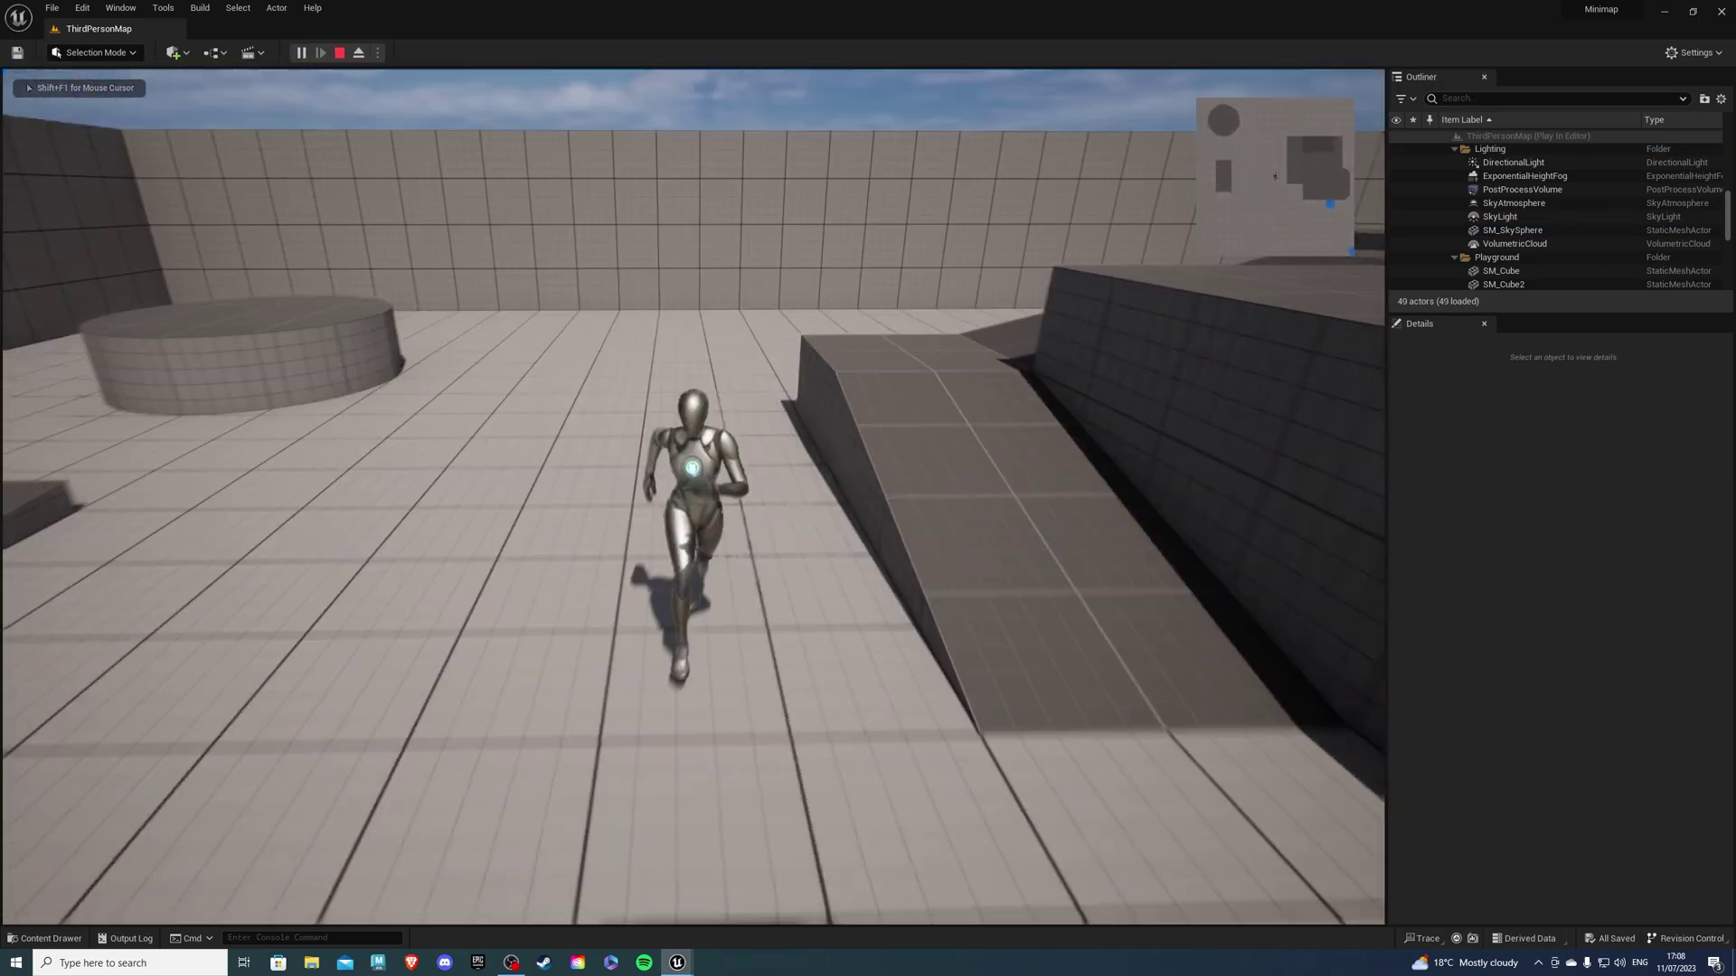
key("Escape")
mouse_move(678, 963)
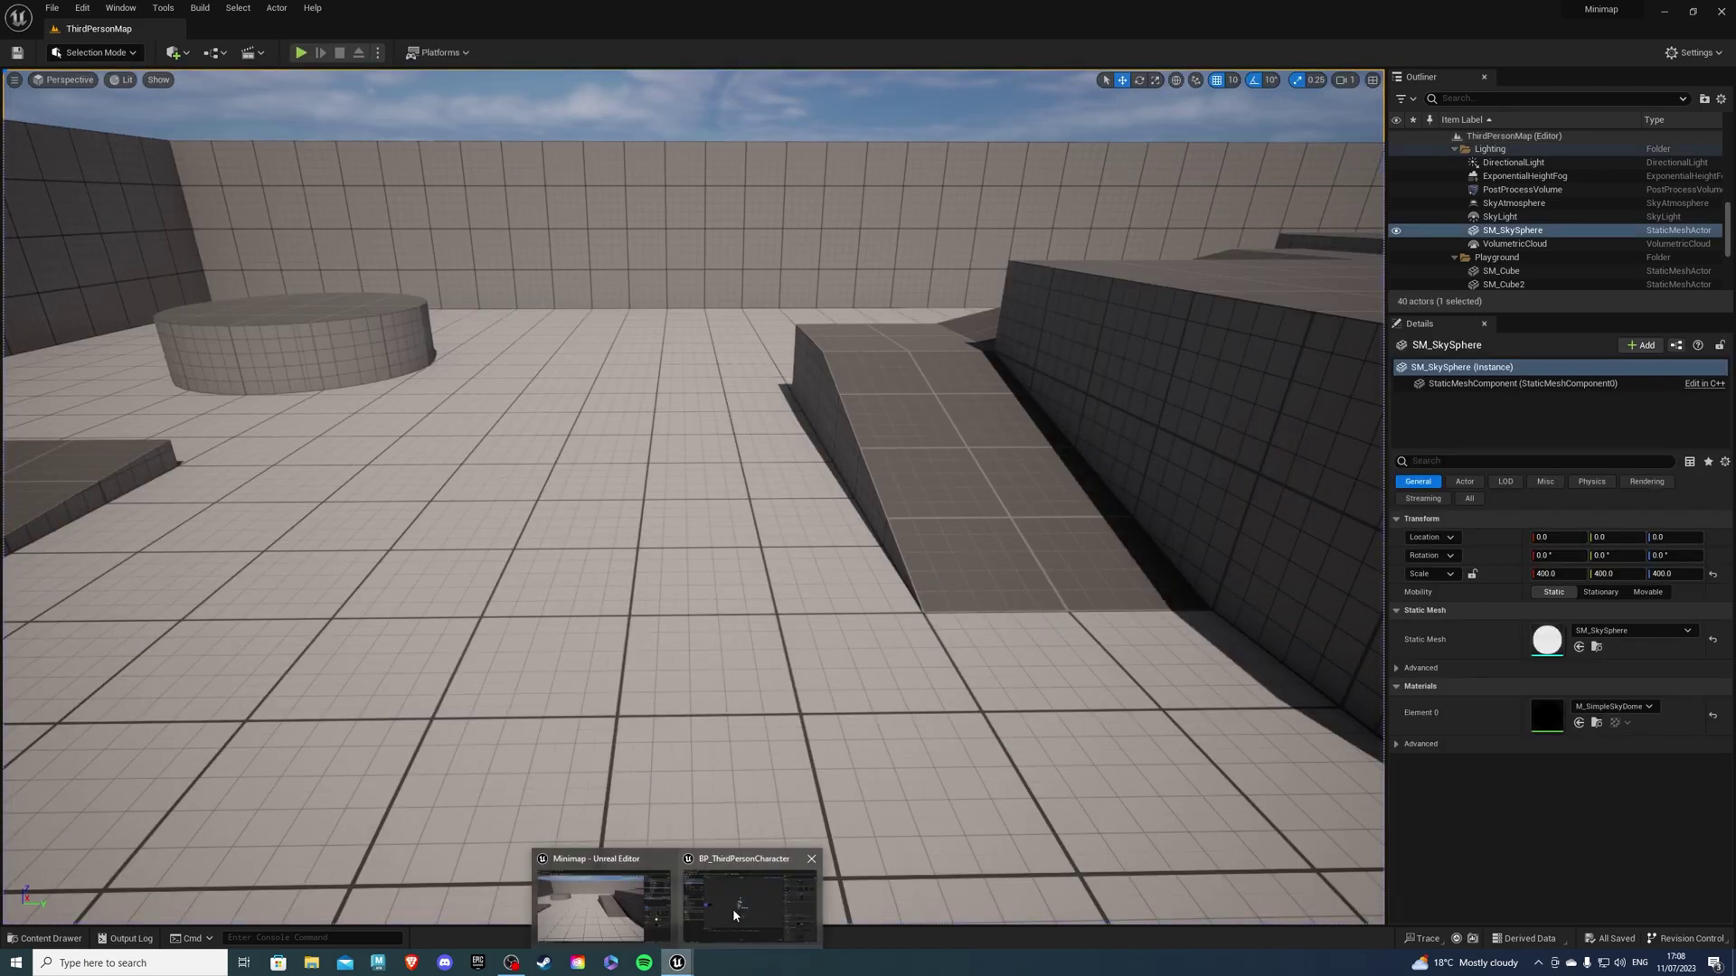
left_click(740, 902)
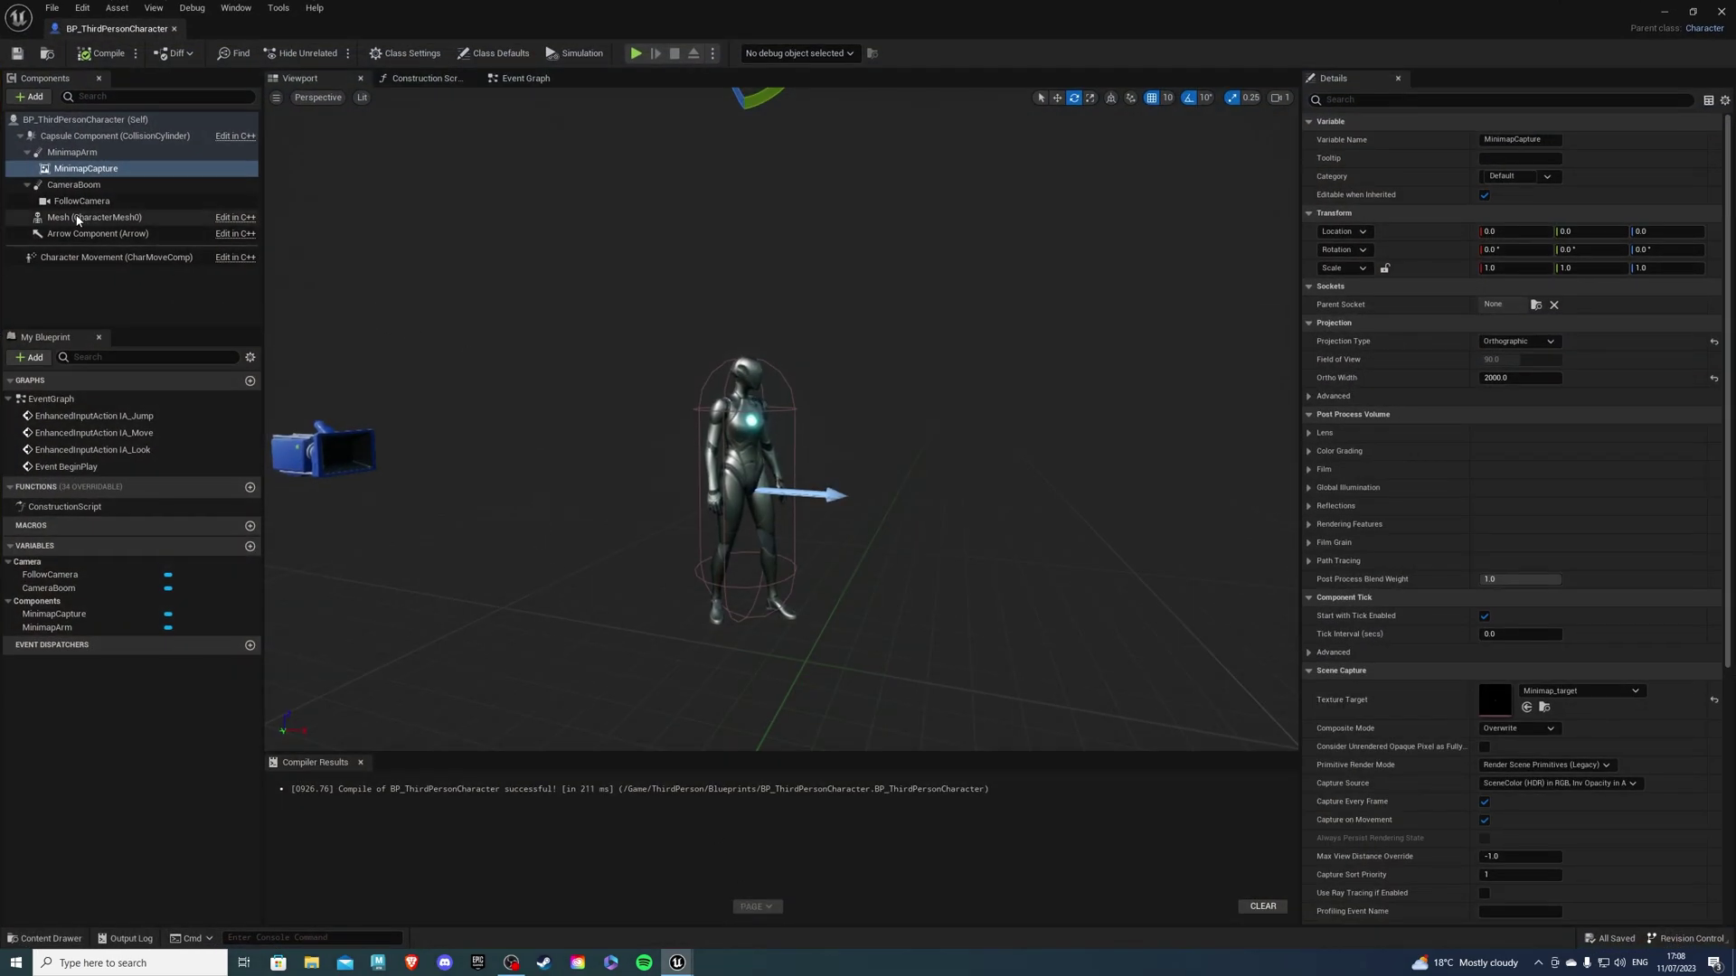
- Add a Paper Sprite component named PlayerIcon beneath the character Mesh and open its Source Sprite choices
left_click(109, 218)
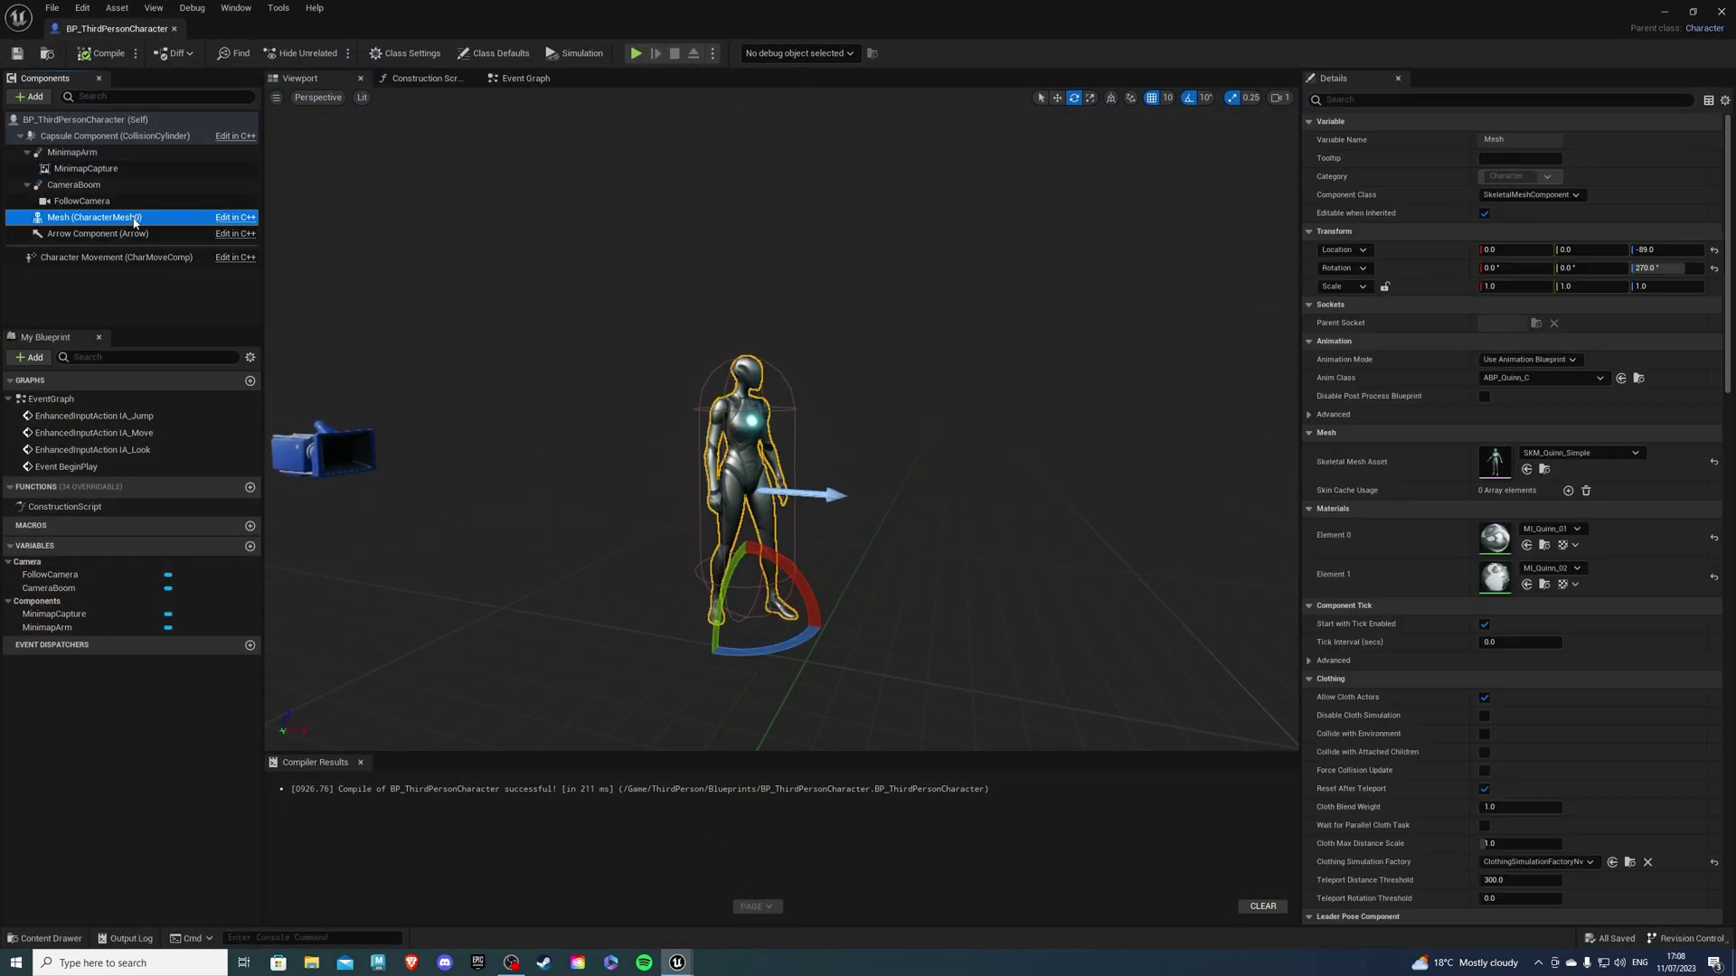
left_click(30, 96)
type("sp")
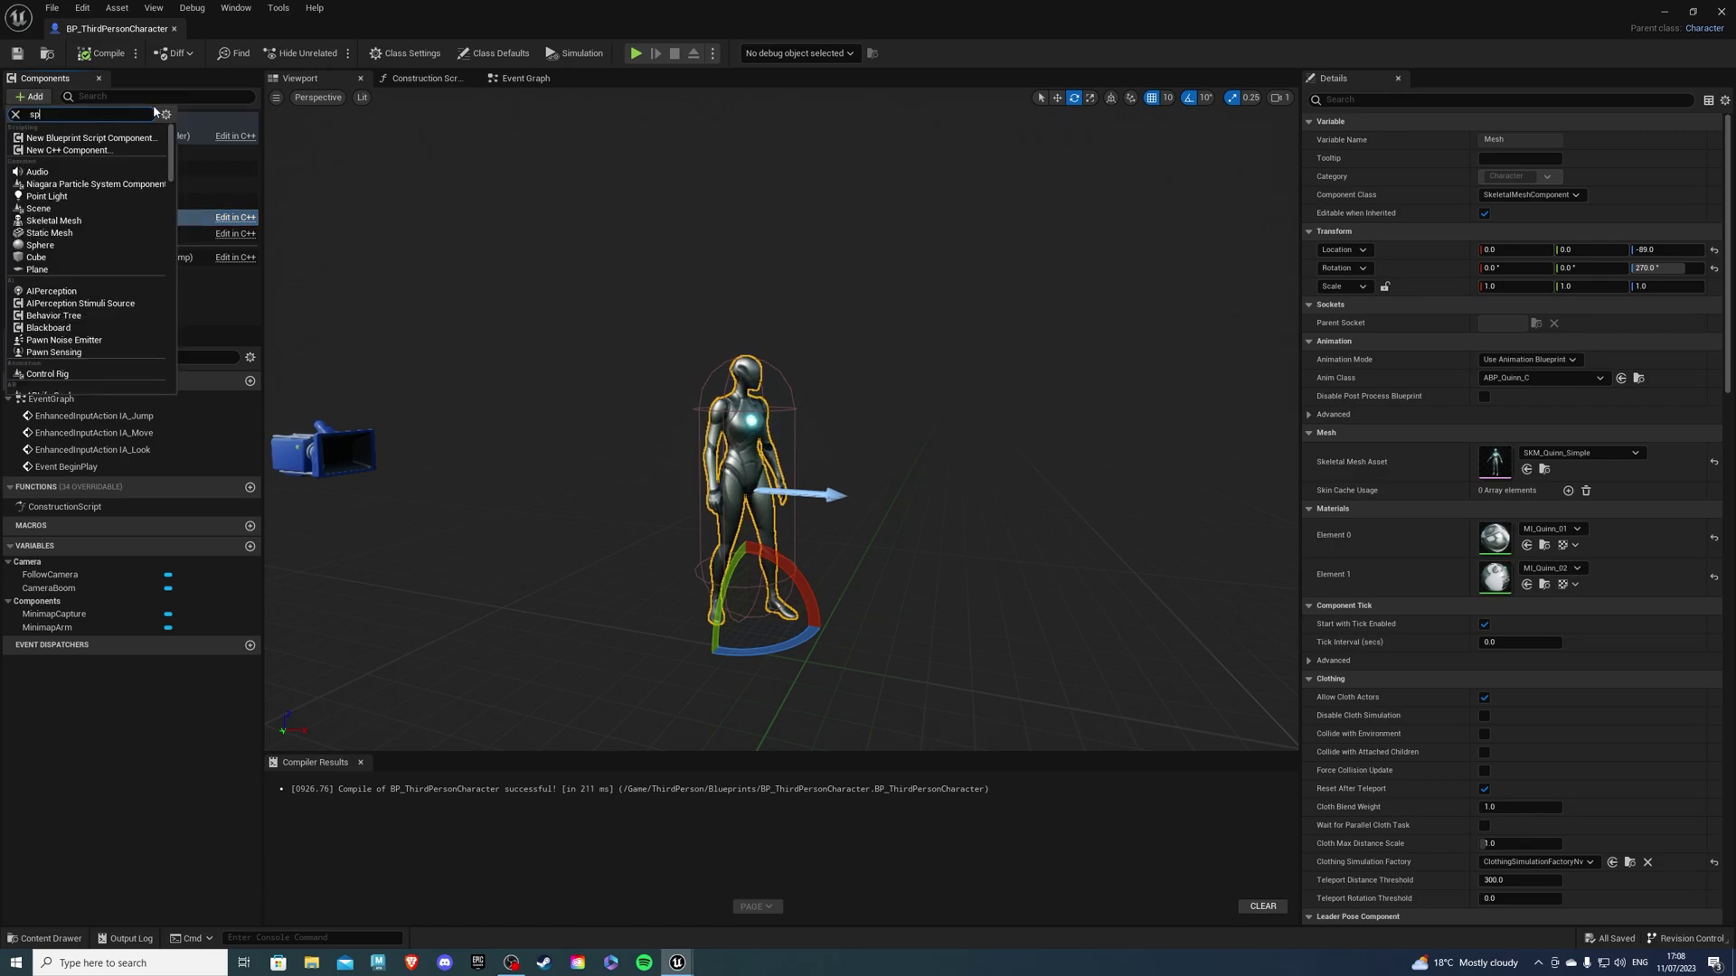
type("ri")
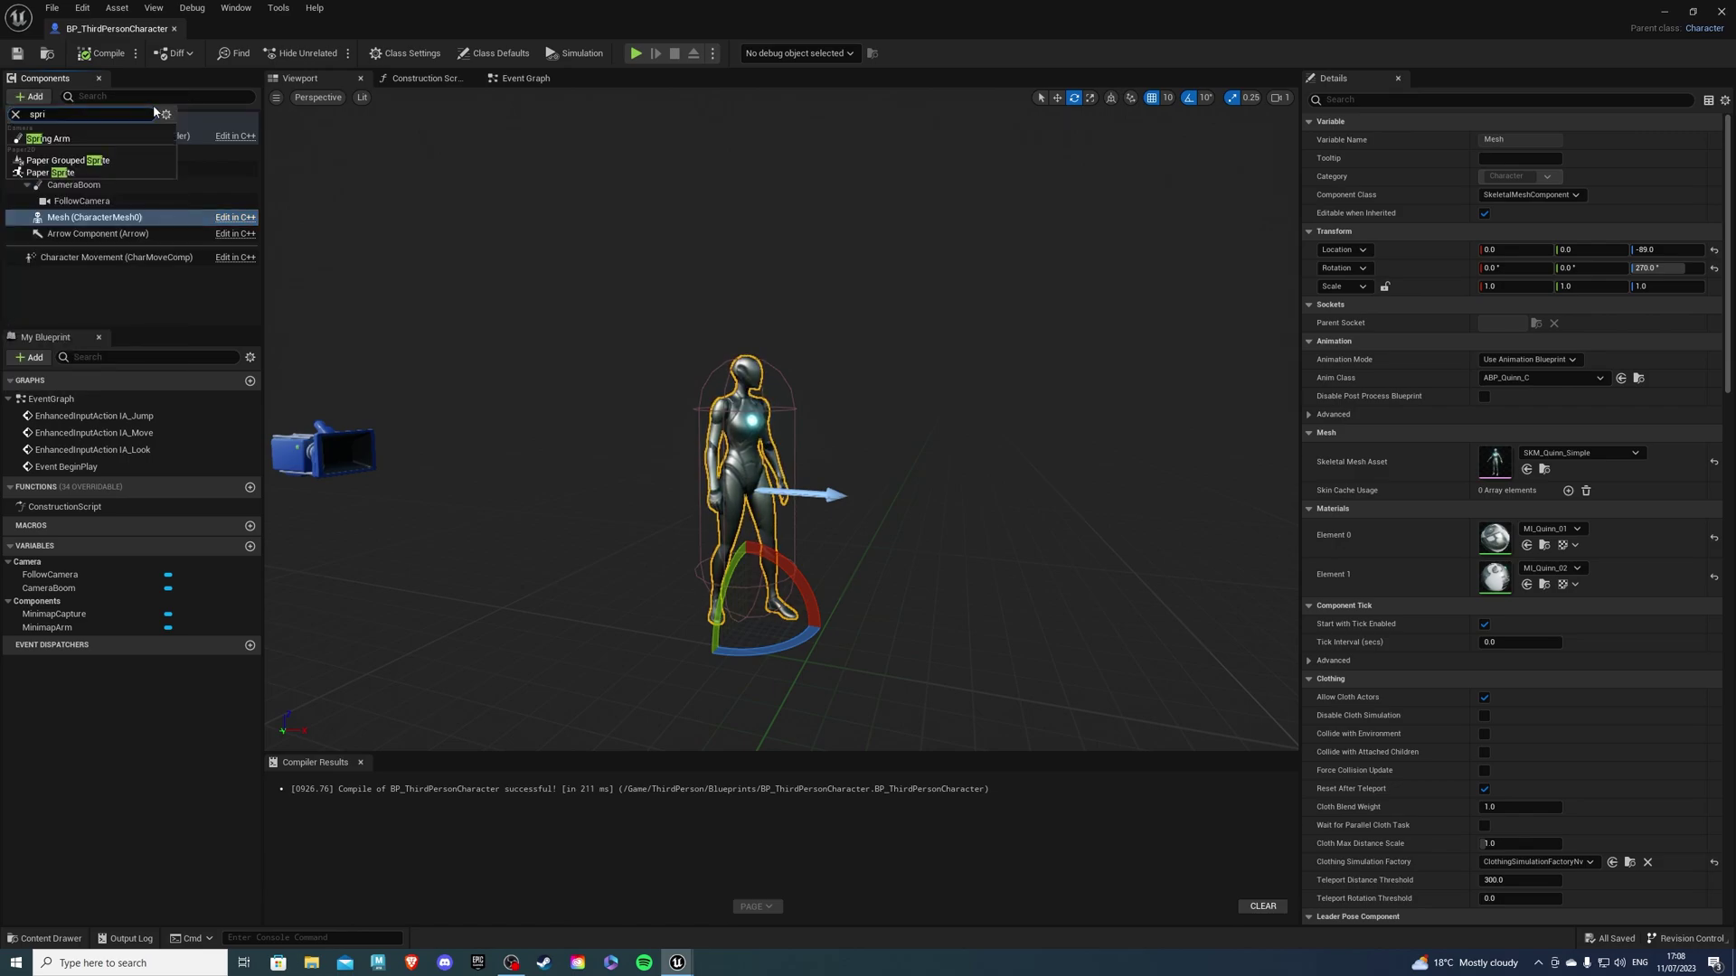
left_click(50, 173)
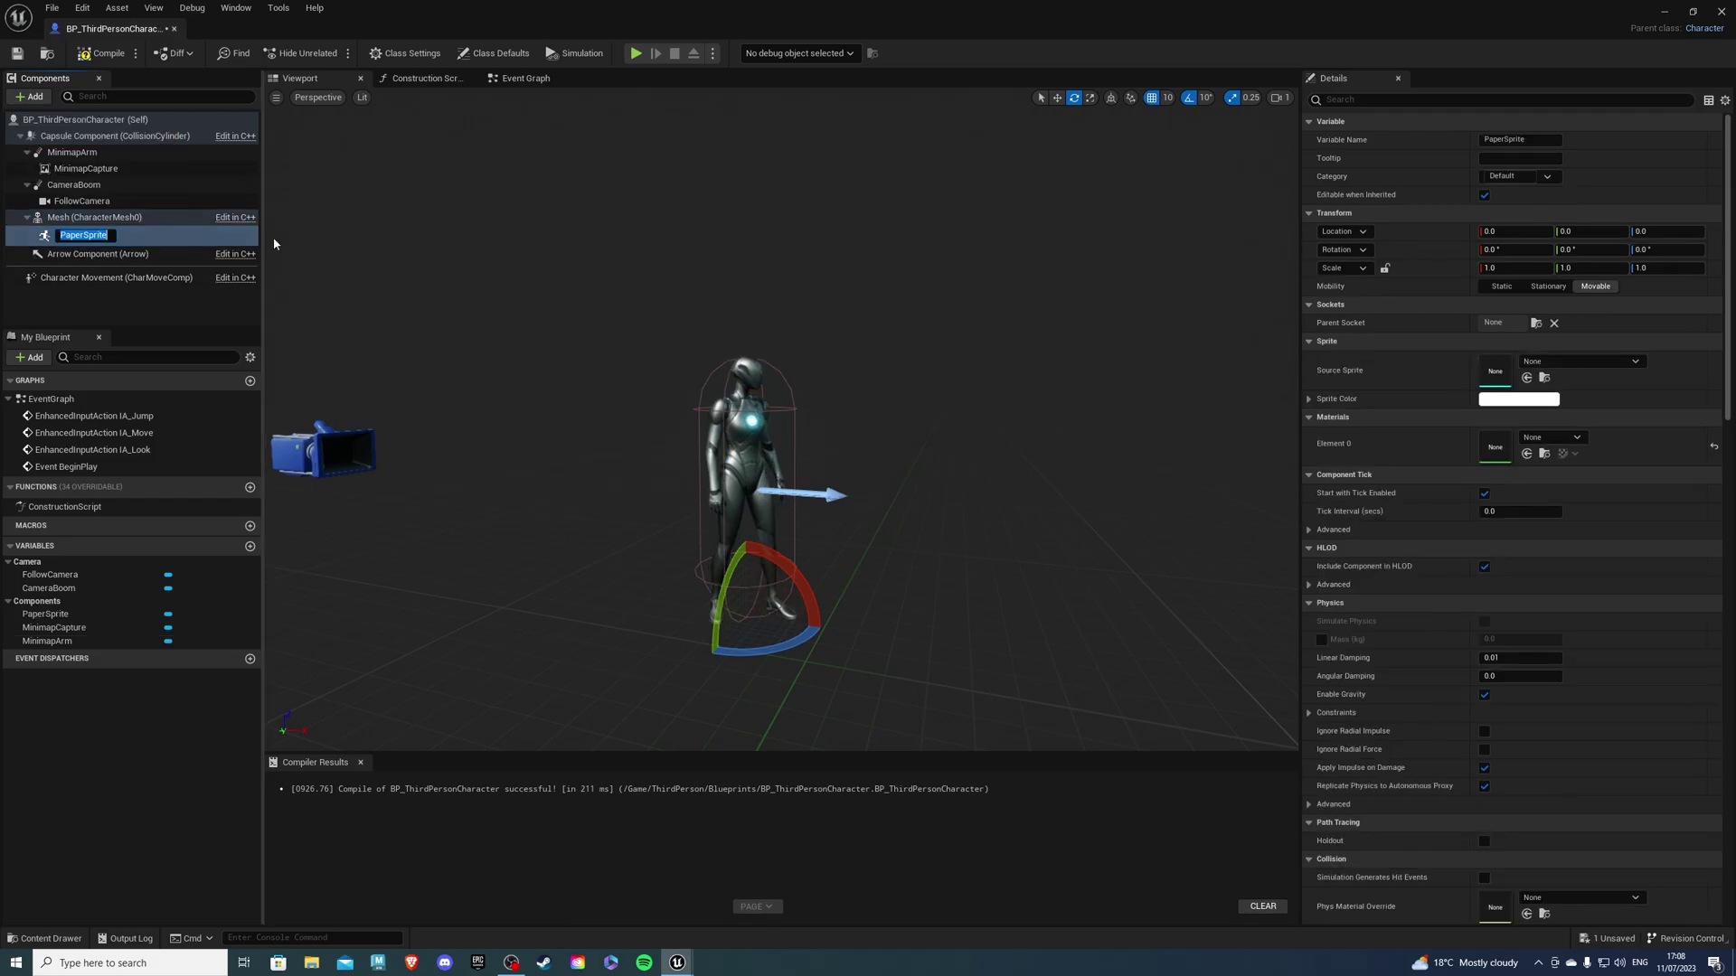
type("PlayerIcon")
key("Return")
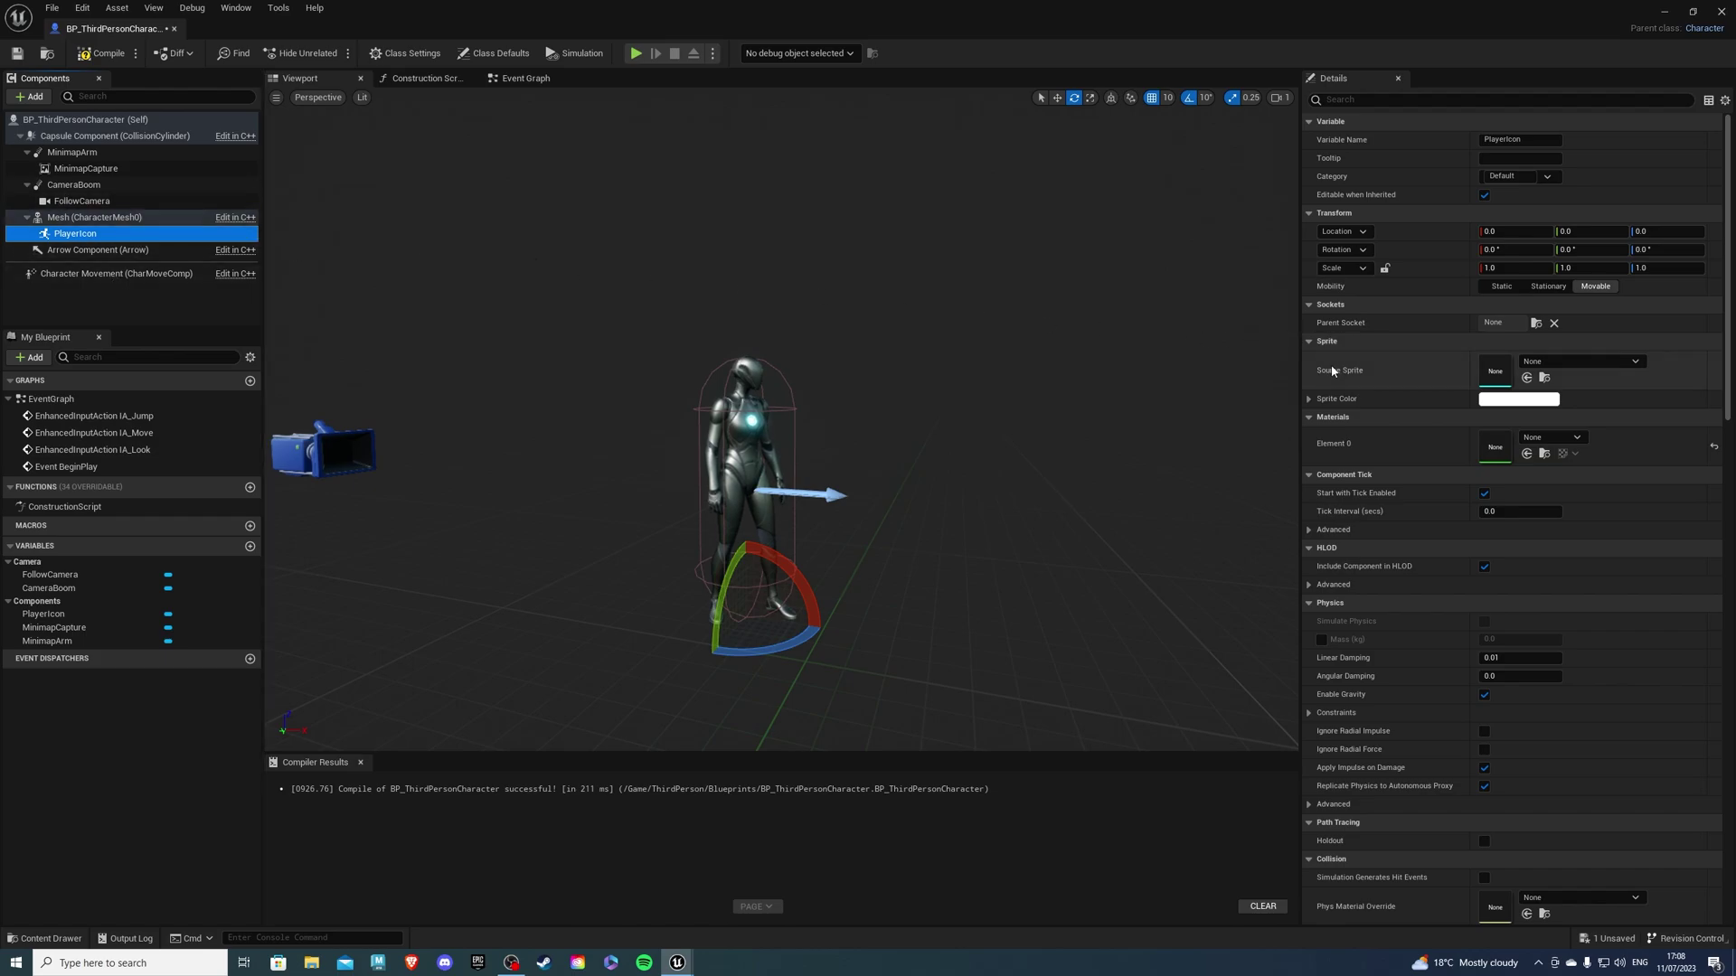
left_click(1548, 361)
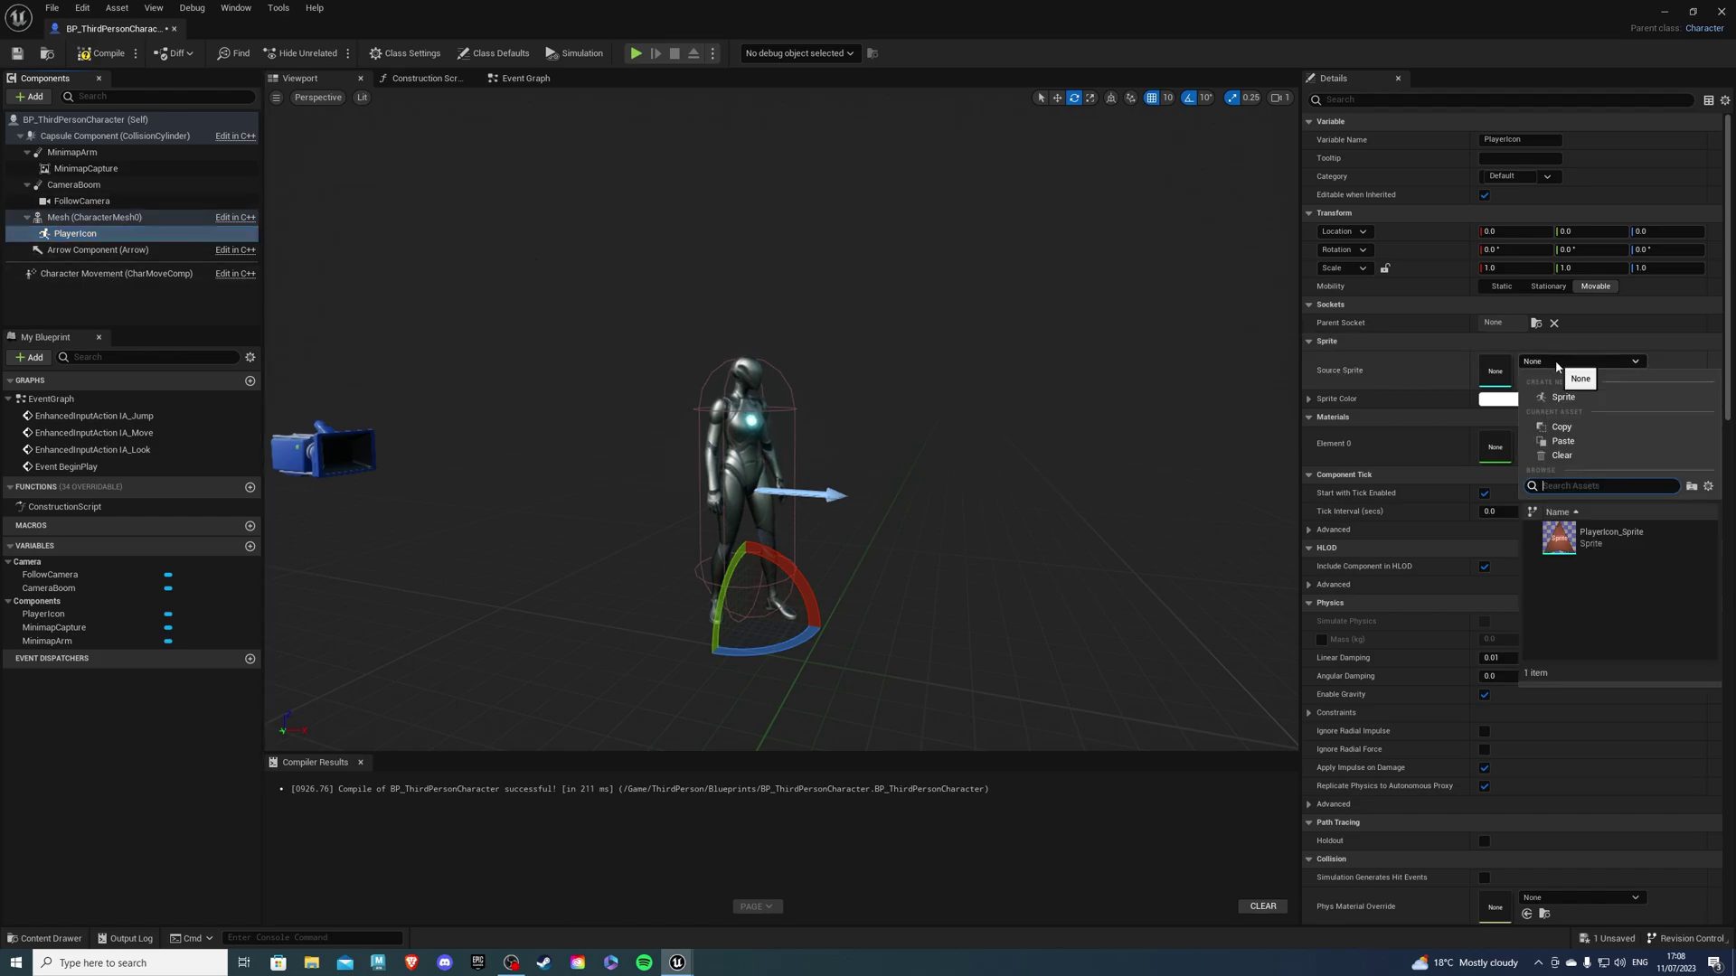
- Assign PlayerIcon_Sprite as the source sprite and rotate it about 90° to lie flat
left_click(1564, 541)
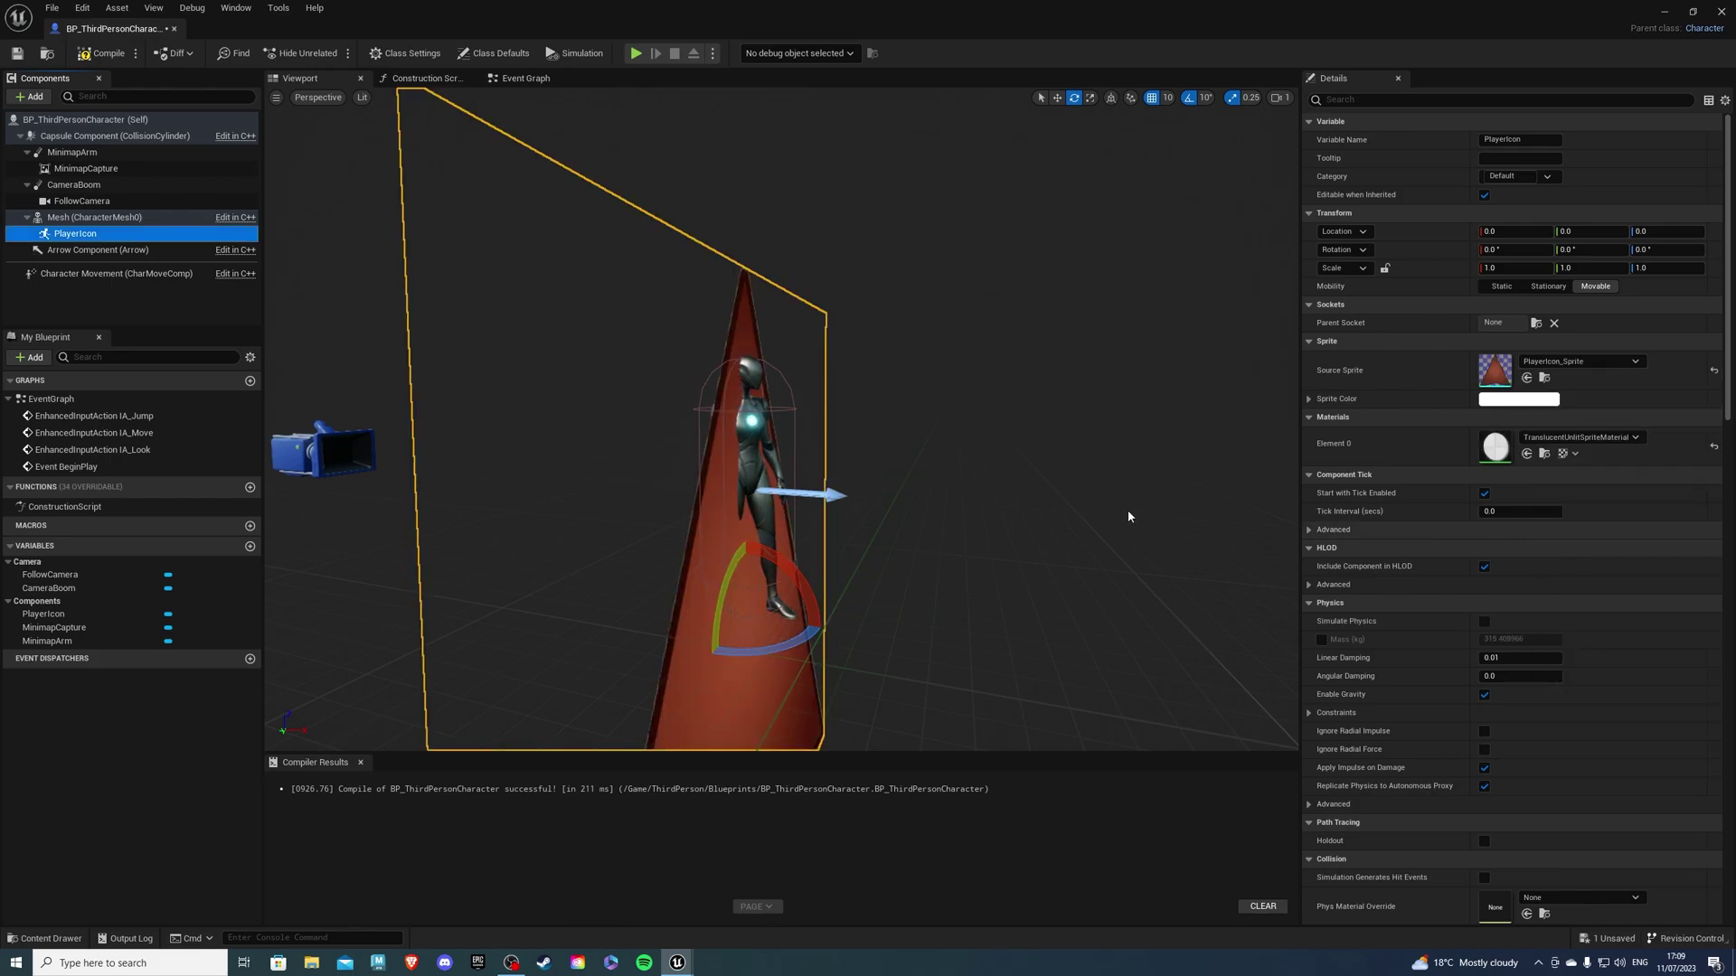
key("f")
left_click_drag(815, 380, 857, 445)
right_click_drag(857, 445, 802, 415)
- Raise PlayerIcon above the character to about Z 350
key("s")
key("w")
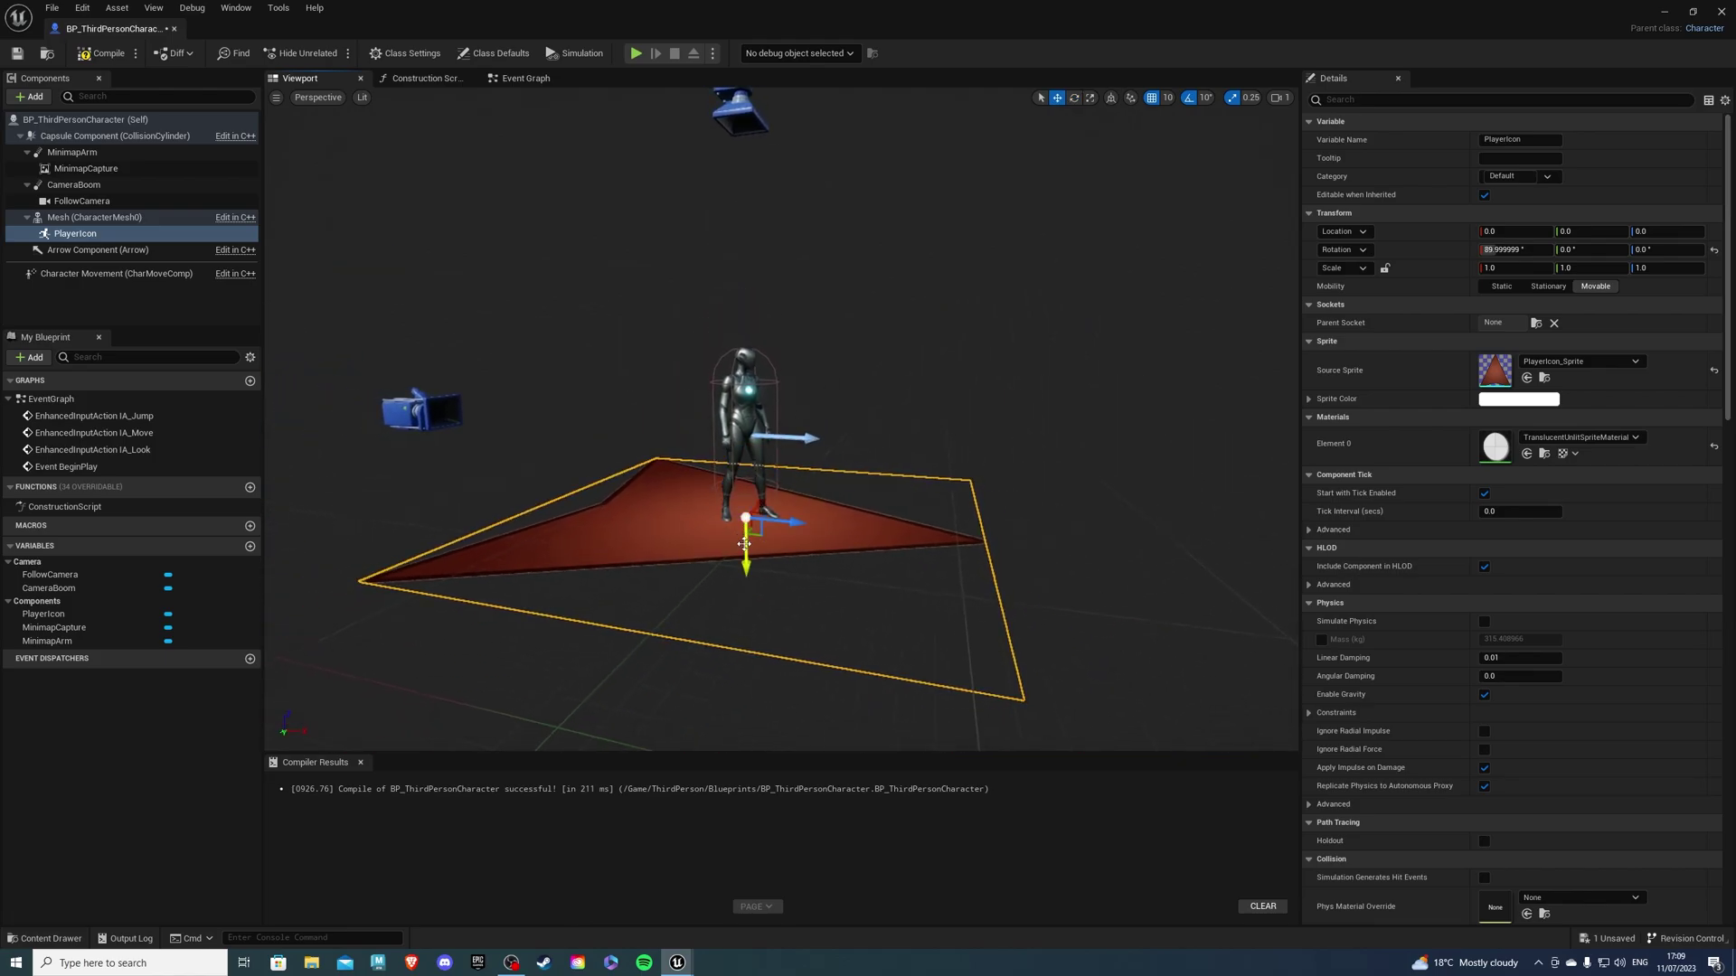
left_click_drag(748, 560, 780, 233)
right_click_drag(759, 323, 765, 385)
key("s")
key("e")
key("w")
left_click_drag(774, 390, 774, 379)
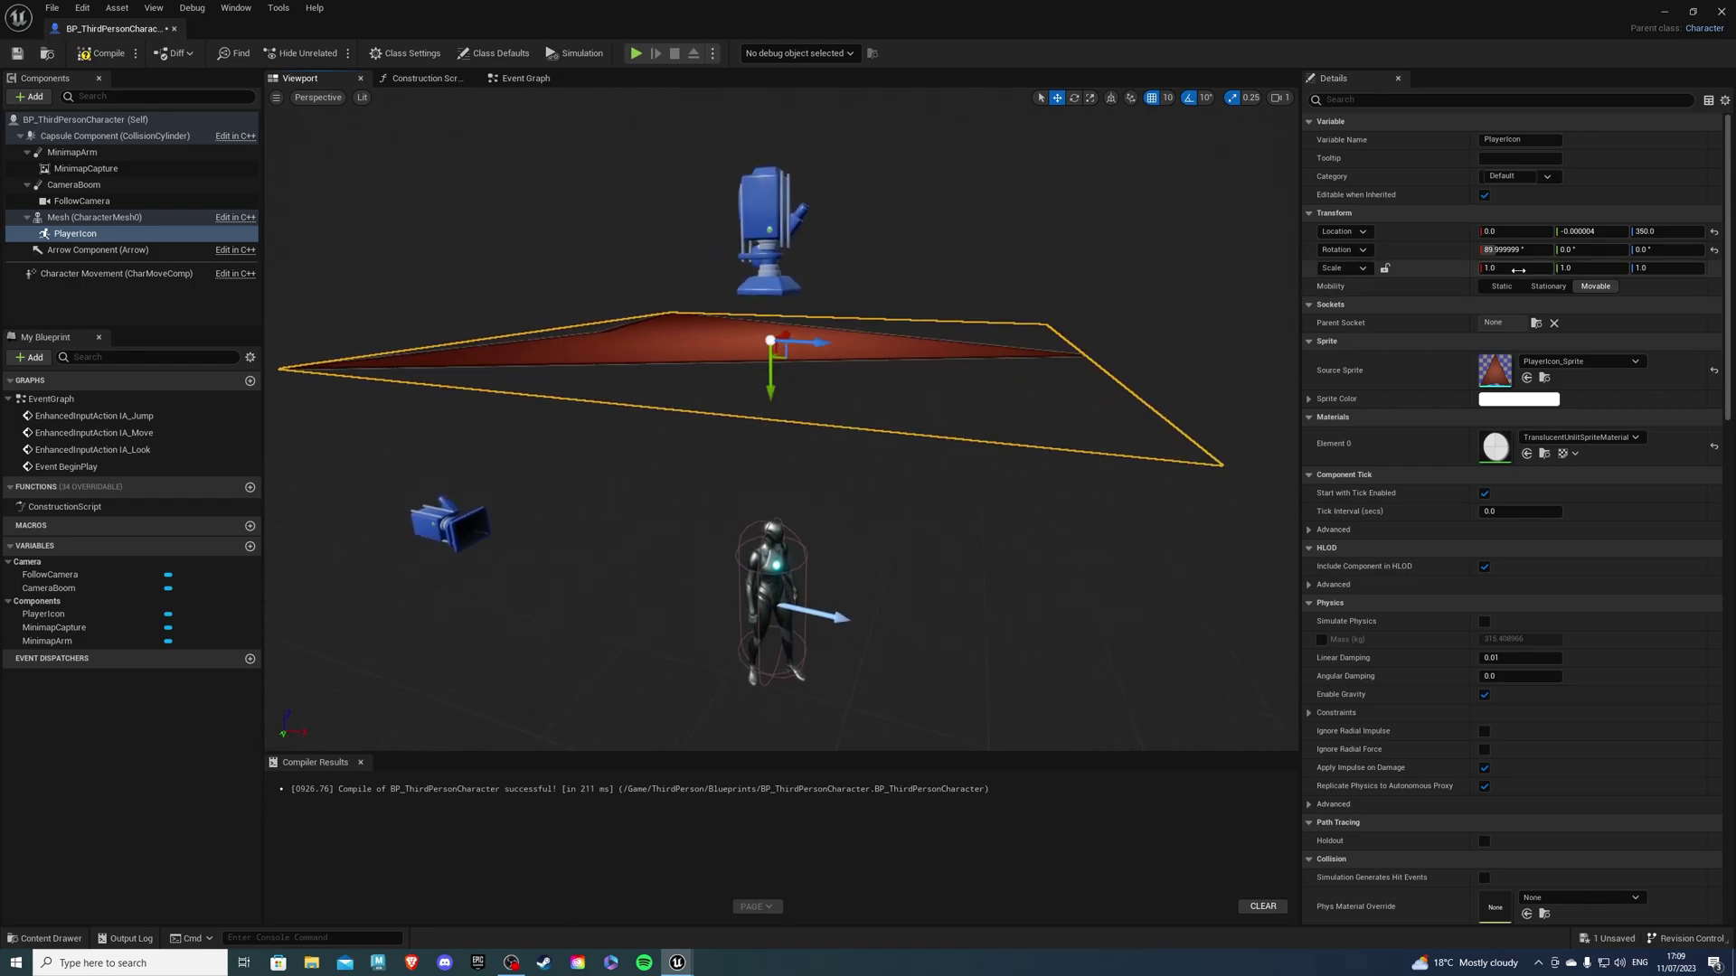
- Scale PlayerIcon down to 0.5 and raise it to Z 360
key("r")
left_click_drag(770, 341, 732, 373)
key("w")
right_click_drag(797, 391, 797, 373)
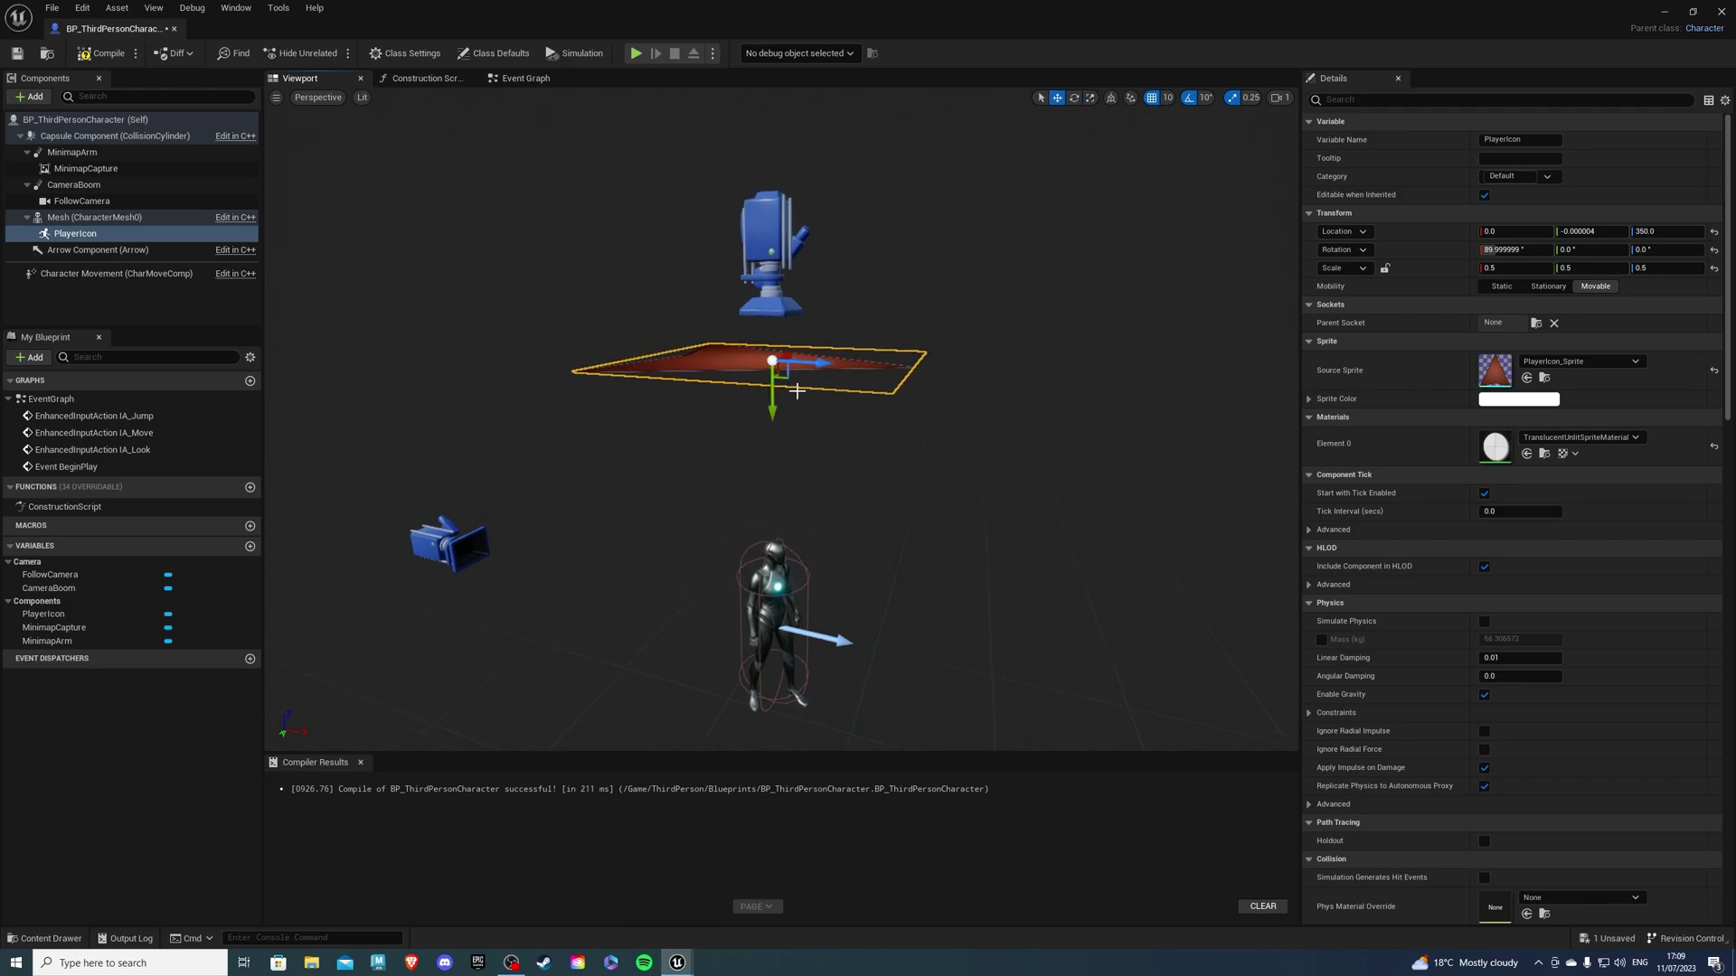
left_click_drag(772, 409, 773, 398)
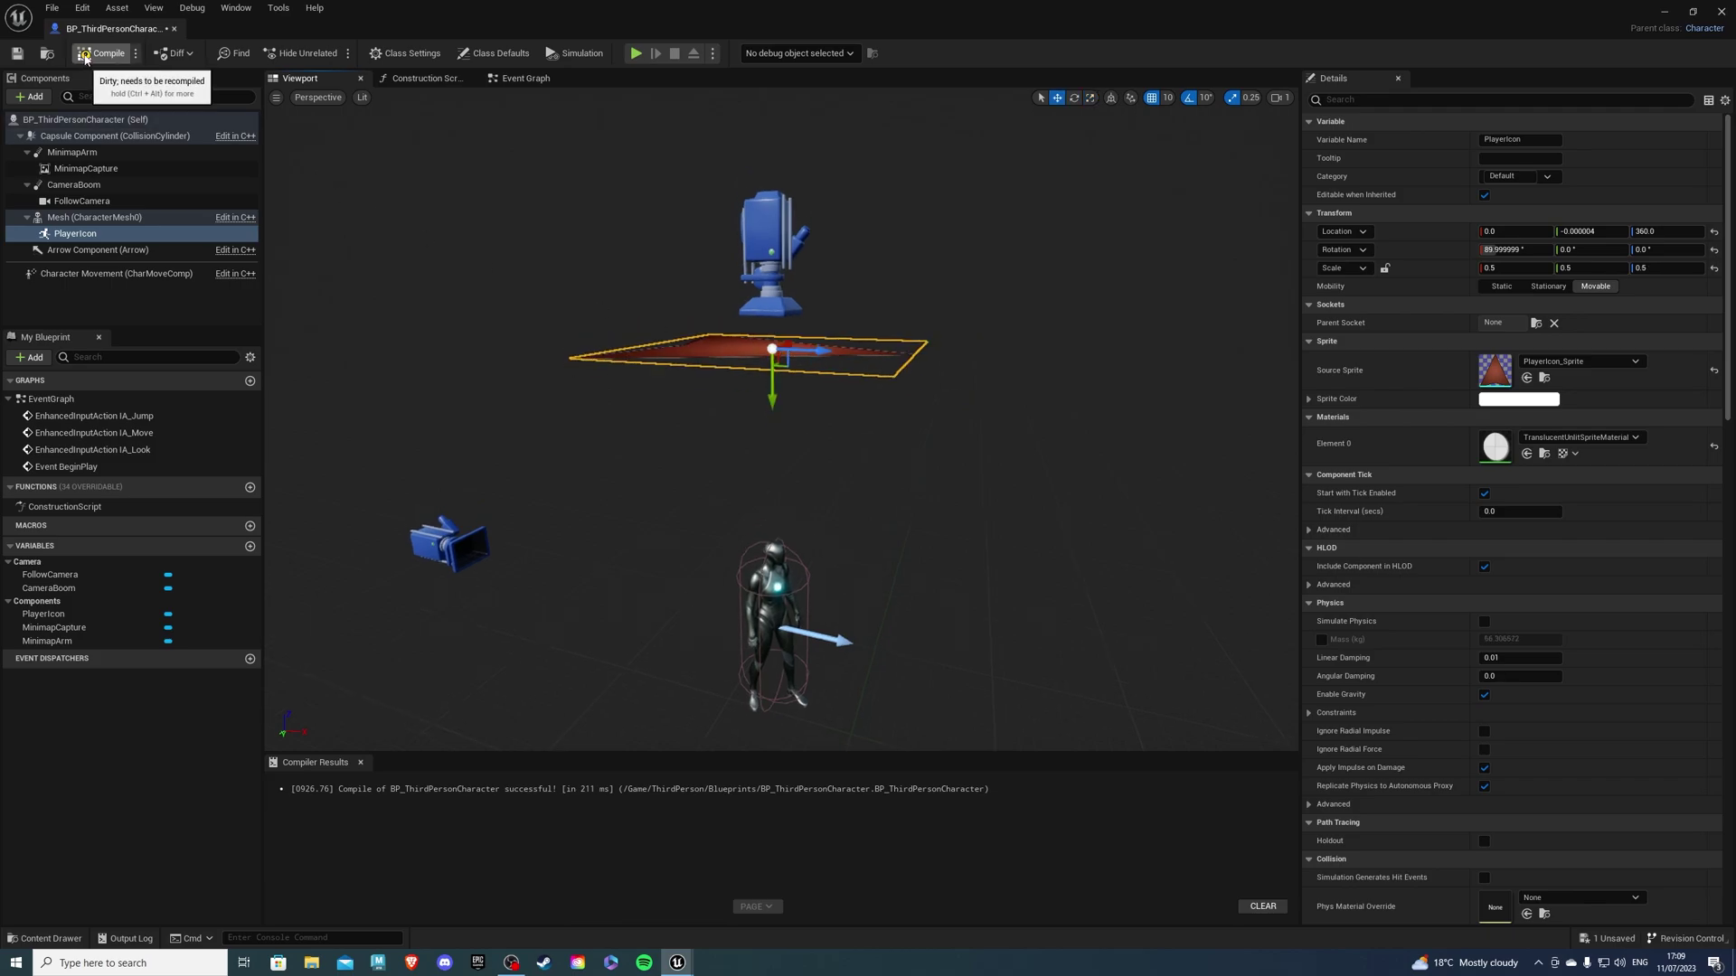
- Compile and save the character Blueprint and return to the level
left_click(99, 52)
left_click(16, 52)
left_click(1664, 12)
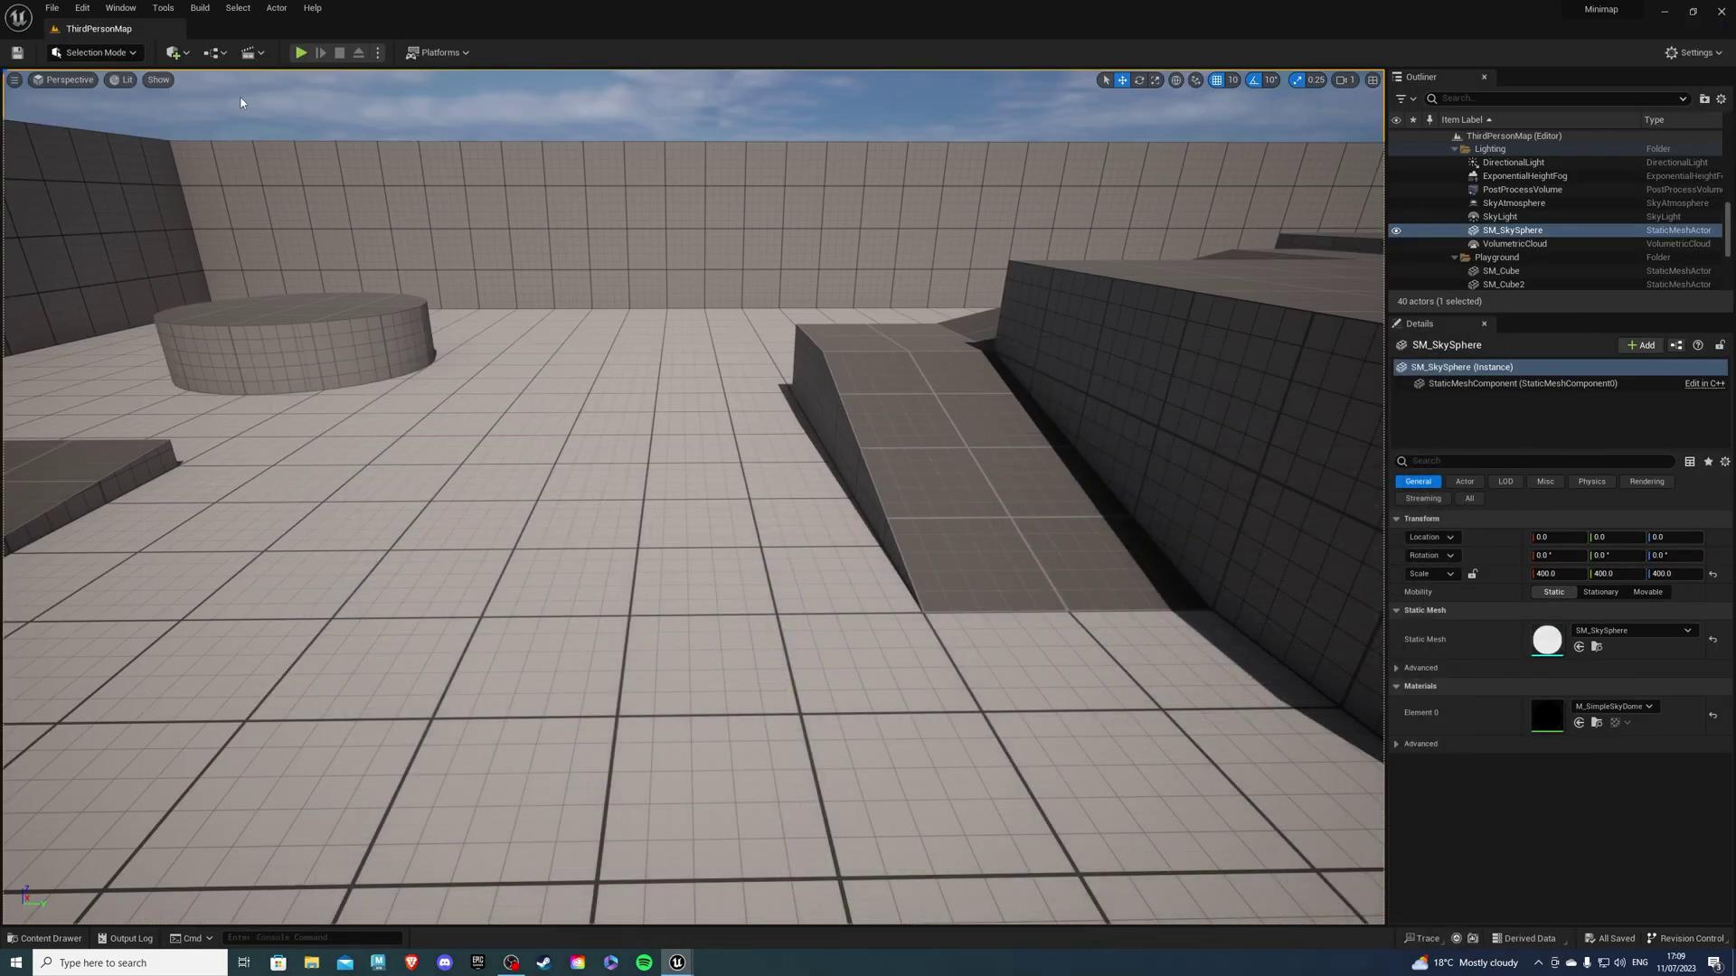
- Play-test, running the character around with WASD to see the red icon on the minimap
left_click(301, 53)
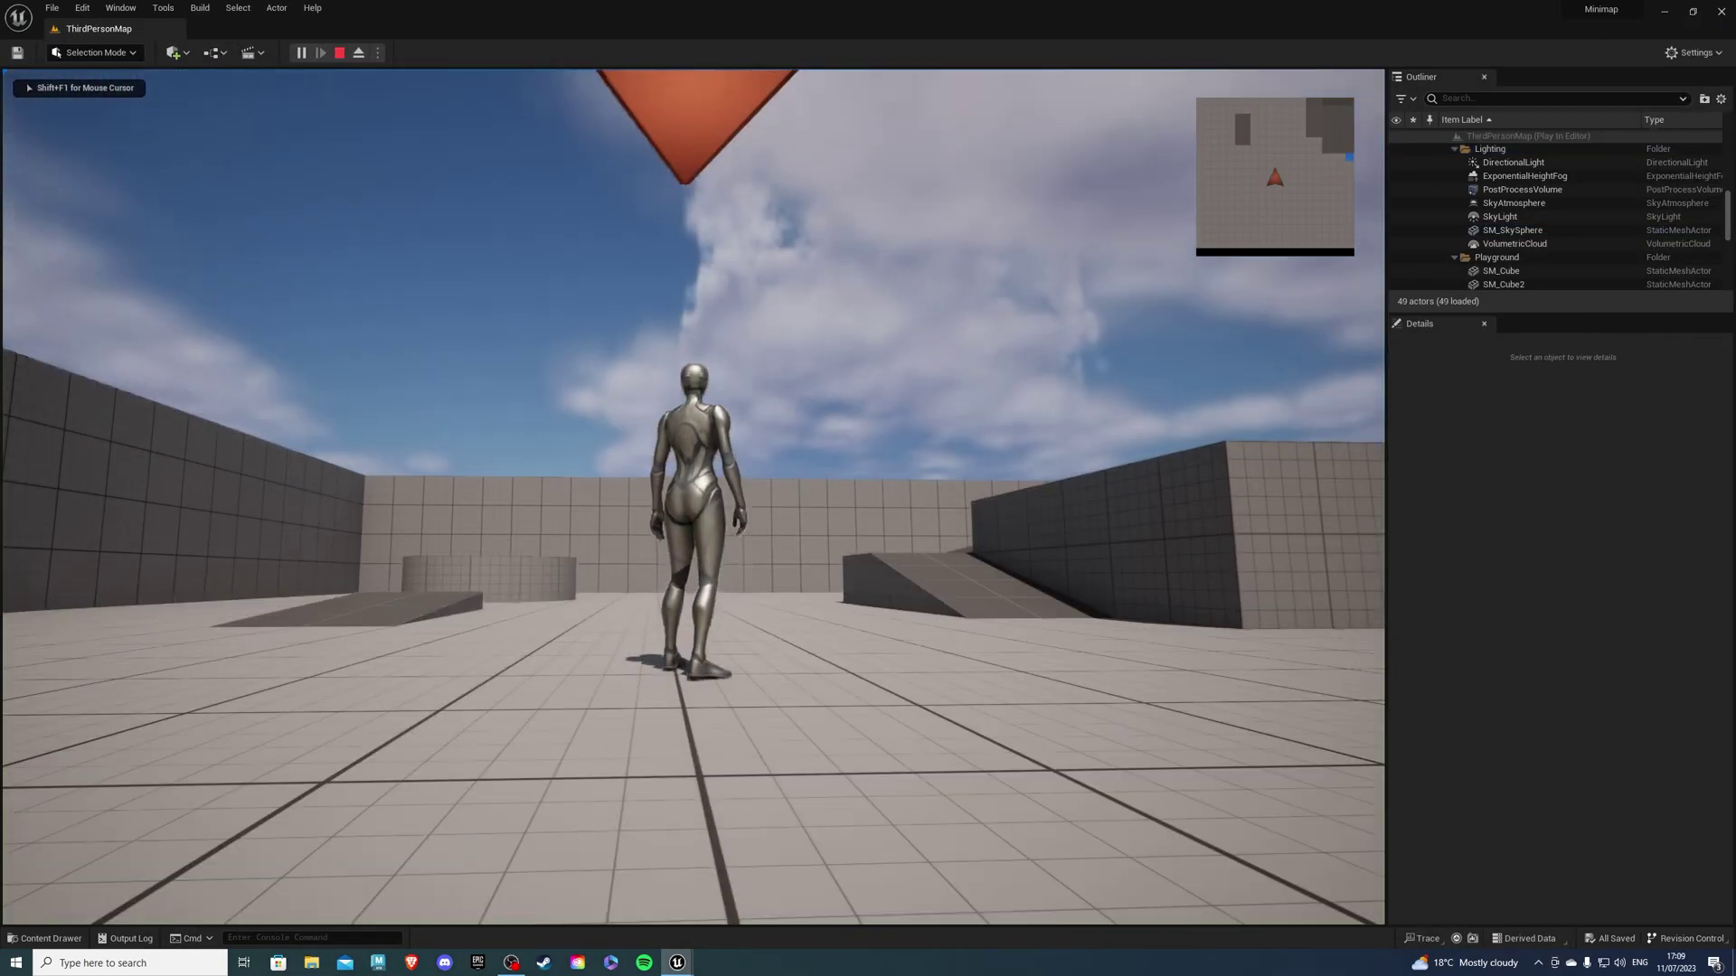
key("w")
key("d")
key("s")
key("a")
key("w")
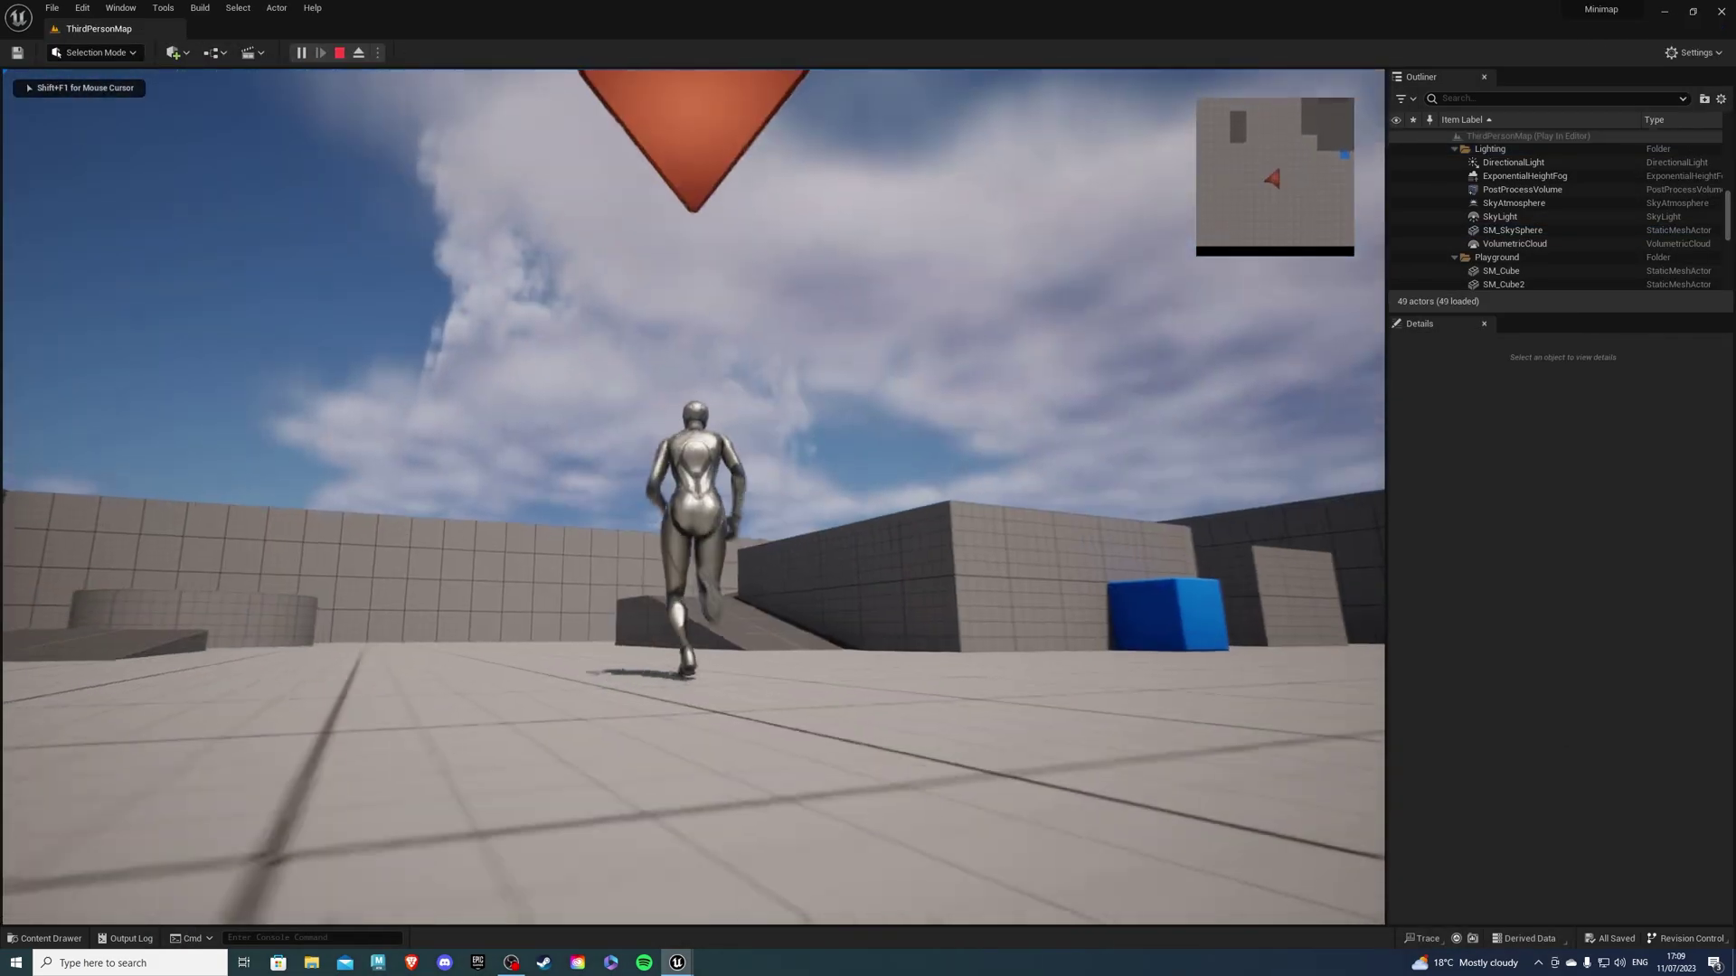
key("Escape")
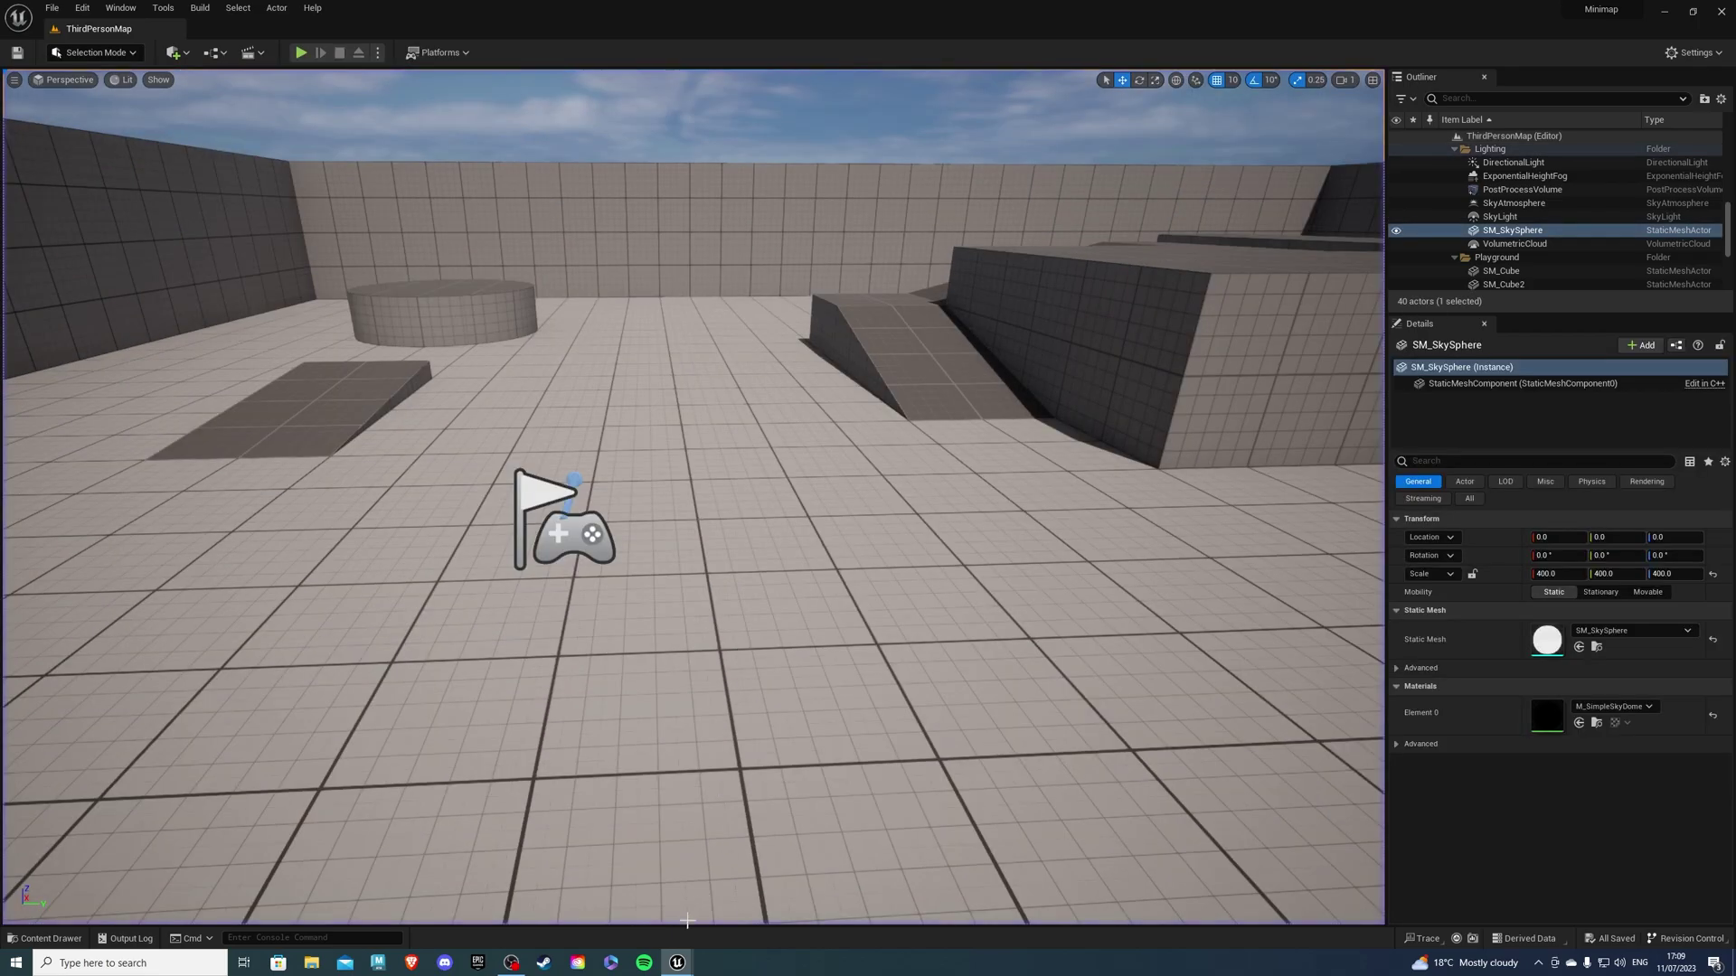
- Tick Owner No See under PlayerIcon's Rendering > Advanced options and recompile the Blueprint
mouse_move(678, 963)
left_click(756, 899)
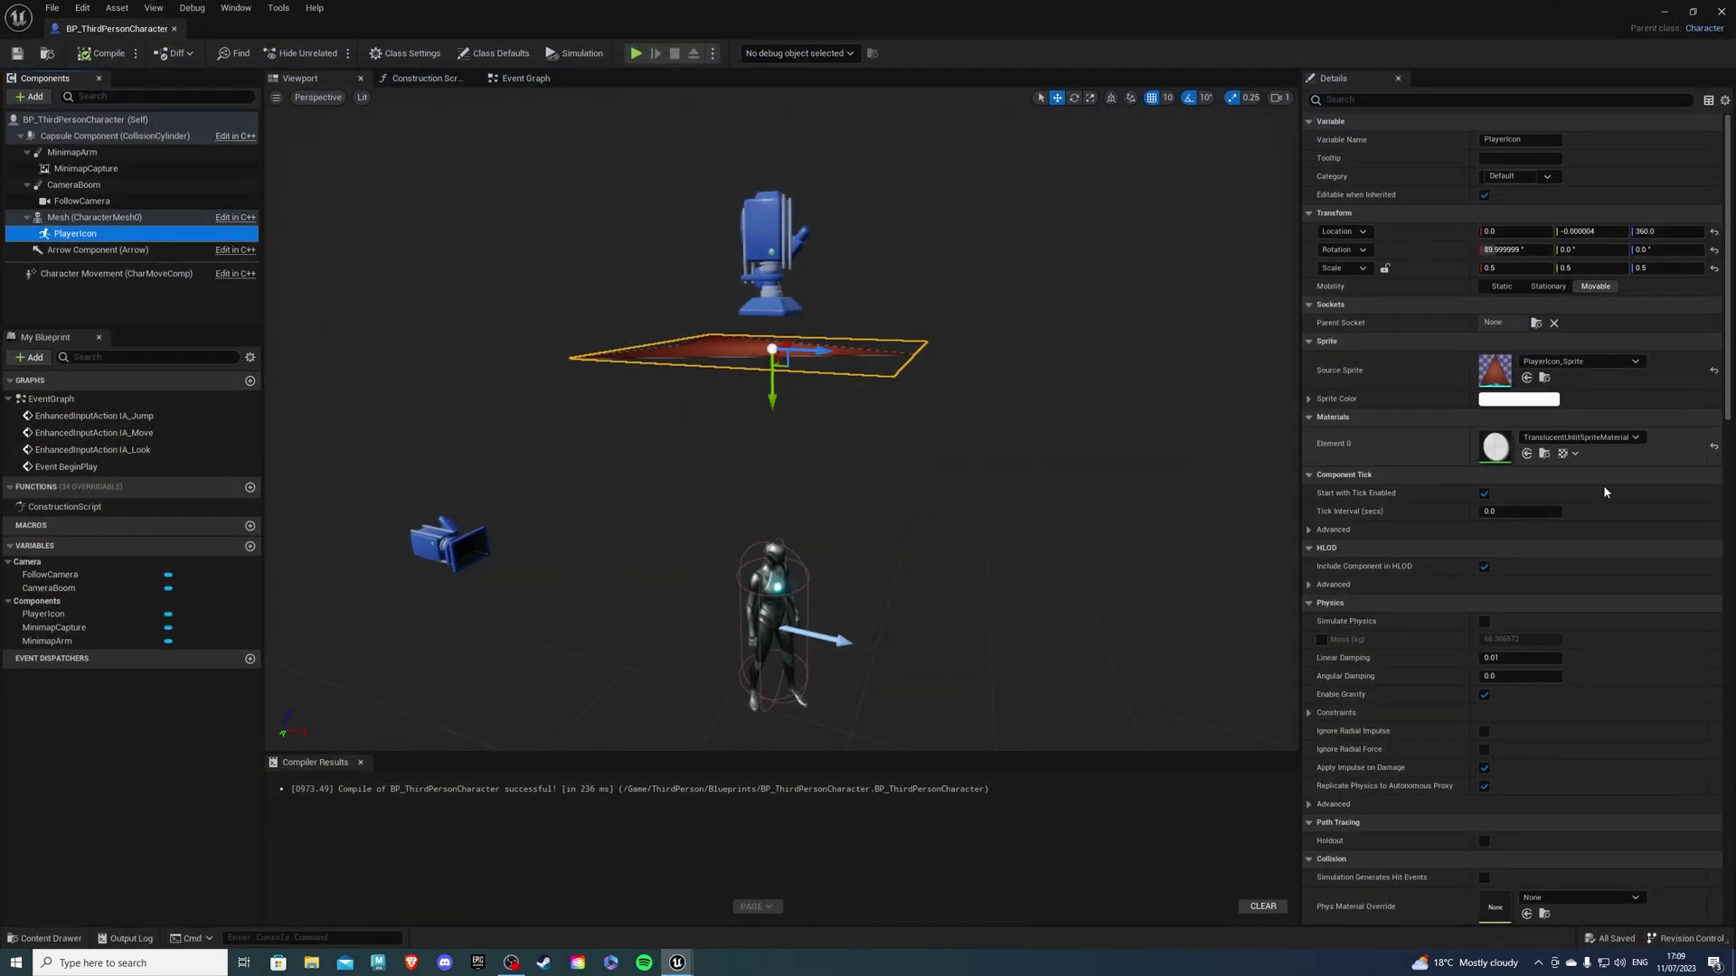
scroll(1603, 485, "down", 10)
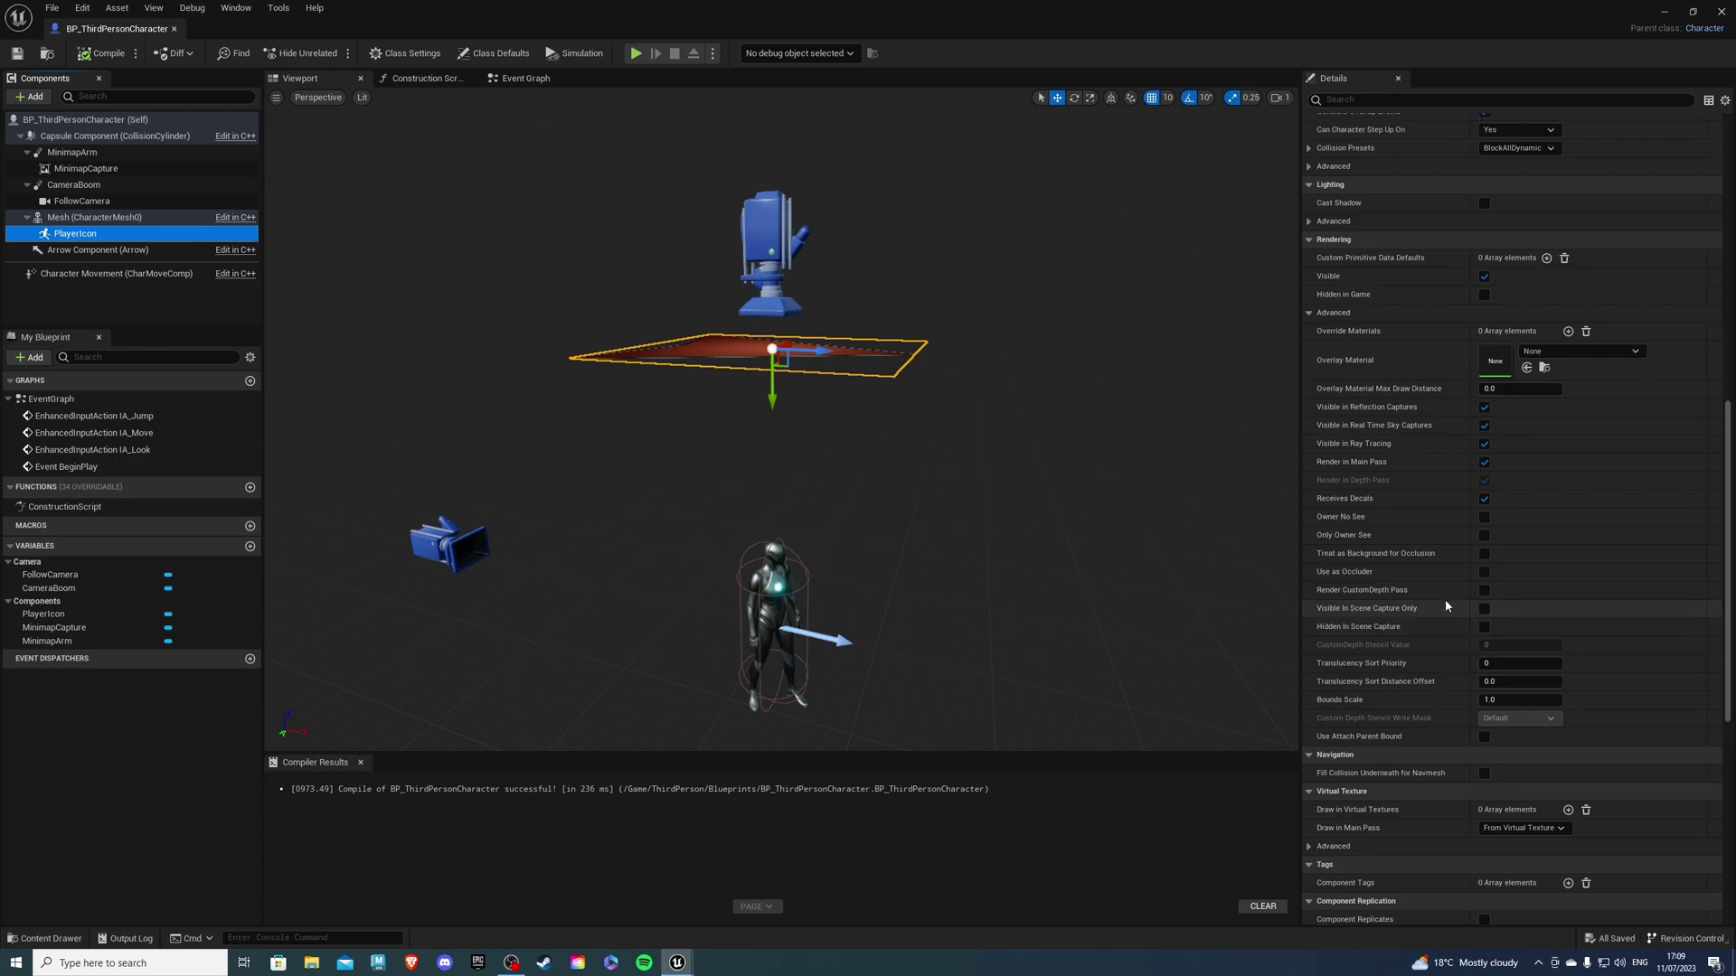
scroll(1424, 367, "down", 1)
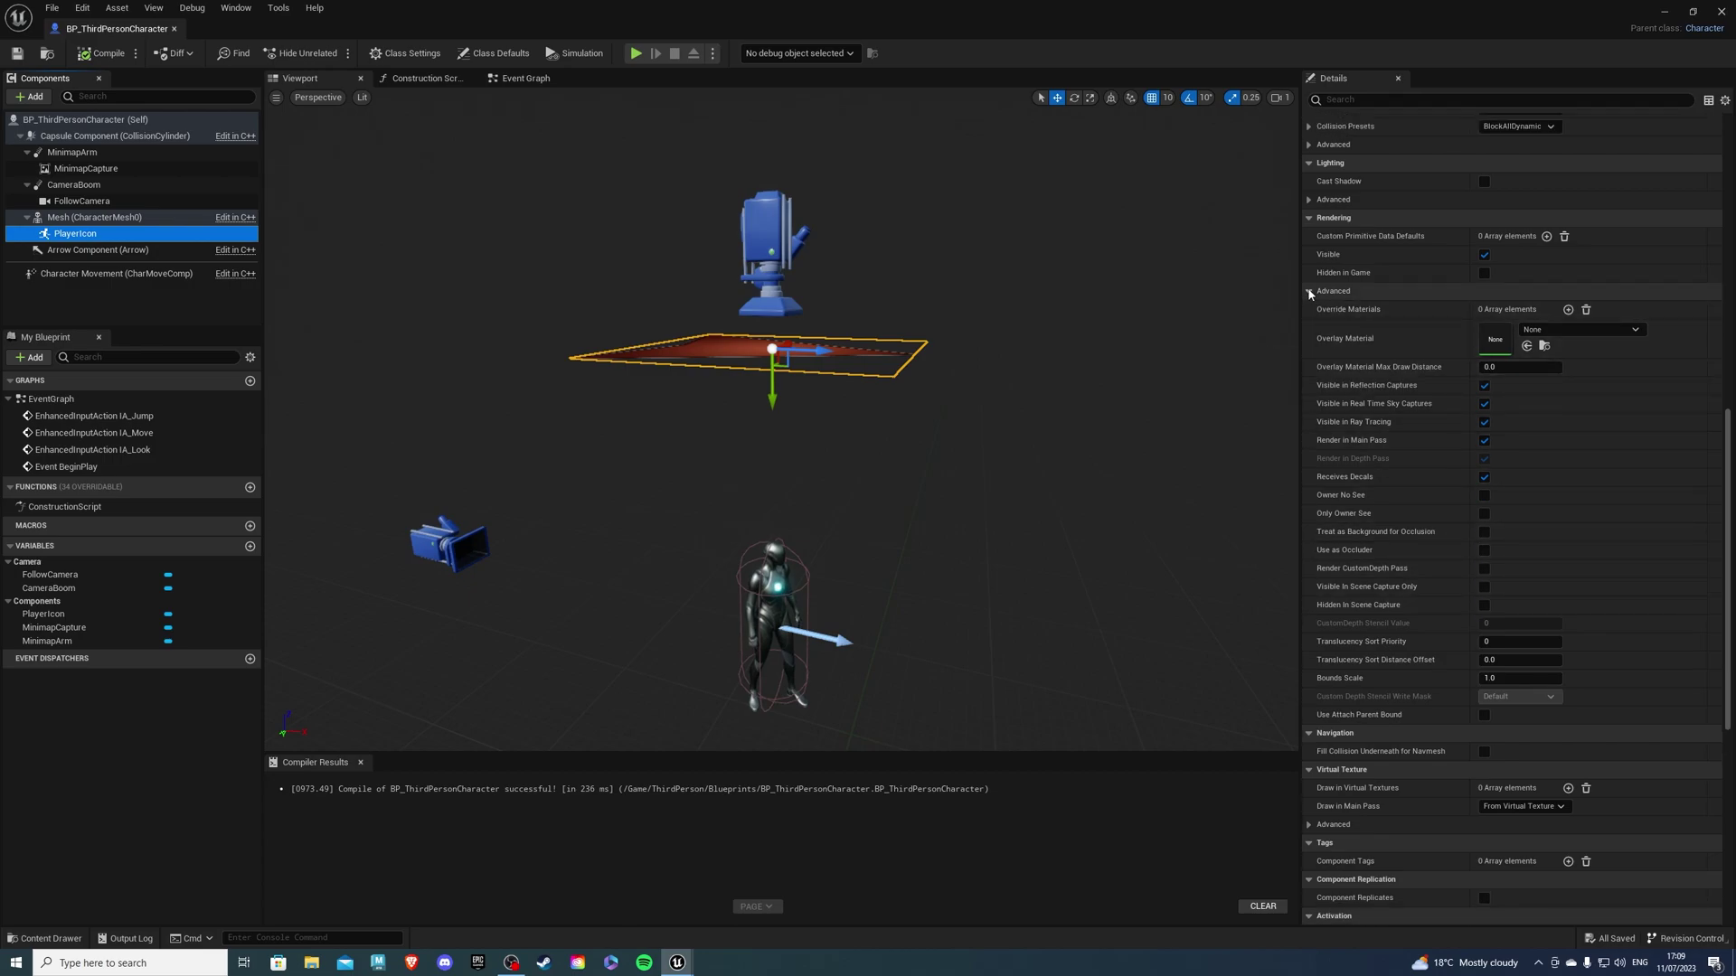
left_click(1309, 291)
left_click(1321, 294)
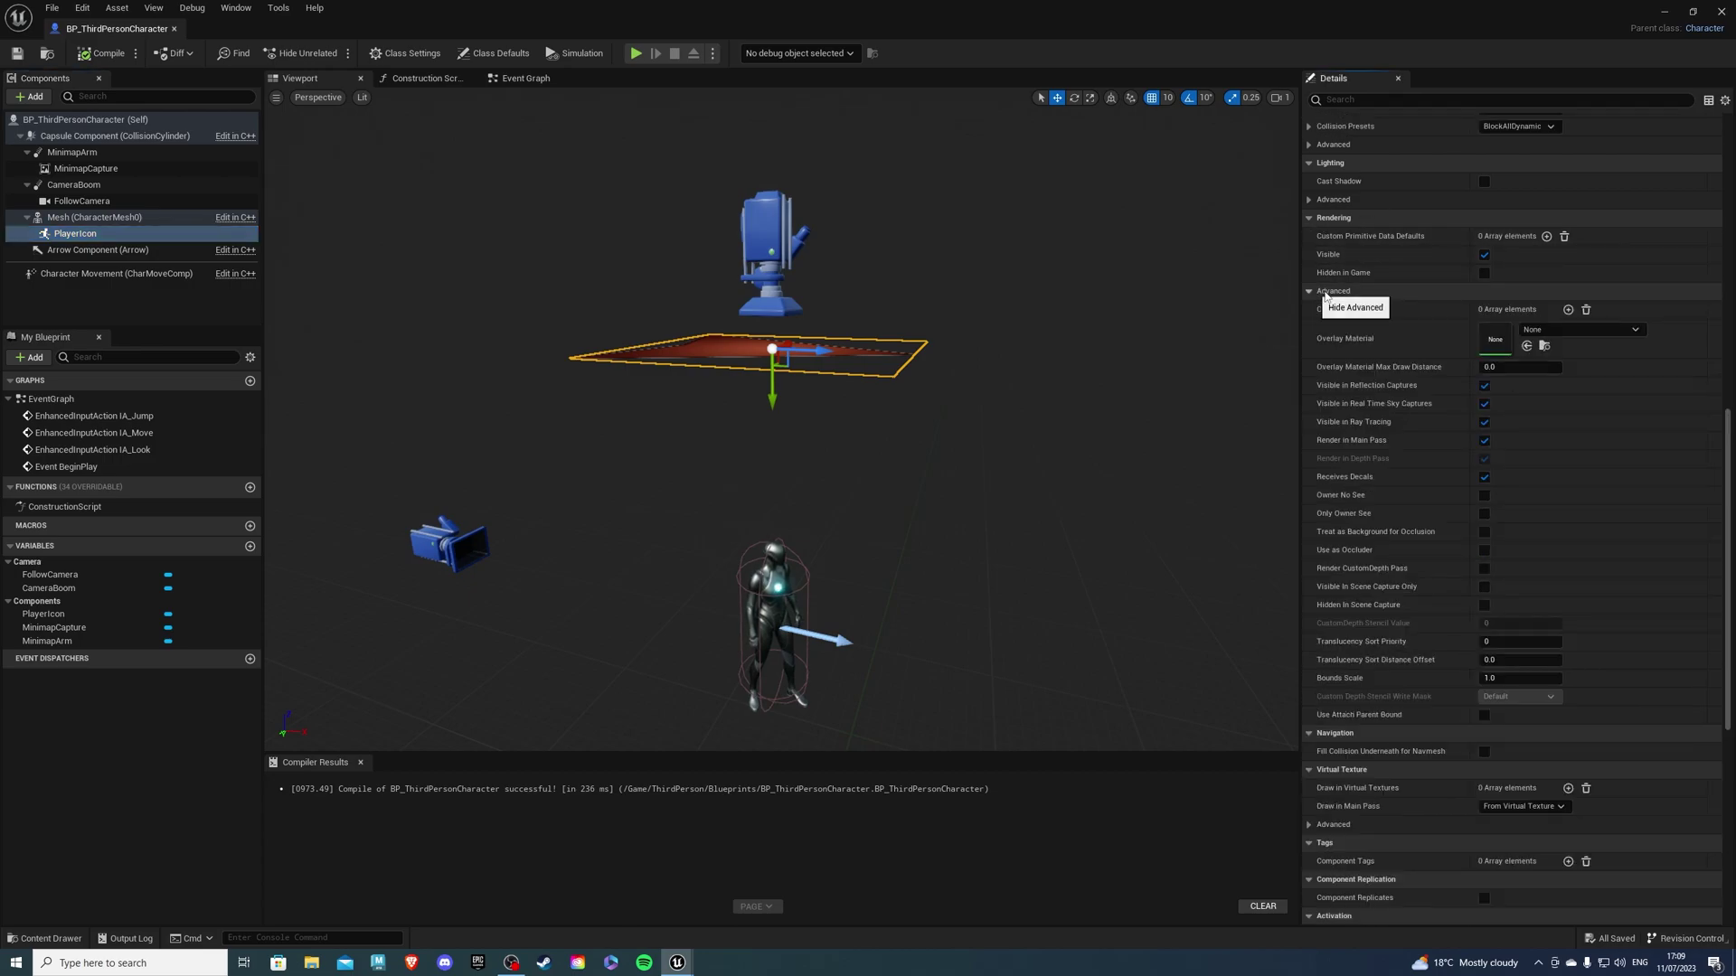
left_click(1484, 497)
left_click(102, 53)
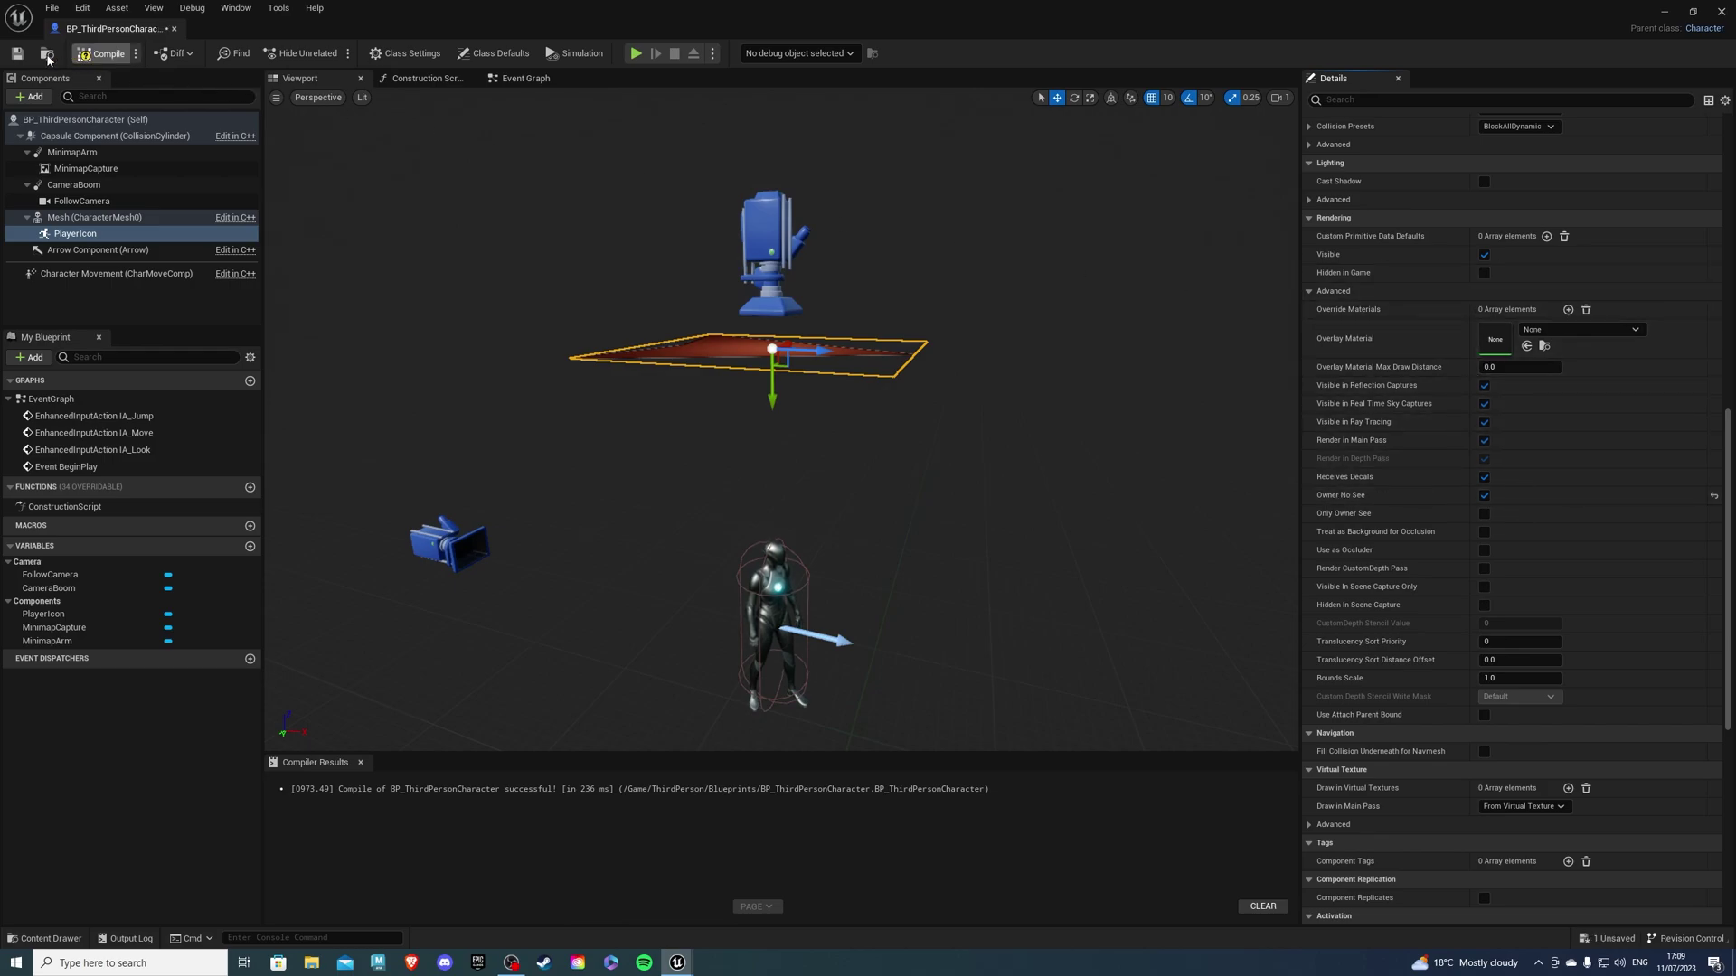
- Play the level and run the character around and over the ramp with WASD, checking the minimap icon
left_click(1665, 12)
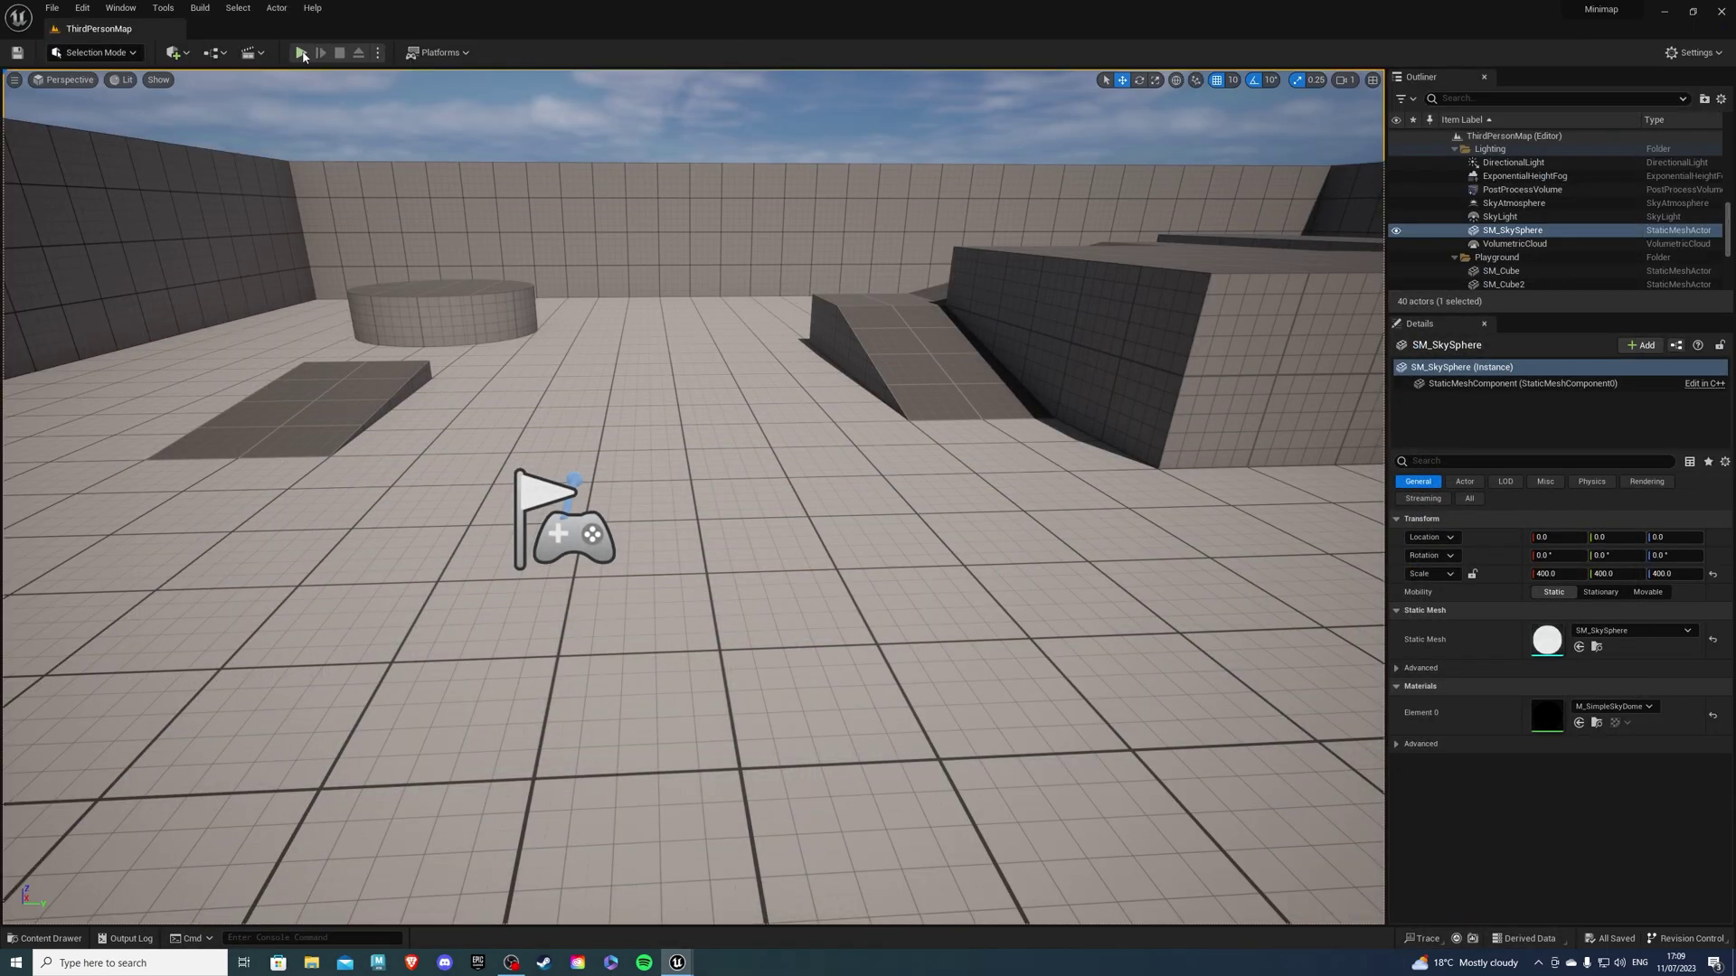
left_click(302, 54)
left_click(872, 326)
key("w")
key("d")
key("s")
key("a")
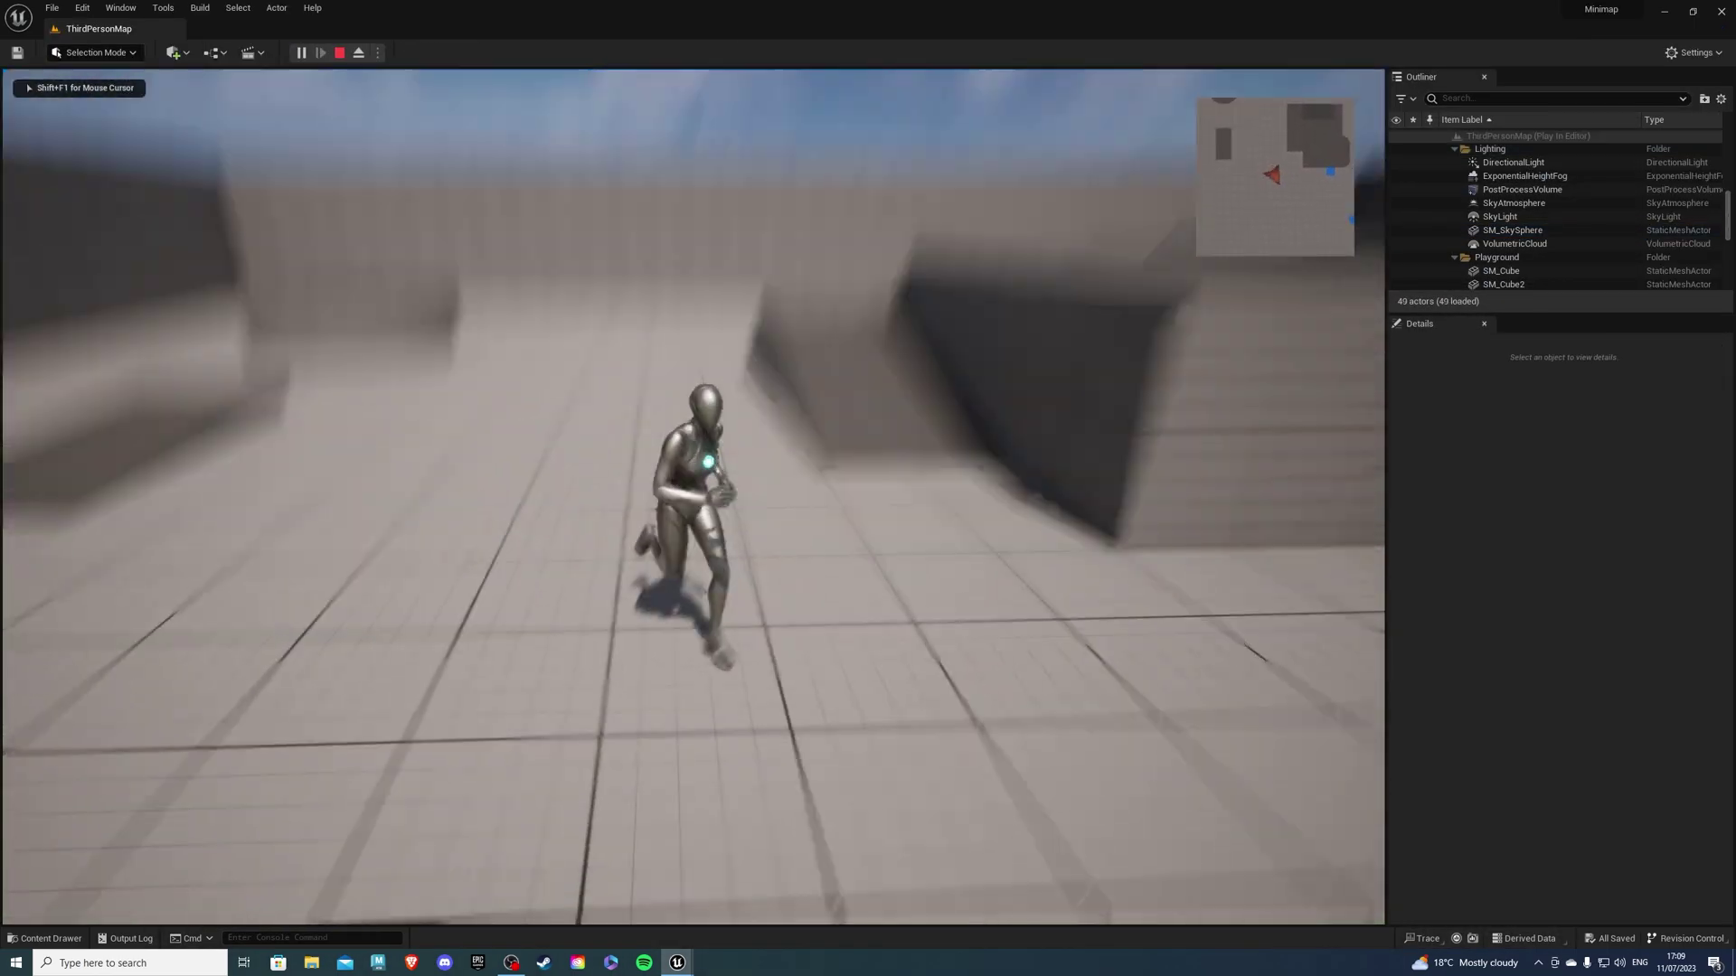
key("w")
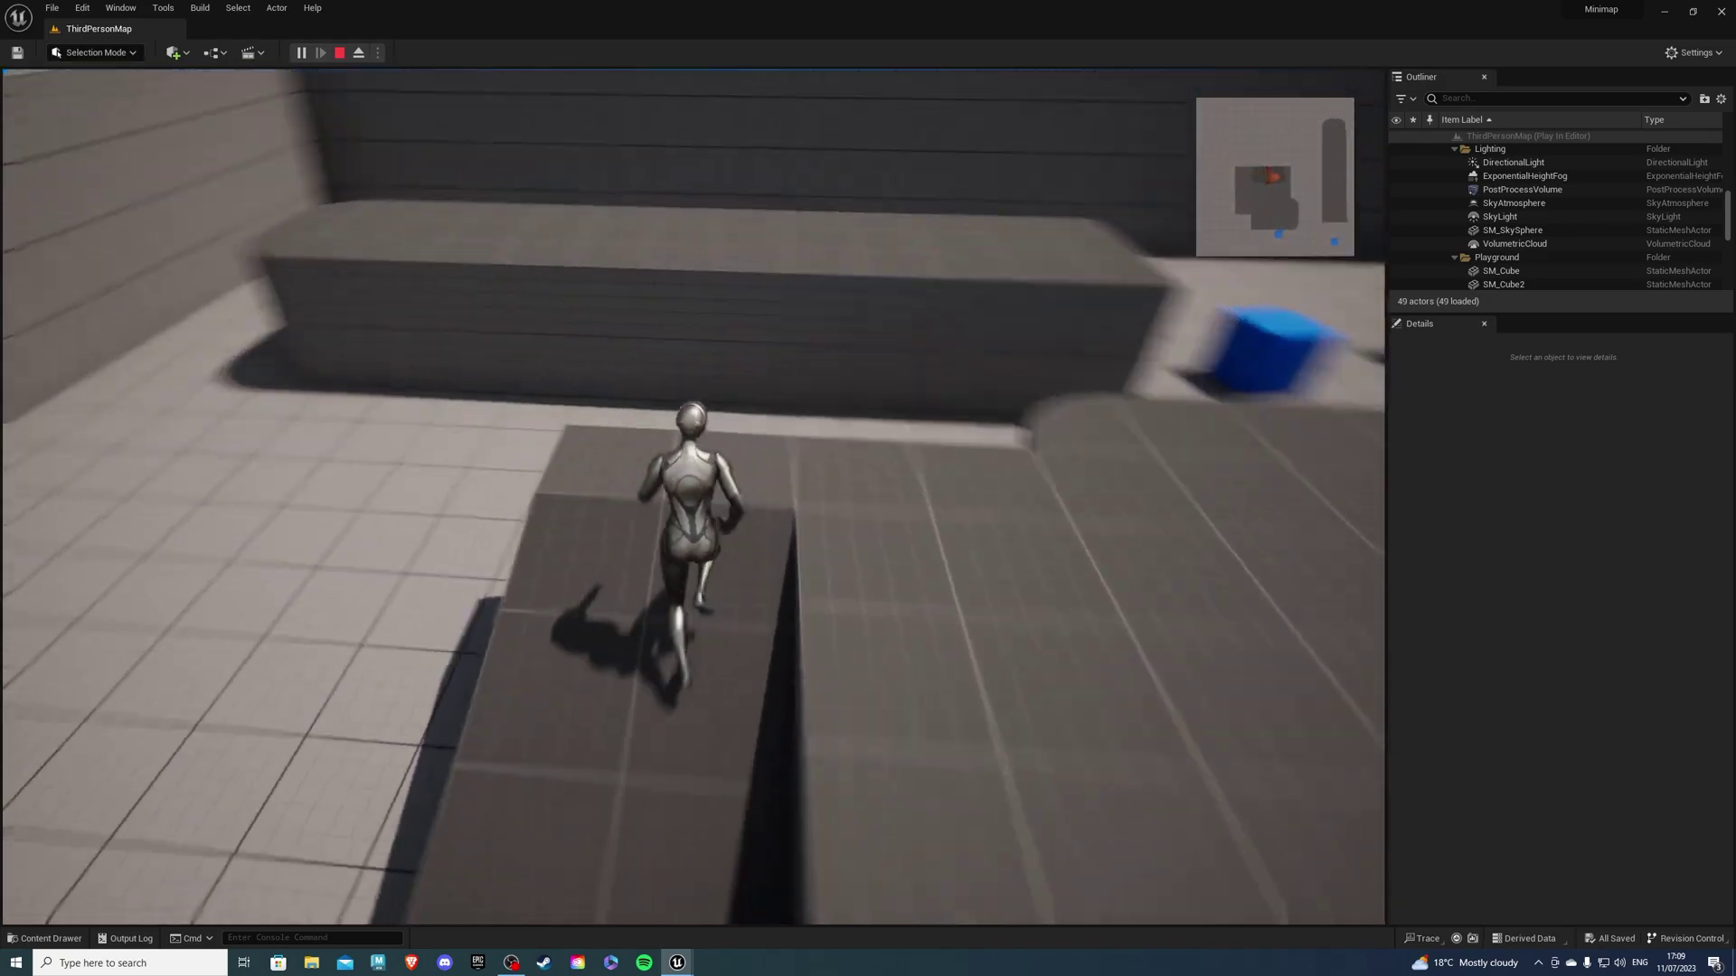
key("s")
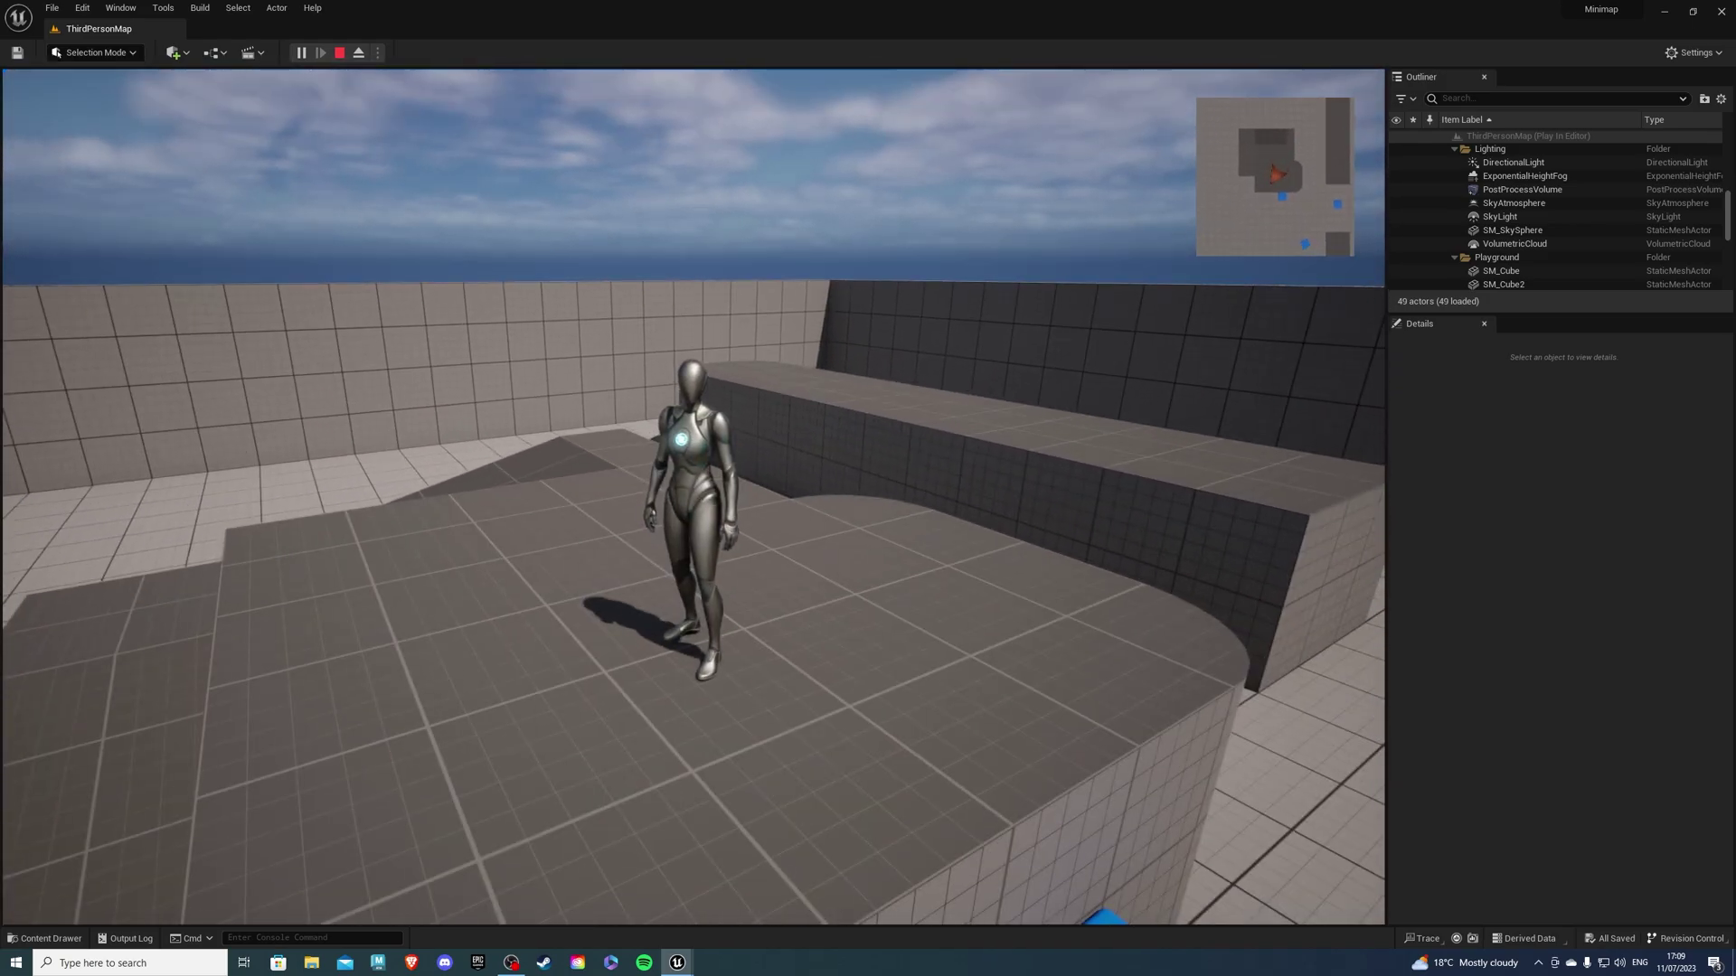